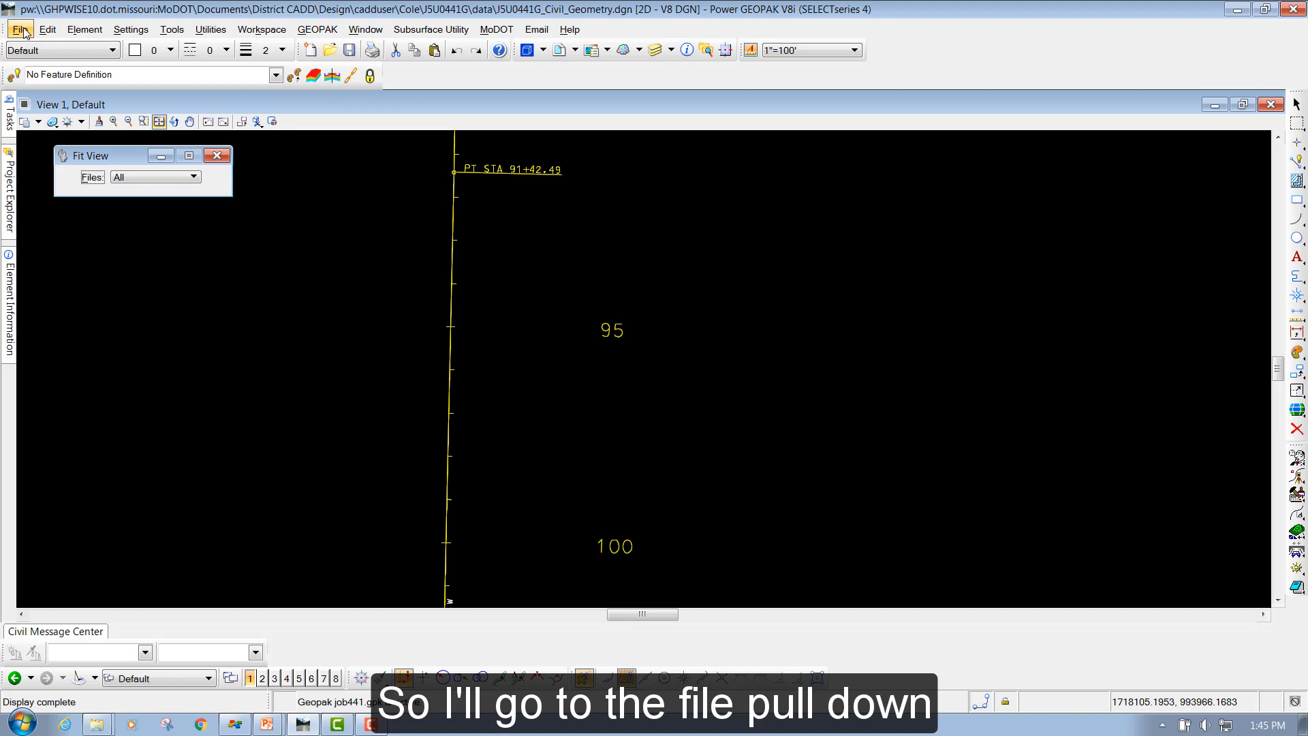
# Start a new document without a wizard and check that its source is the i_project_2d_PowerGEOPAK.dgn seed file.
pyautogui.click(24, 30)
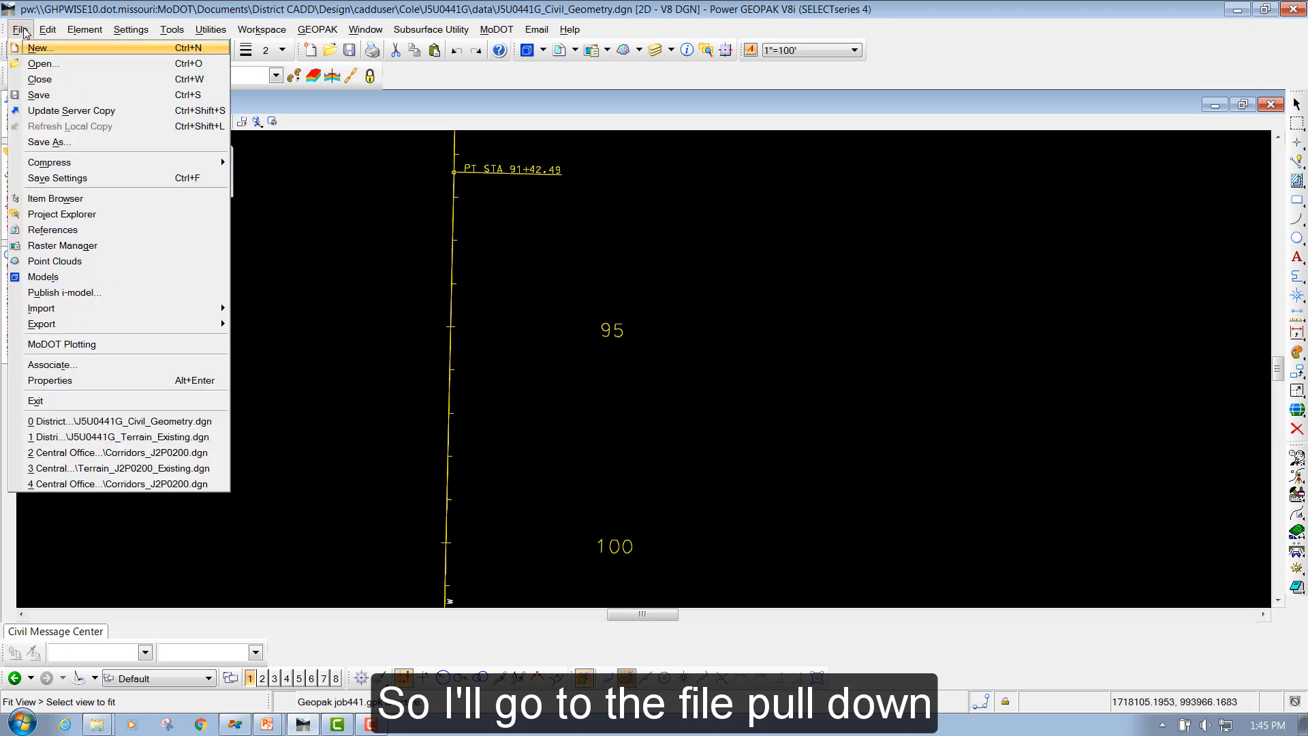
pyautogui.click(45, 49)
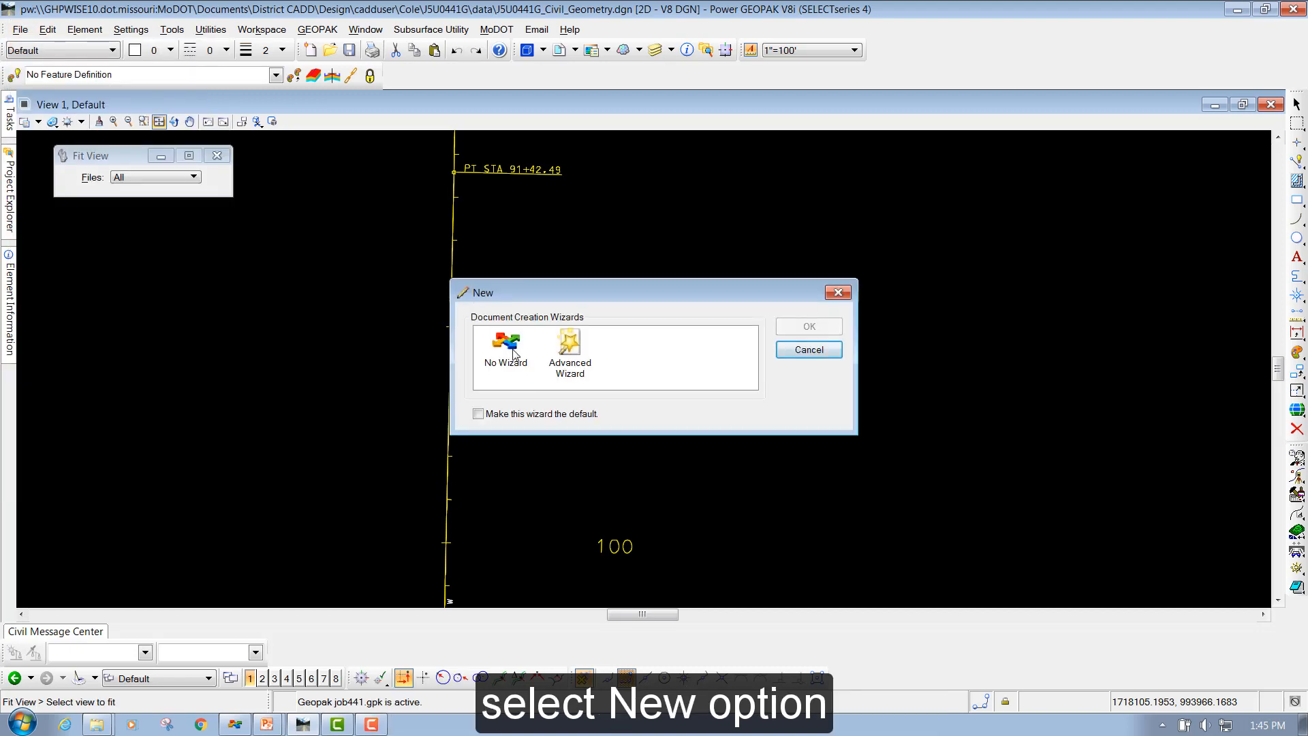
pyautogui.click(512, 352)
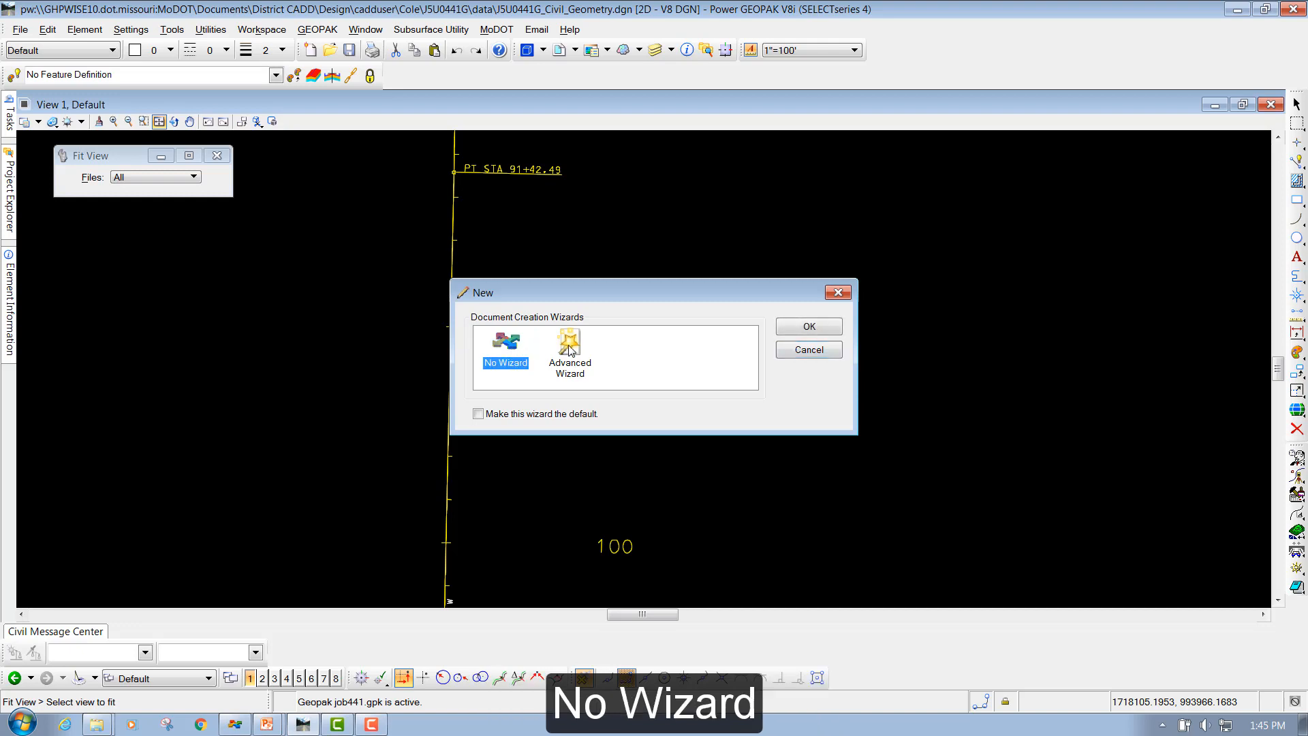
pyautogui.click(820, 329)
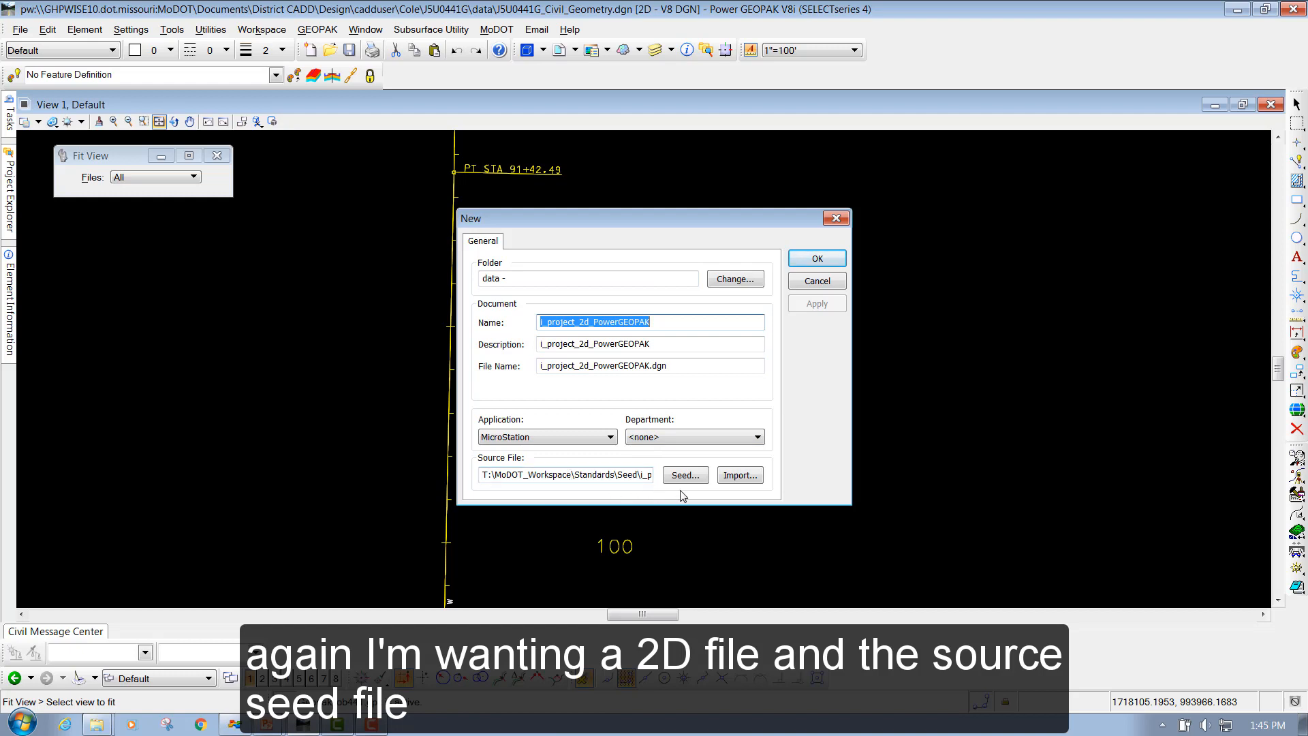
pyautogui.click(616, 474)
pyautogui.hotkey('shift', 'End')
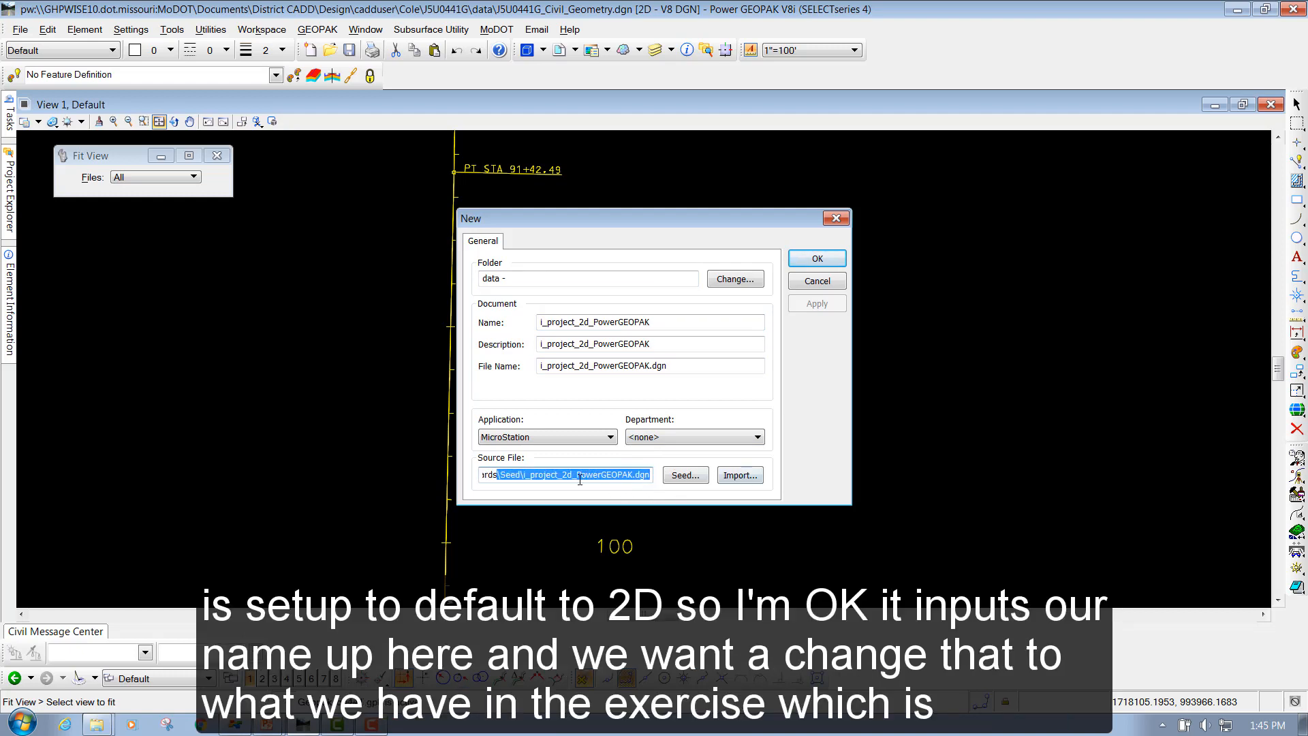
# Name the new document J5U0441G_Corridors.dgn.
pyautogui.click(671, 327)
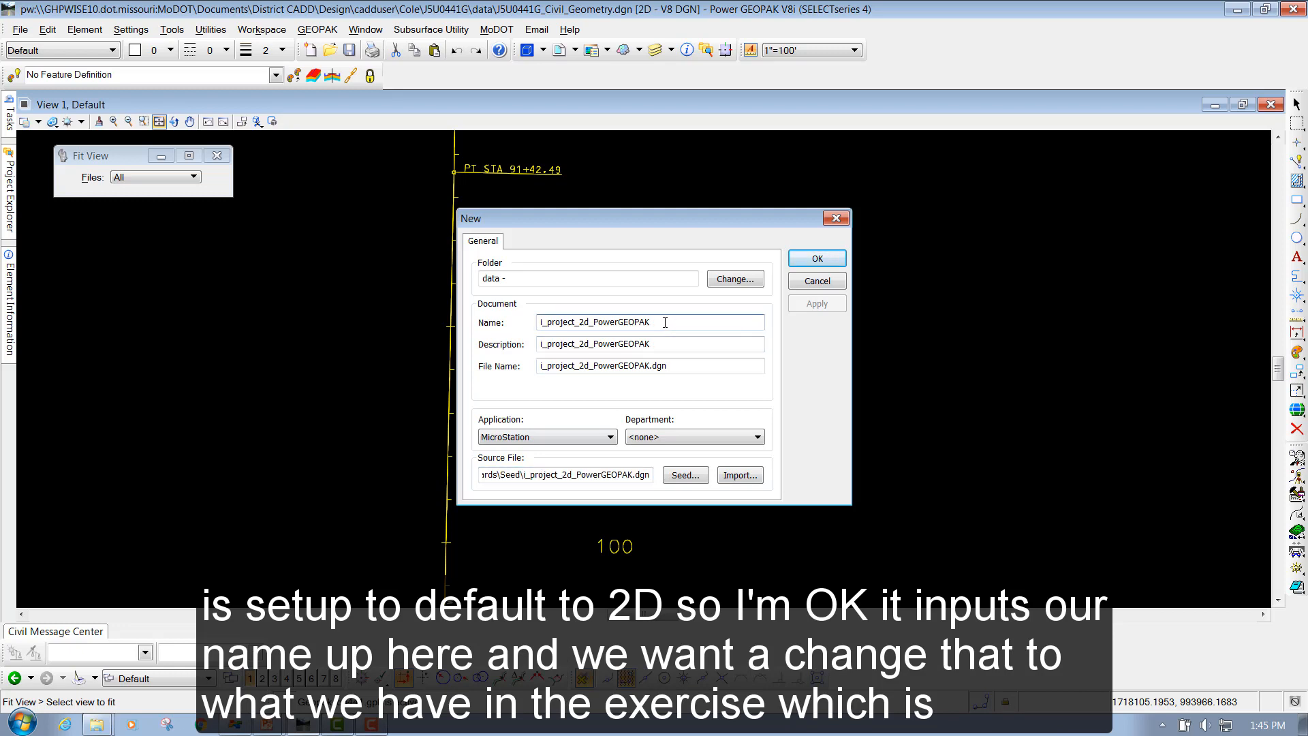
pyautogui.moveTo(657, 325); pyautogui.dragTo(536, 325)
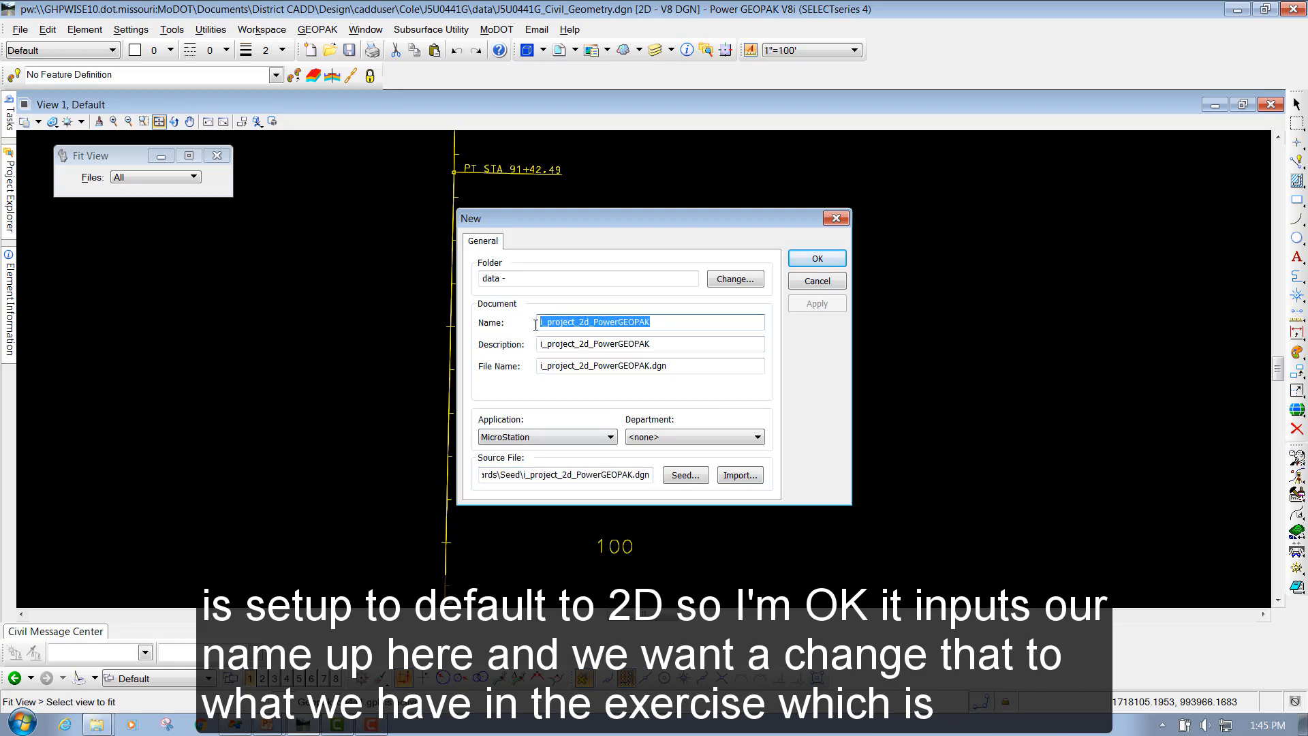
pyautogui.write('J5U0')
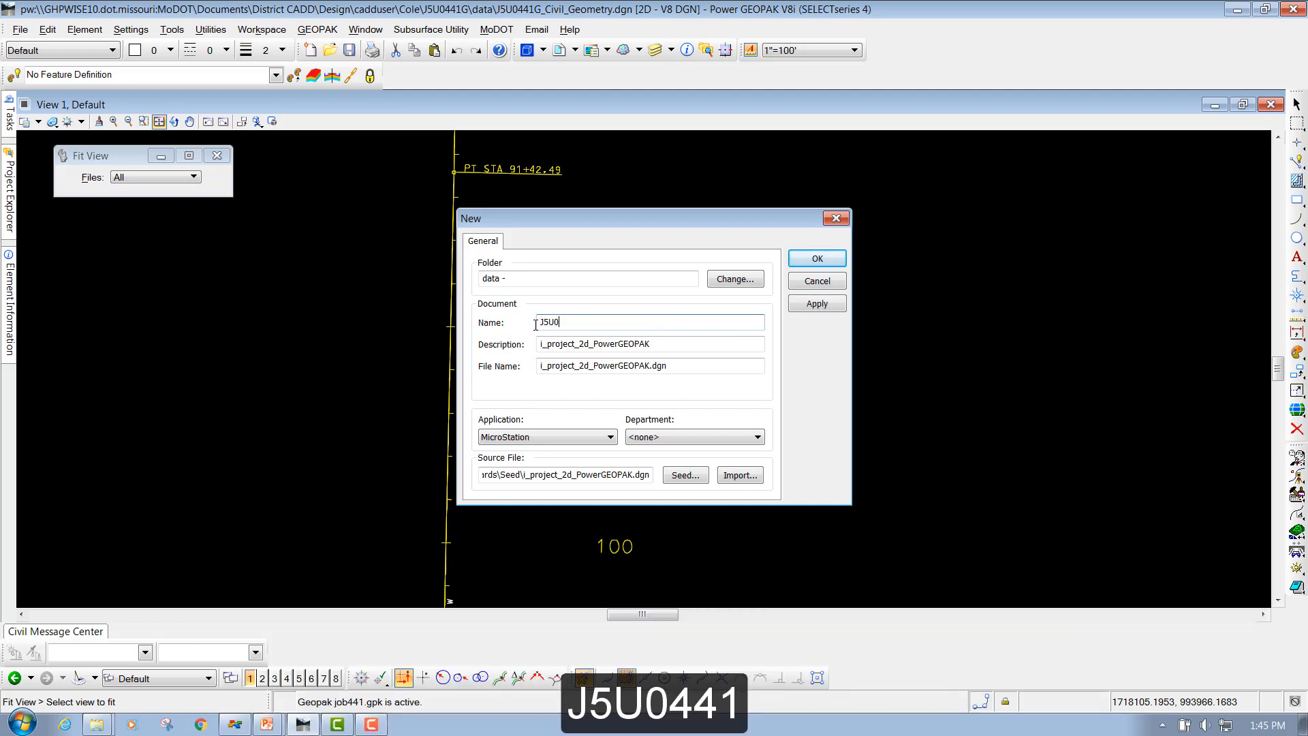
pyautogui.write('441G')
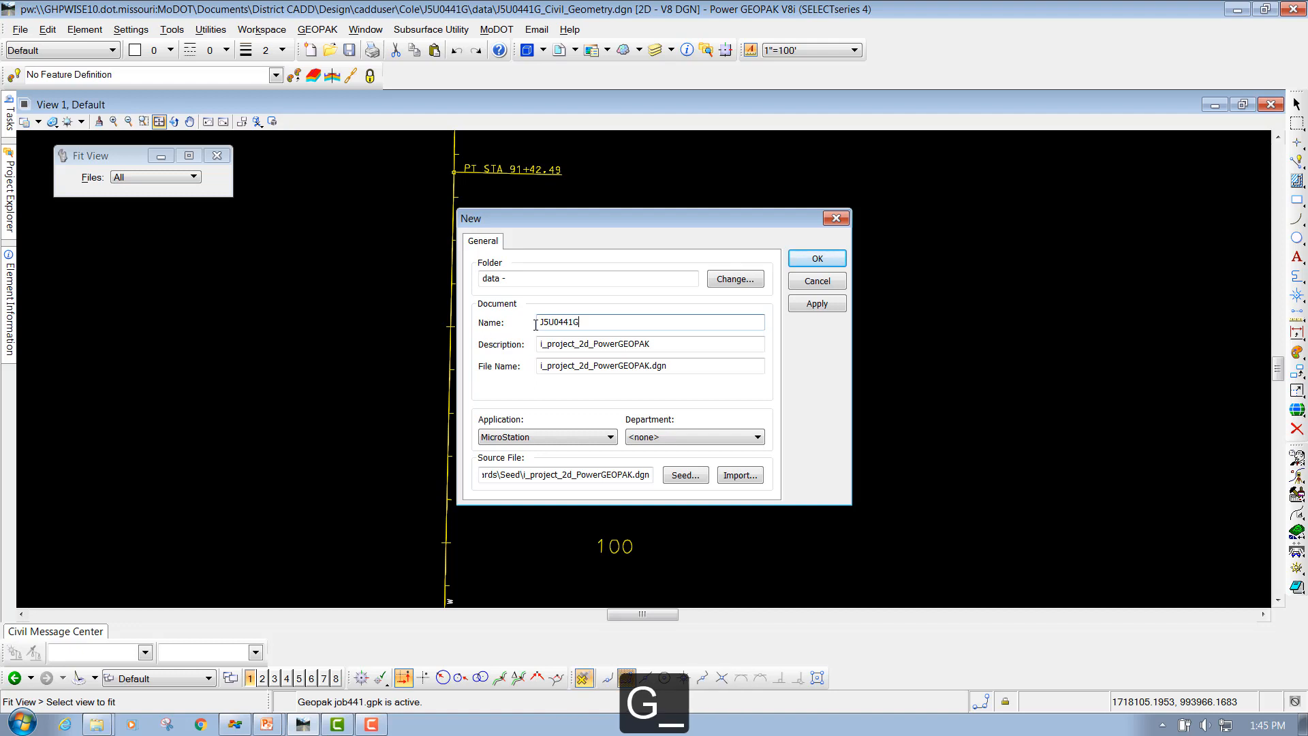
pyautogui.write('_Corr')
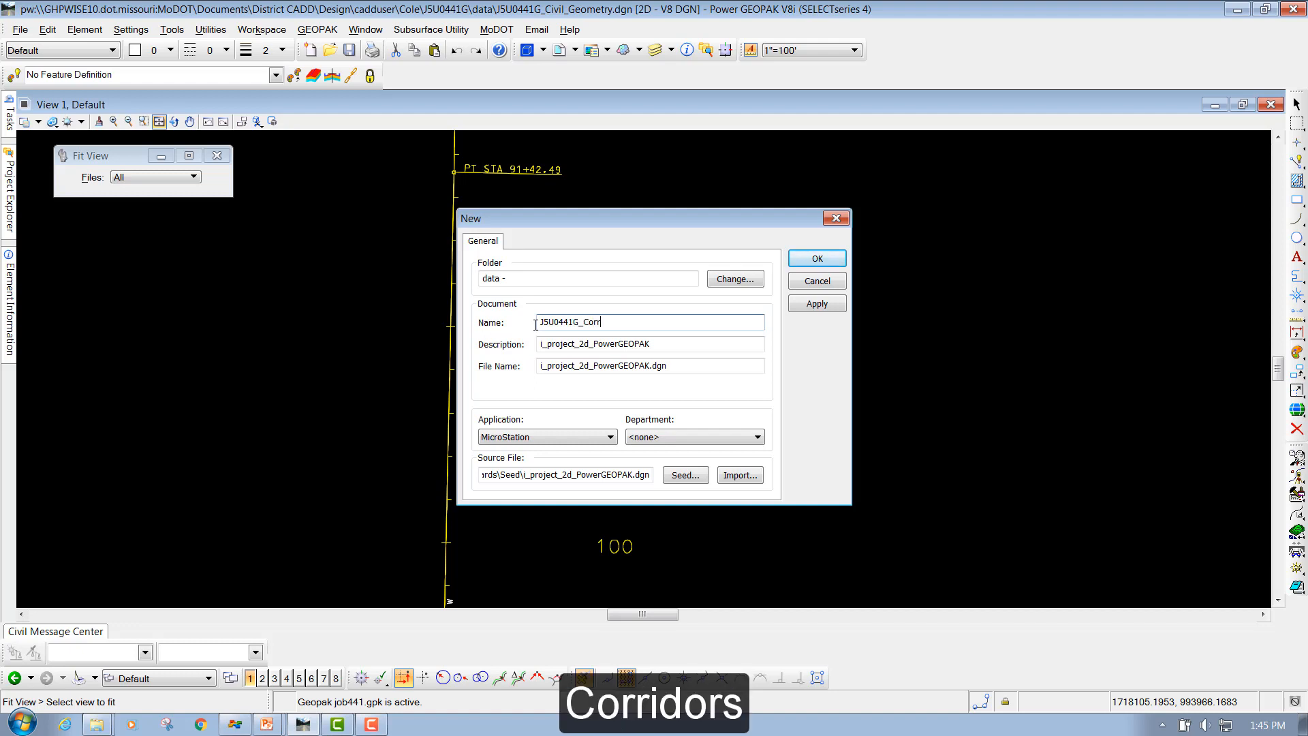
pyautogui.write('idors.dgn')
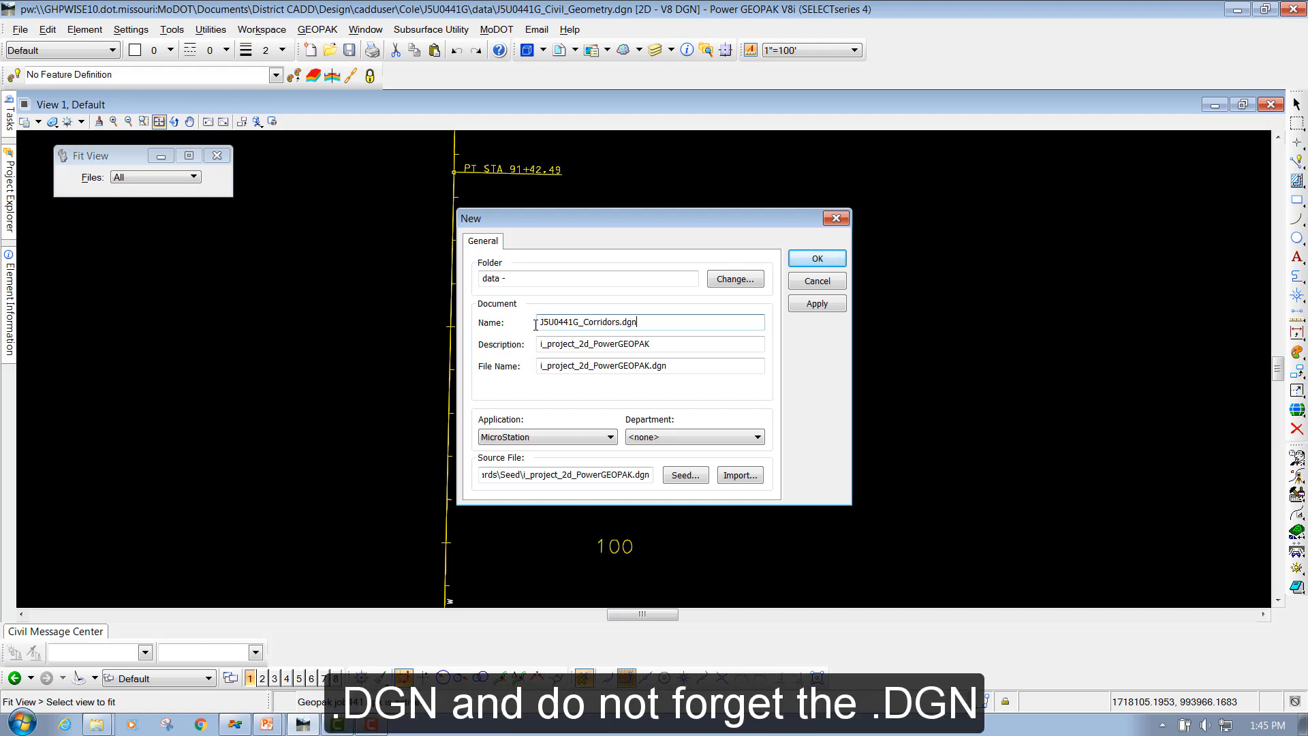
# Copy the document name J5U0441G_Corridors.dgn into the file name, replacing the seed-based file name.
pyautogui.doubleClick(654, 324)
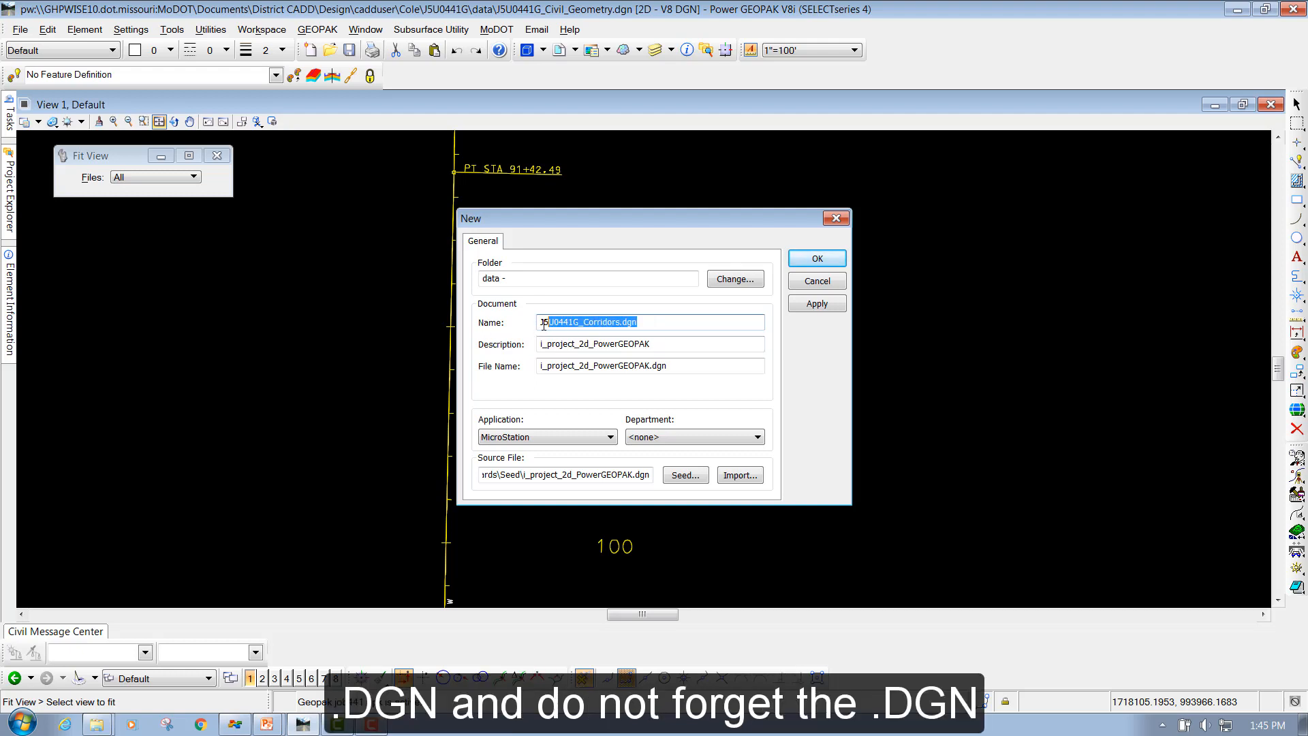
pyautogui.rightClick(558, 325)
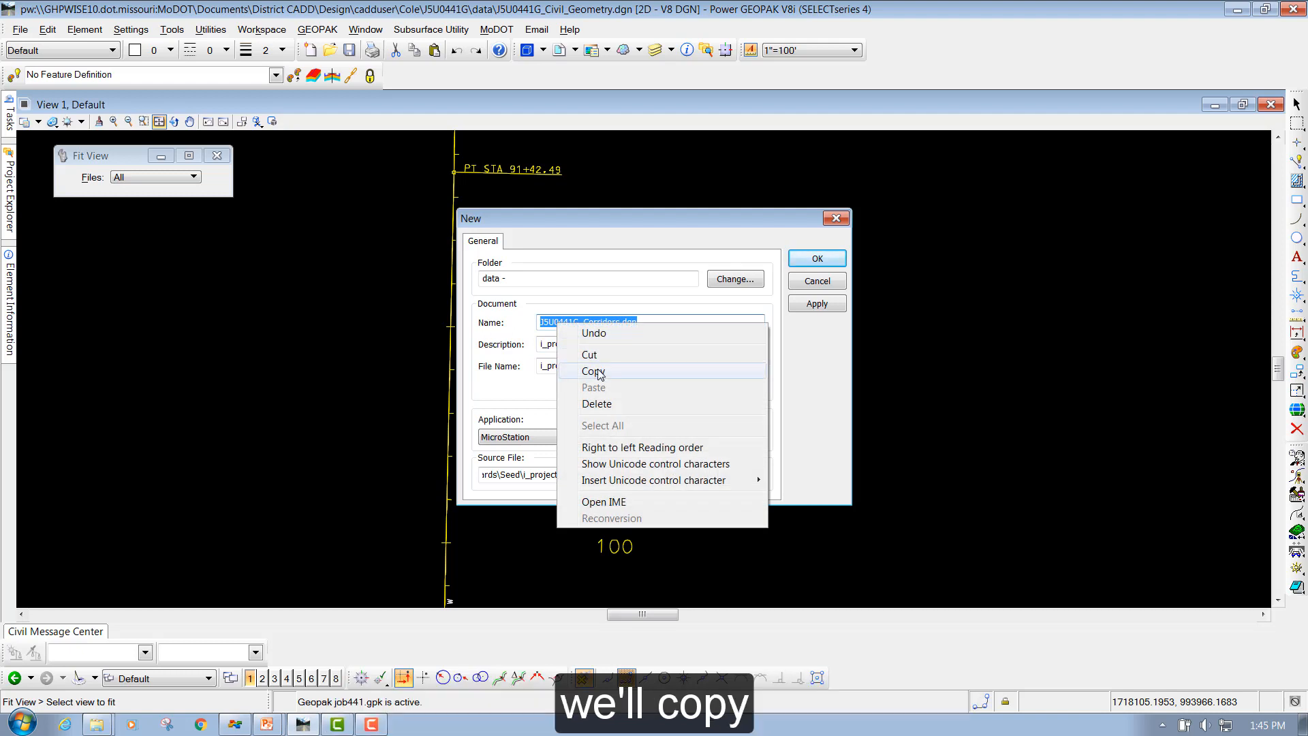
pyautogui.click(601, 370)
pyautogui.moveTo(662, 366); pyautogui.dragTo(542, 379)
pyautogui.rightClick(561, 368)
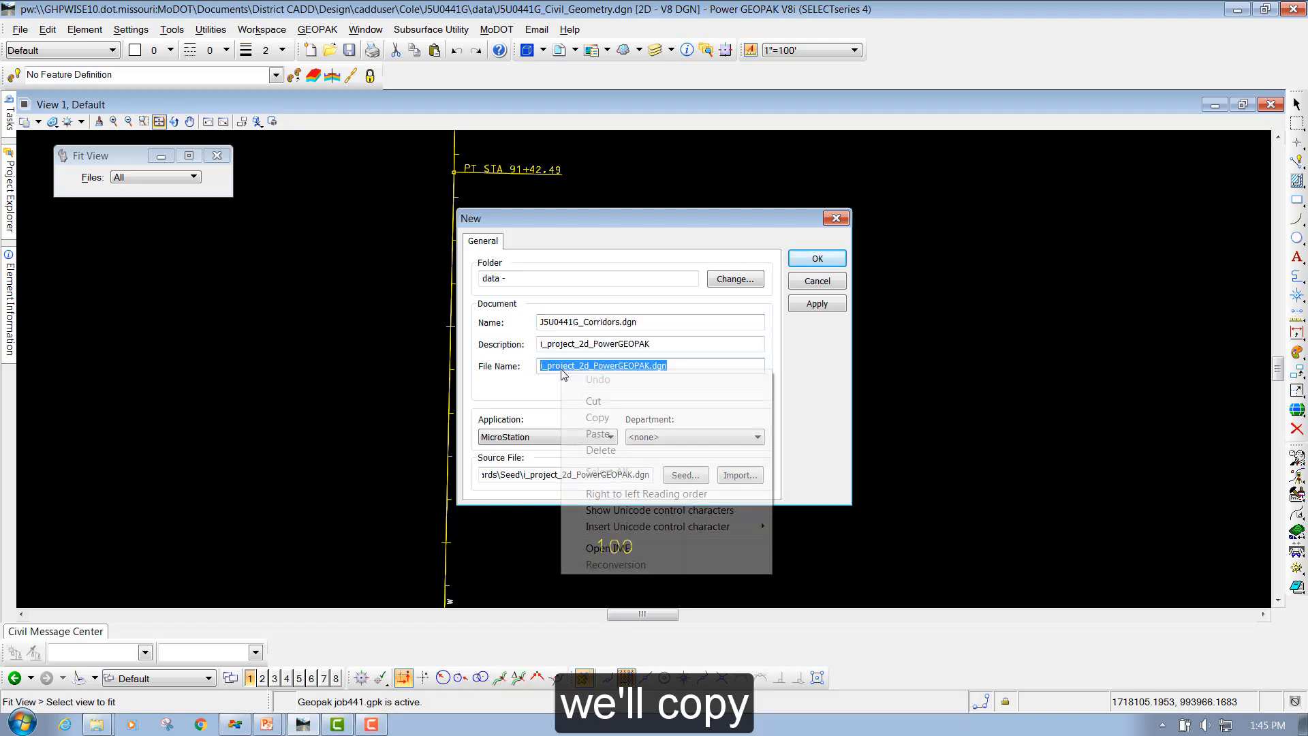
pyautogui.click(604, 434)
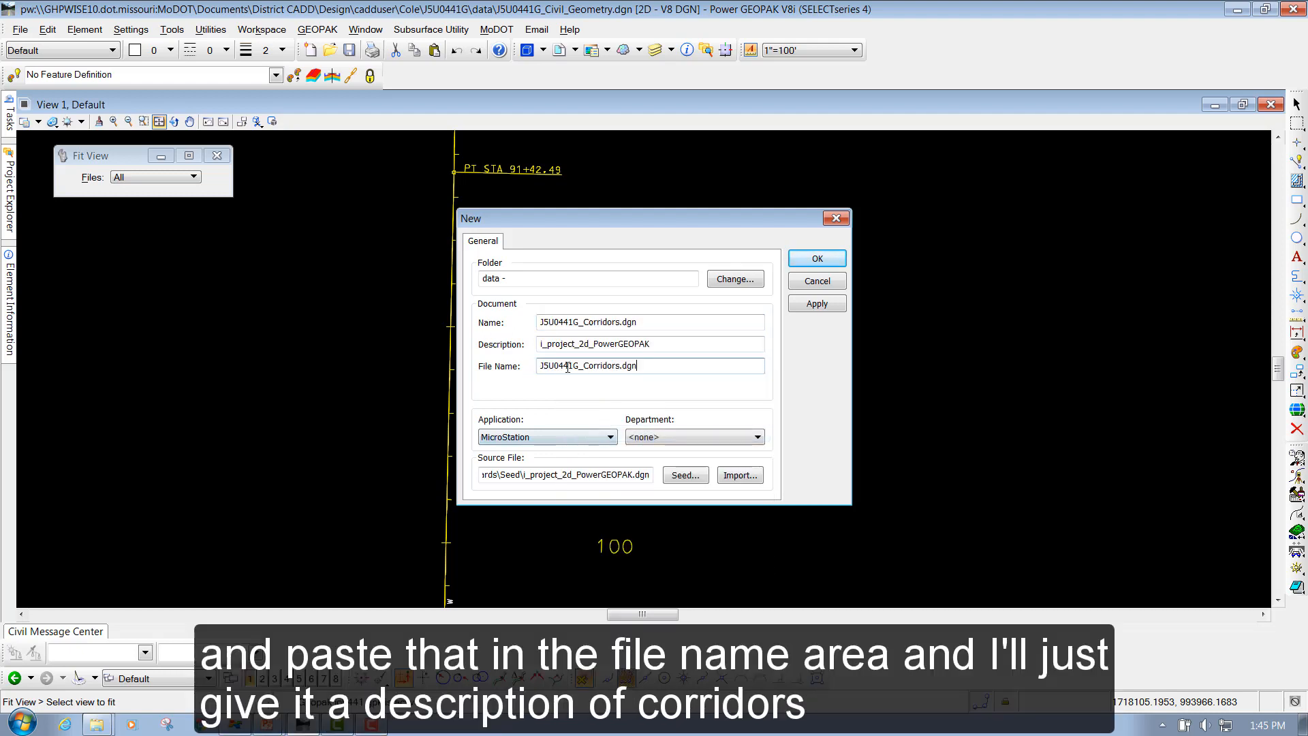
# Set the description to Corridors and create the document, checking in J5U0441G_Civil_Geometry.dgn.
pyautogui.moveTo(653, 344); pyautogui.dragTo(540, 345)
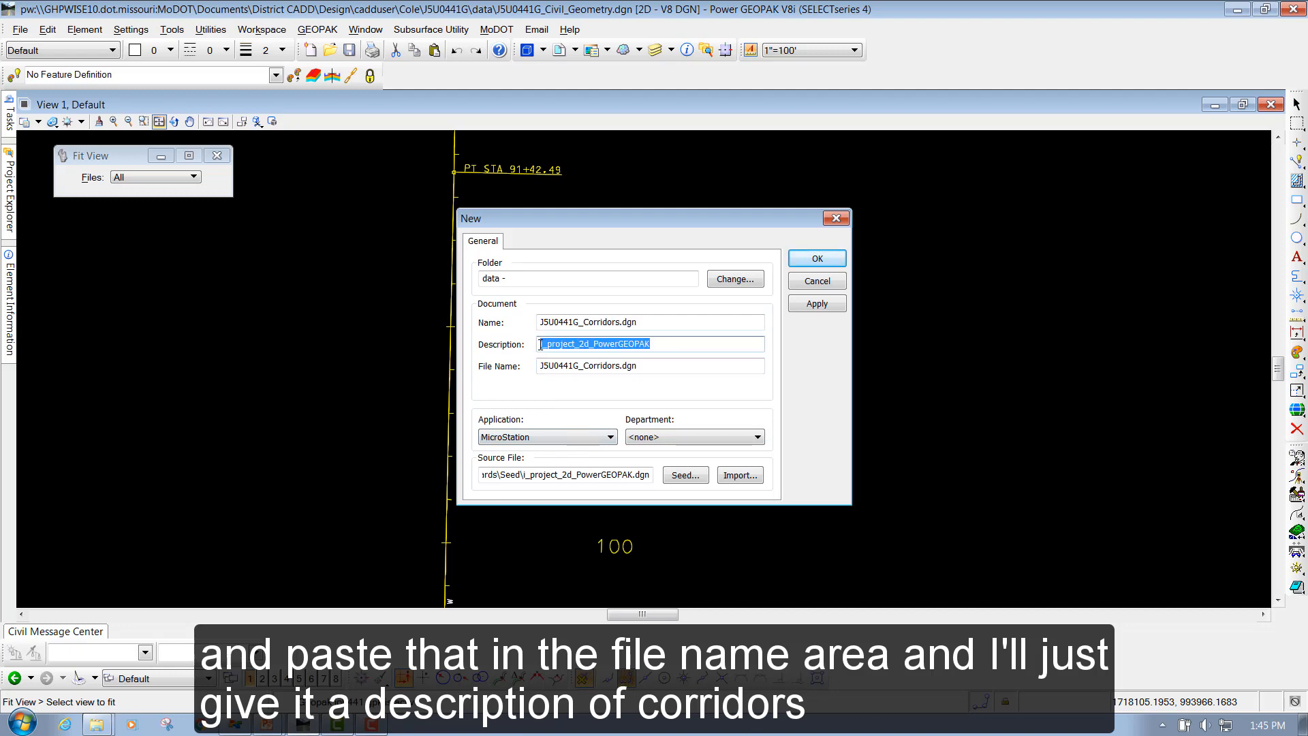
pyautogui.write('Cor')
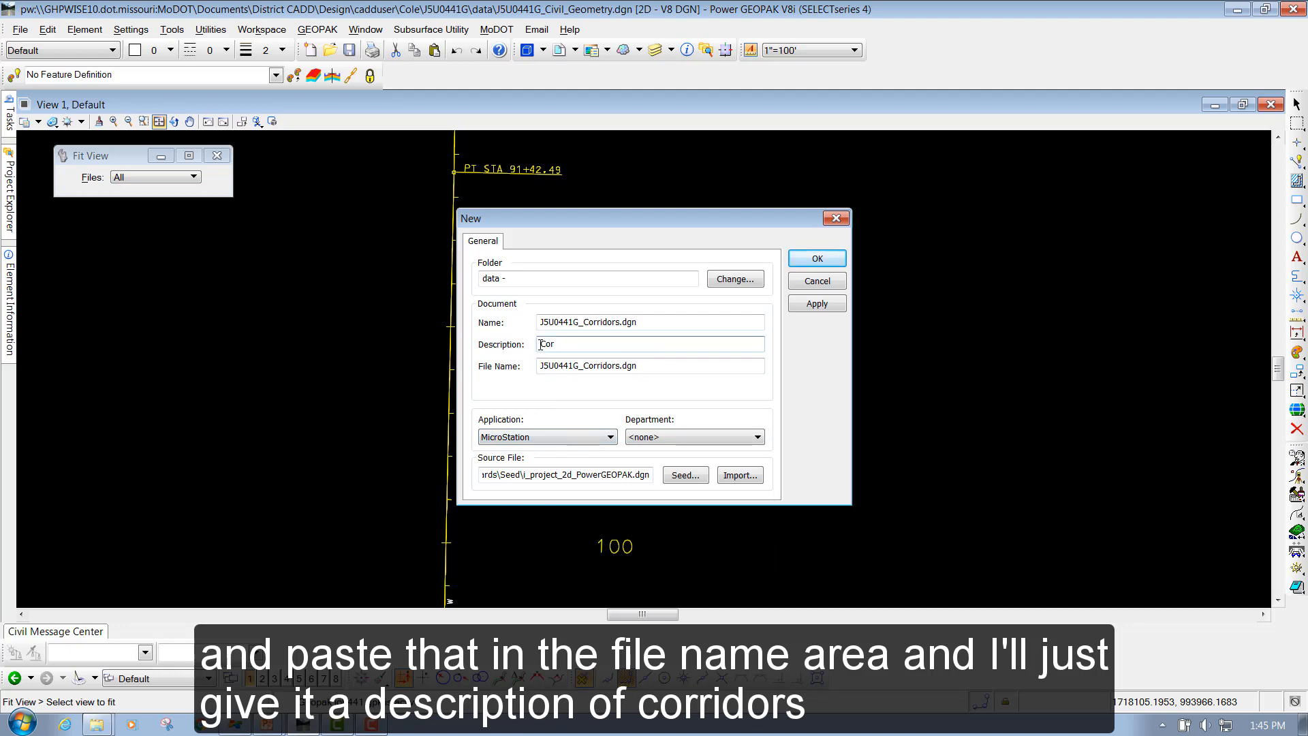
pyautogui.write('ridors')
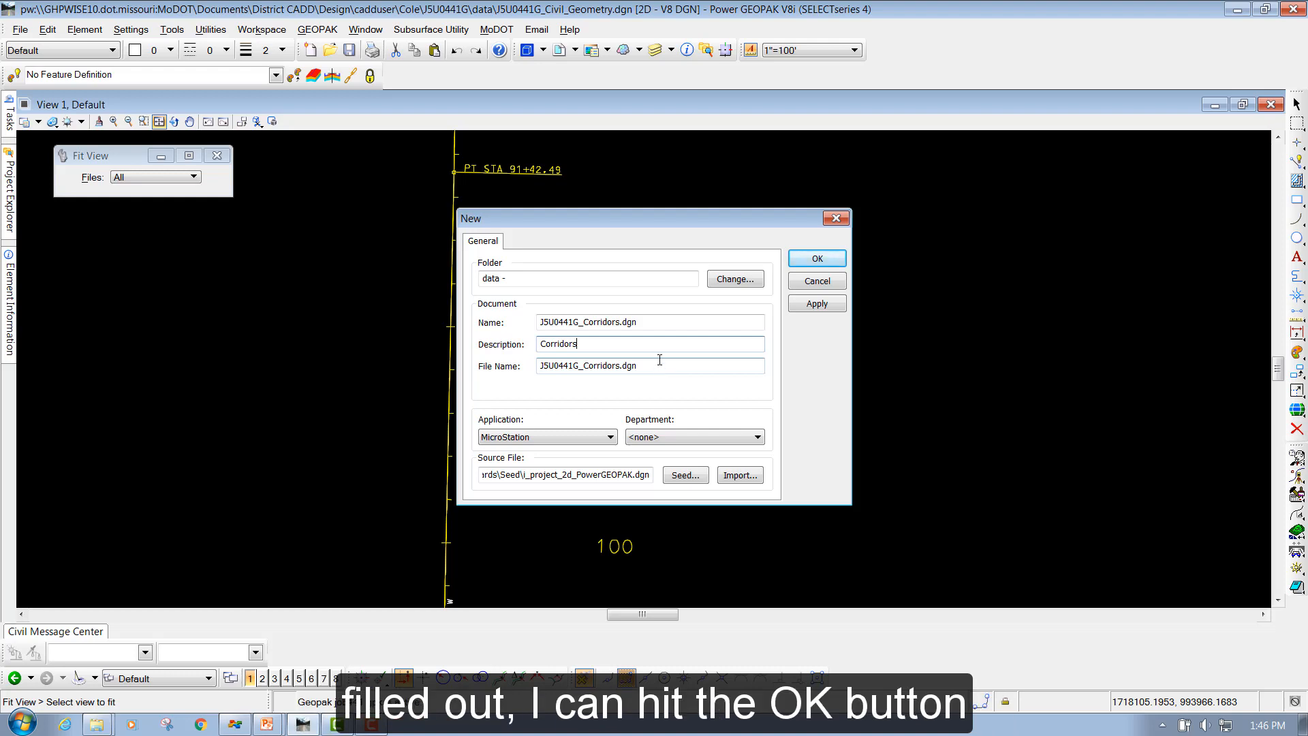
pyautogui.click(818, 258)
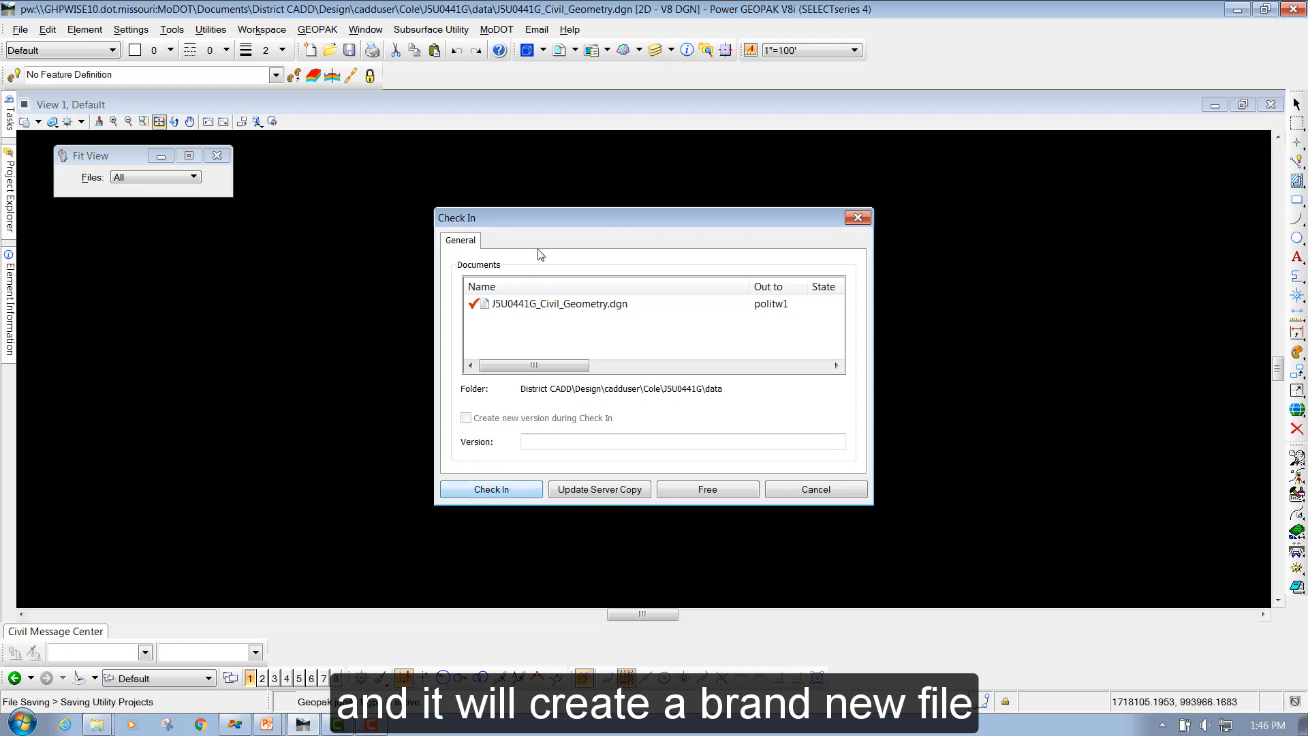
pyautogui.click(479, 490)
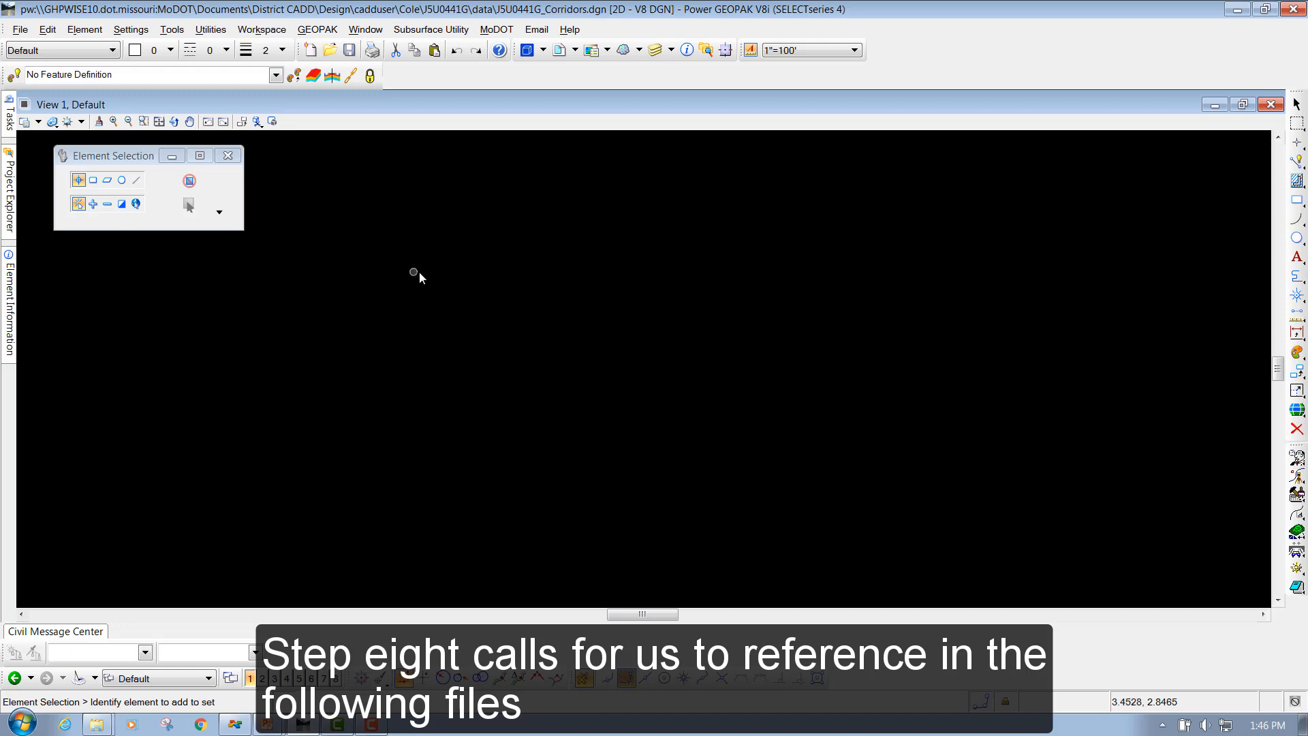
# Start attaching references to the corridors file and browse to the data folder under J5U0441G.
pyautogui.click(560, 51)
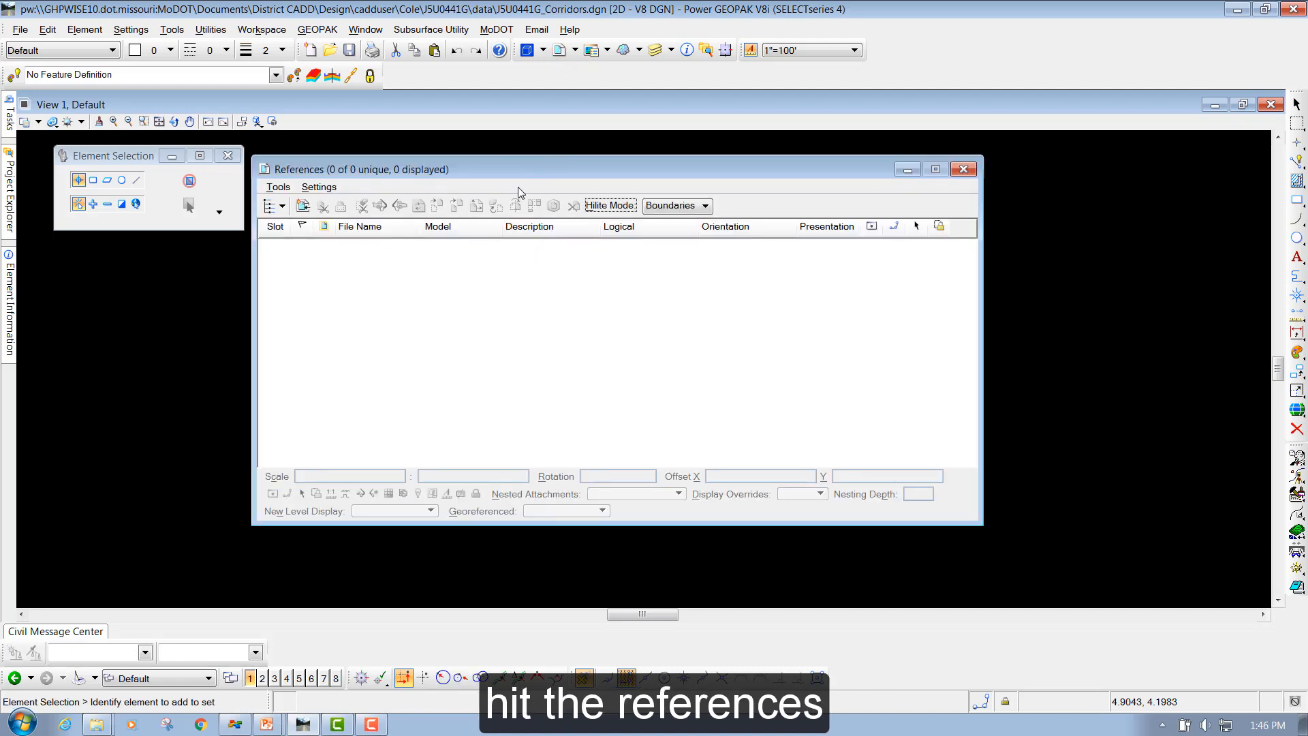
pyautogui.moveTo(496, 178); pyautogui.dragTo(580, 193)
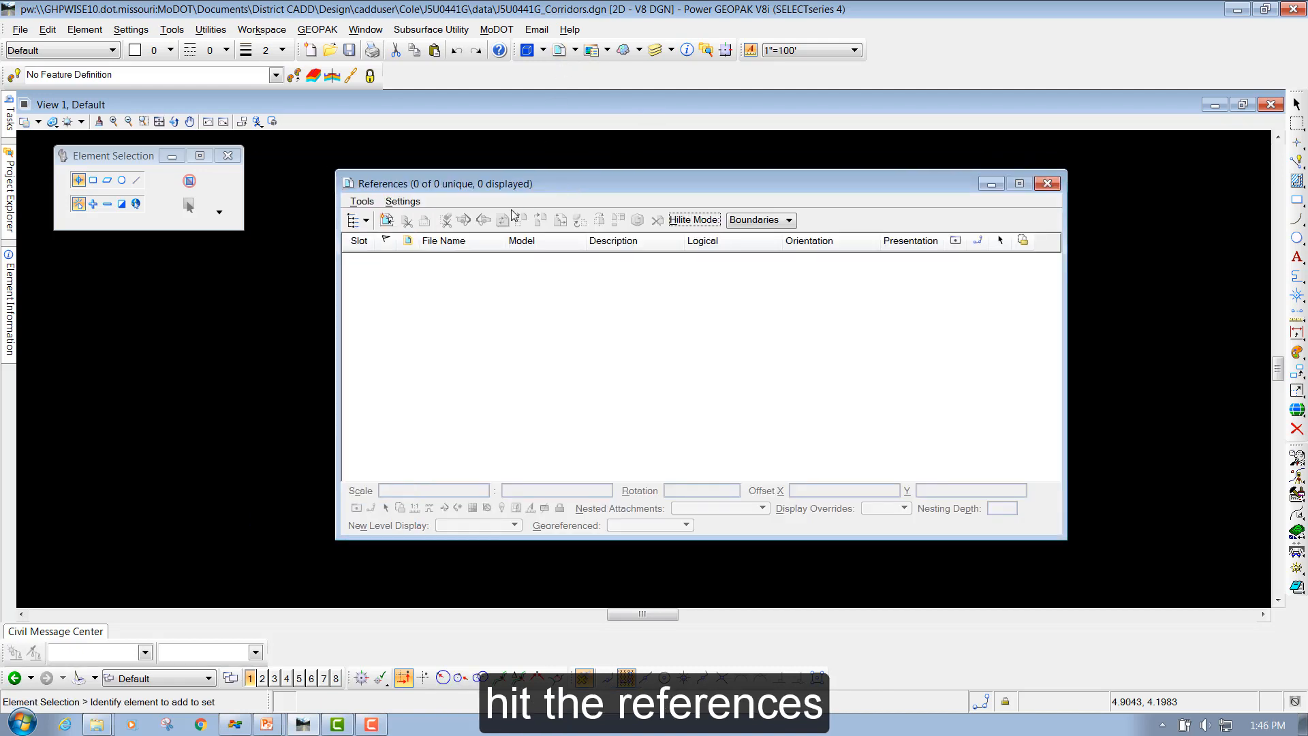
pyautogui.click(362, 202)
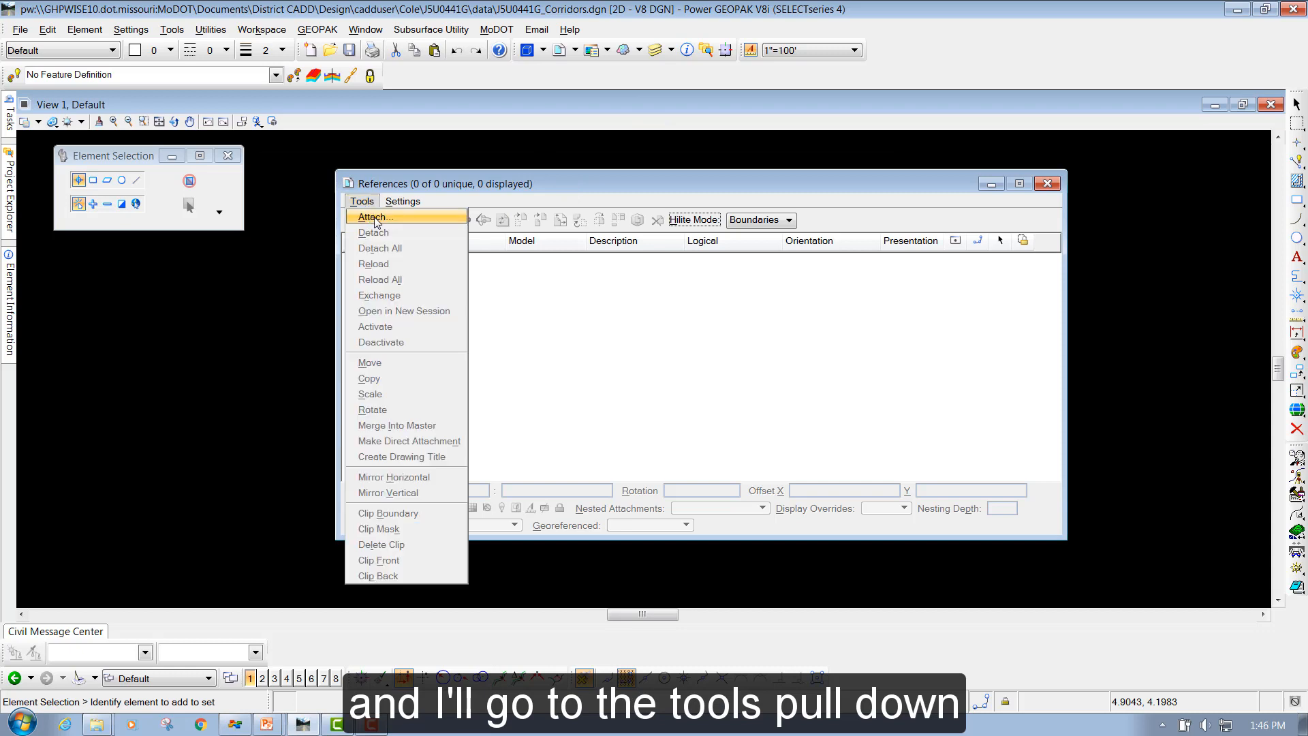
pyautogui.click(374, 218)
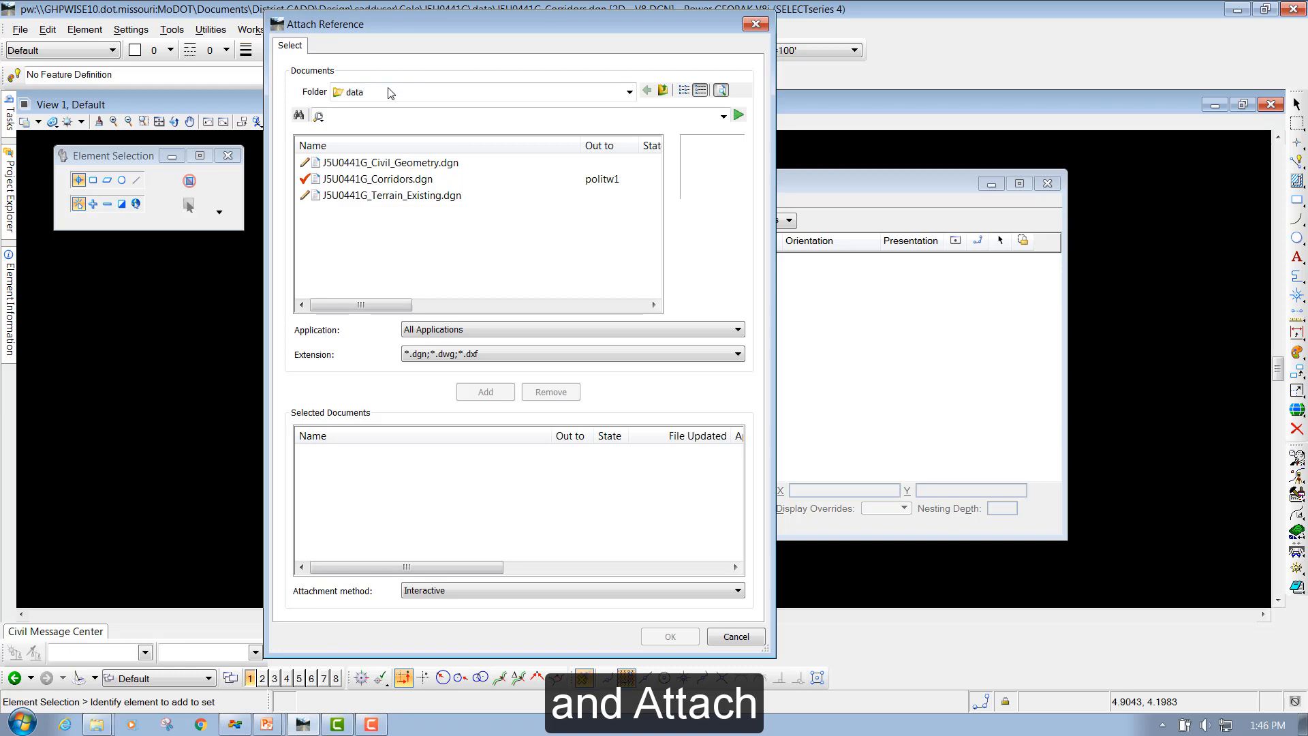
pyautogui.click(629, 92)
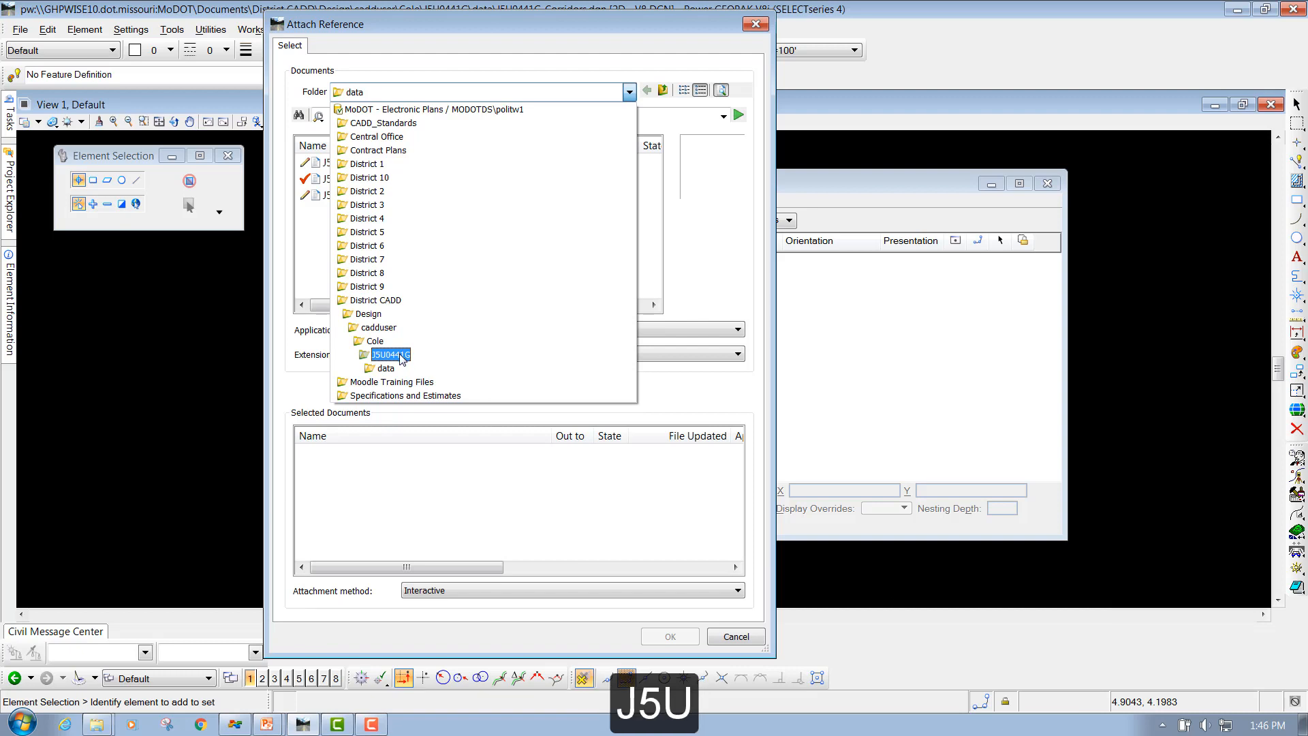
pyautogui.click(385, 369)
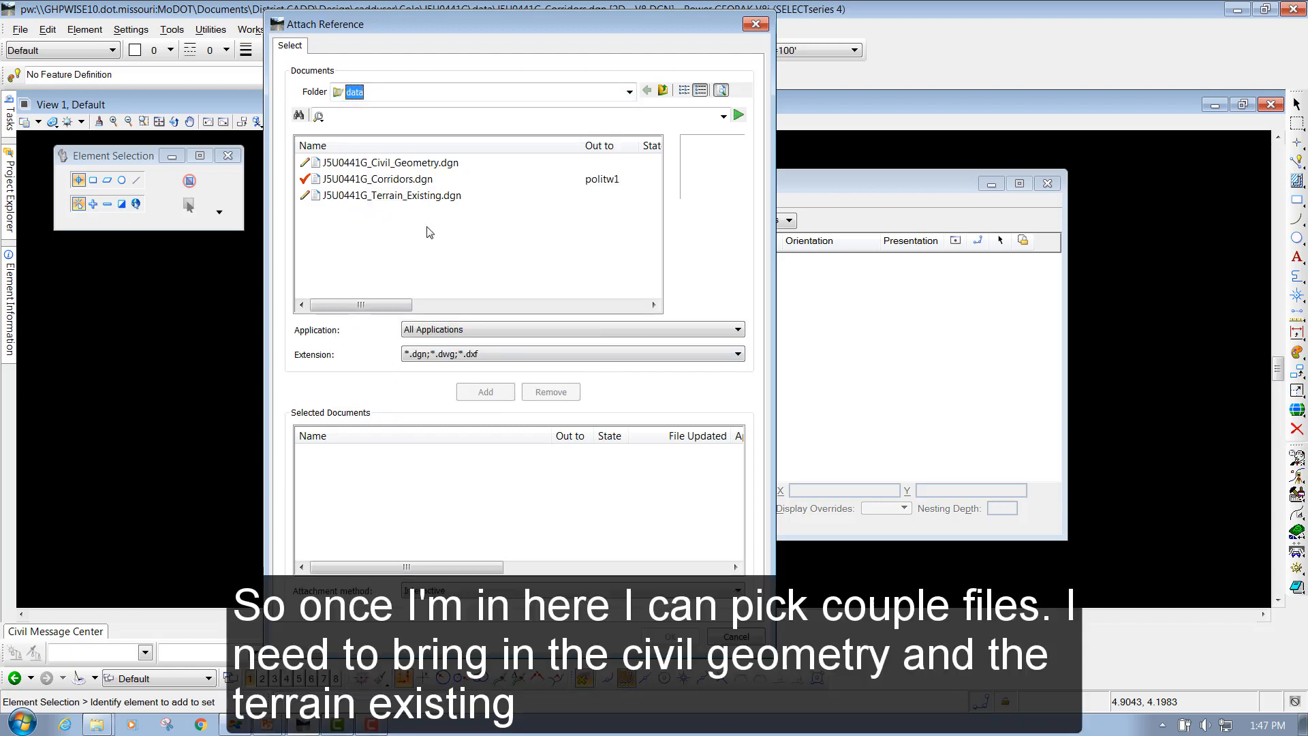
# Choose J5U0441G_Civil_Geometry.dgn and J5U0441G_Terrain_Existing.dgn as the documents to attach as references.
pyautogui.click(427, 164)
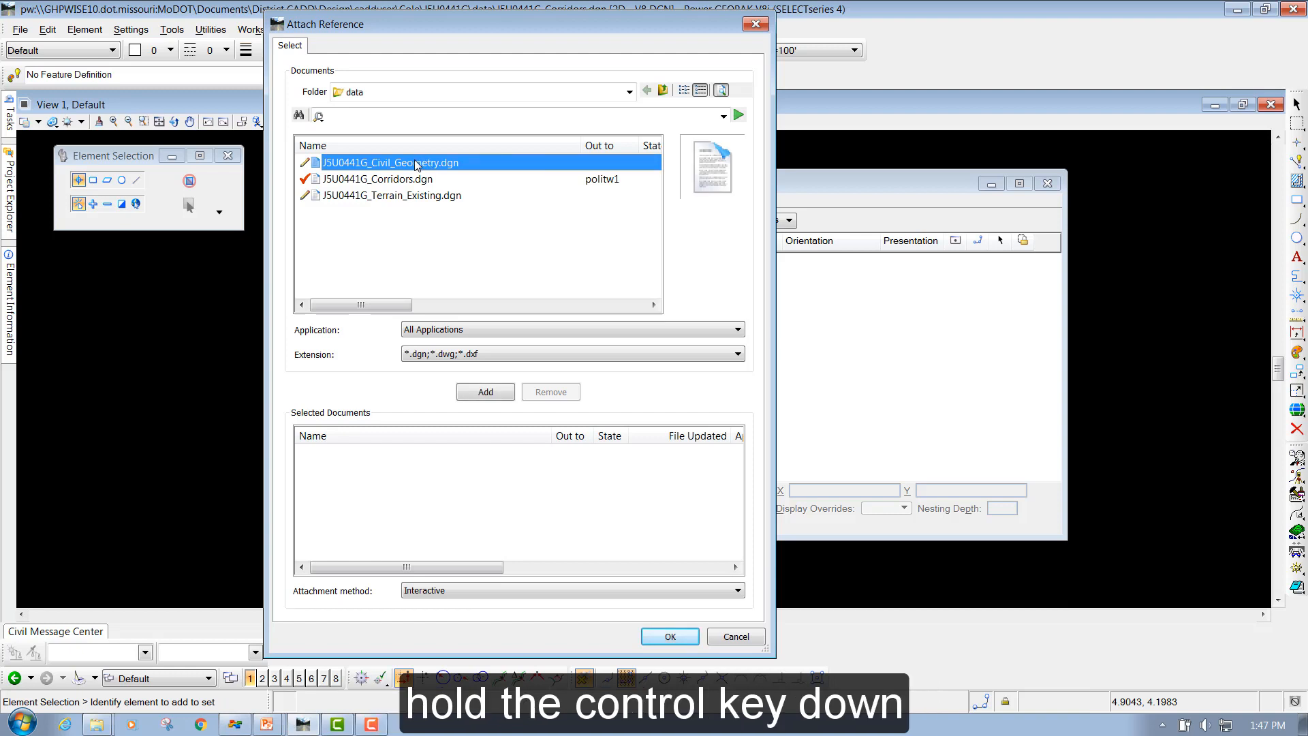
pyautogui.keyDown('ctrl'); pyautogui.click(406, 196); pyautogui.keyUp('ctrl')
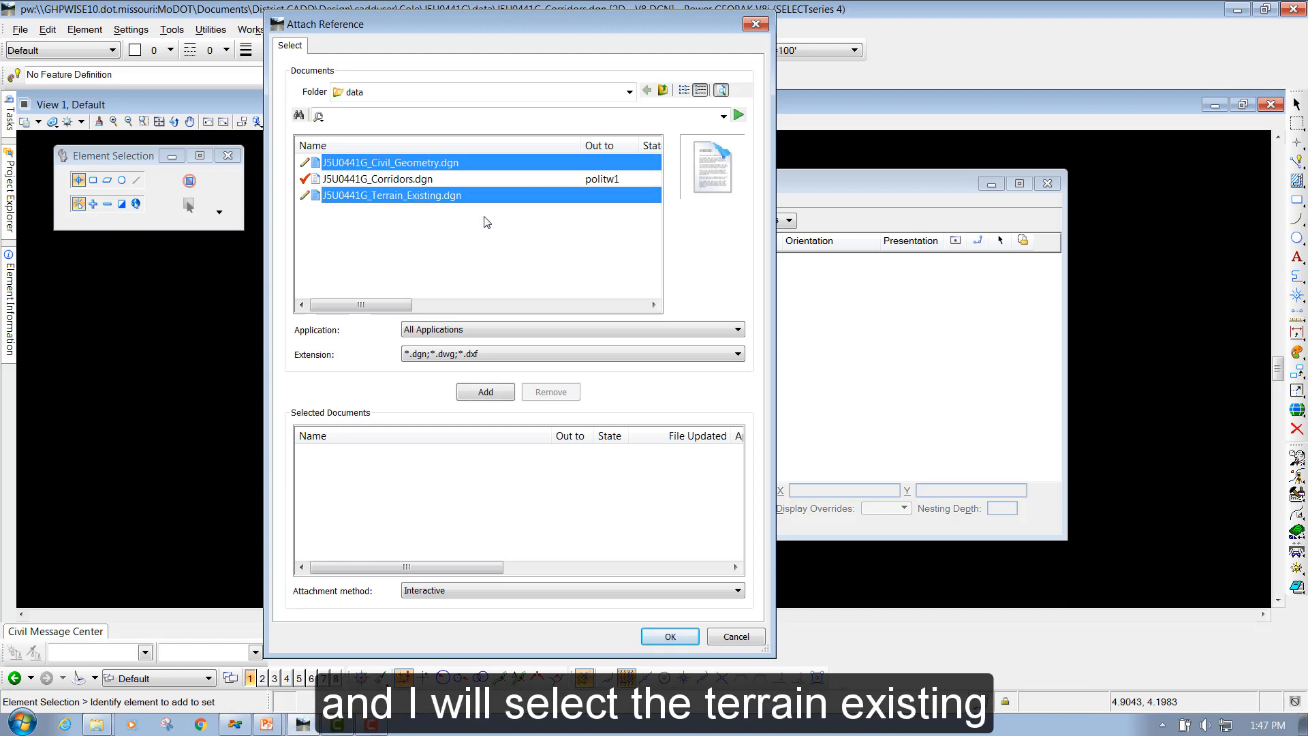
pyautogui.click(486, 394)
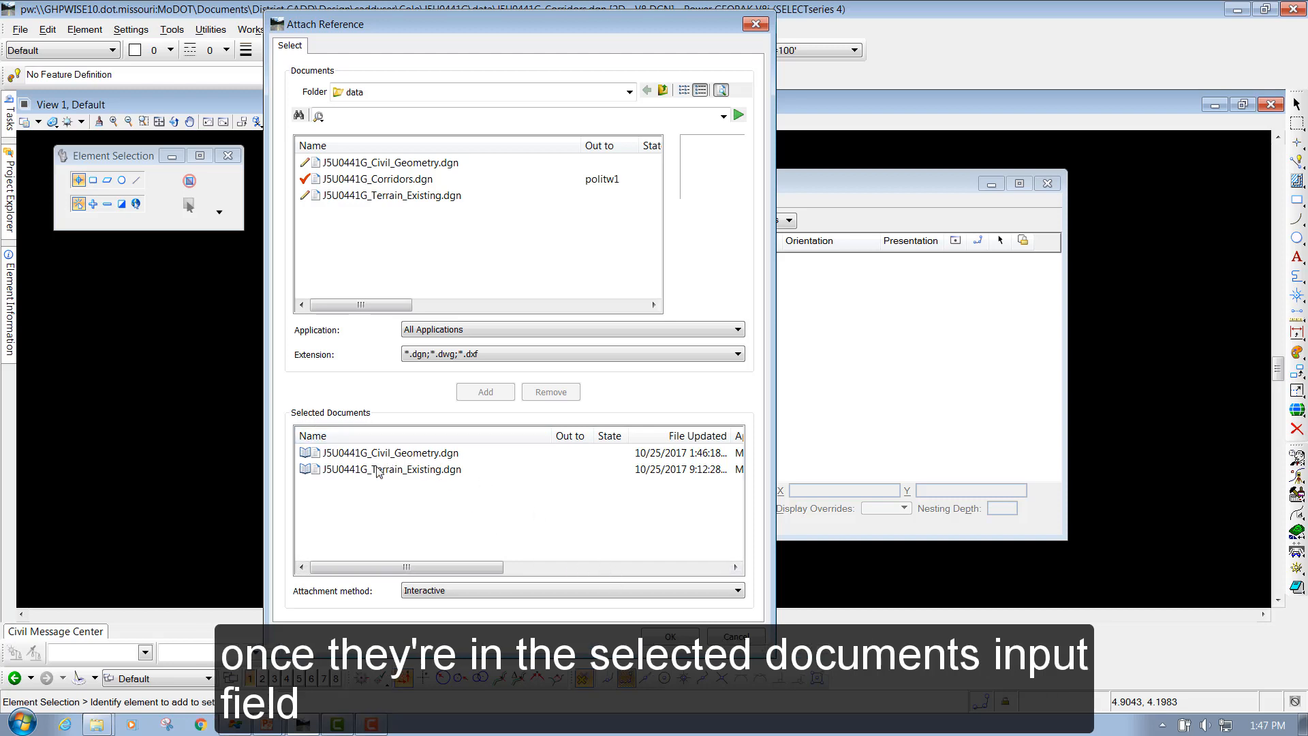
pyautogui.click(671, 637)
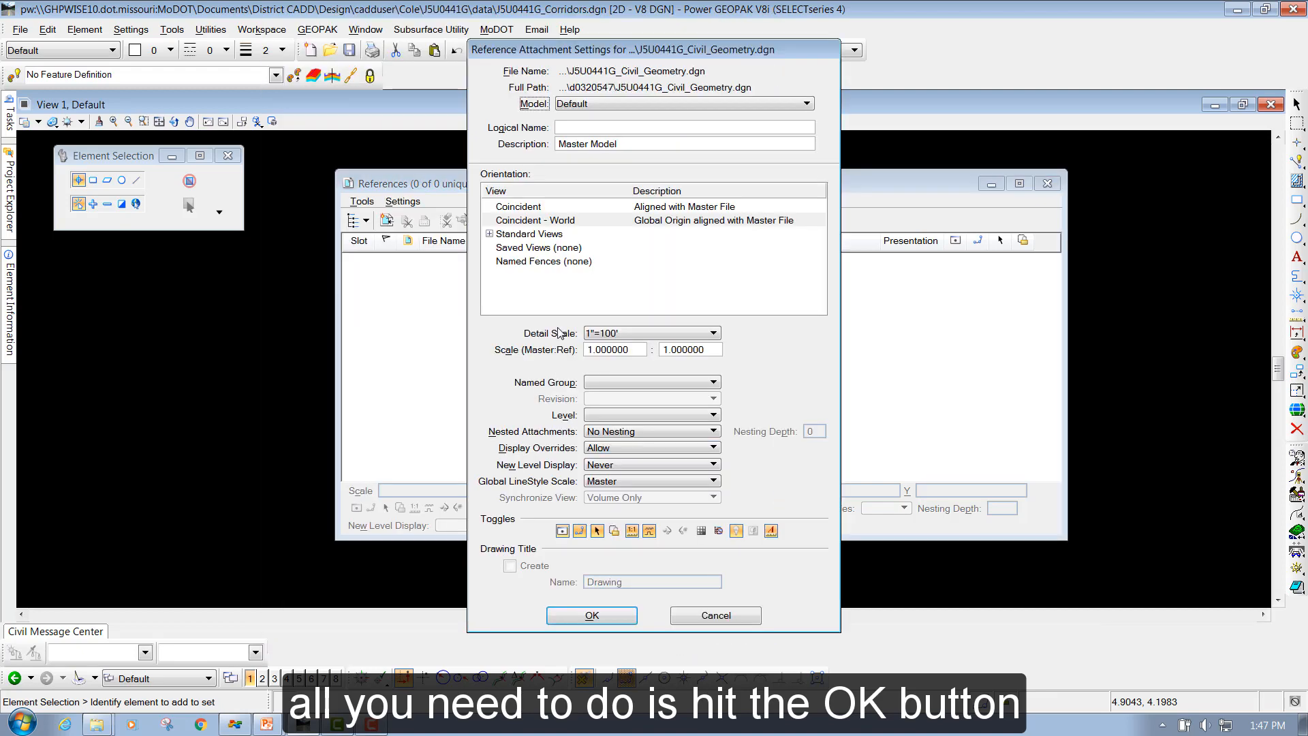
# Attach the civil geometry and existing terrain references with the default attachment settings, and fit the view to all files.
pyautogui.moveTo(648, 58); pyautogui.dragTo(605, 33)
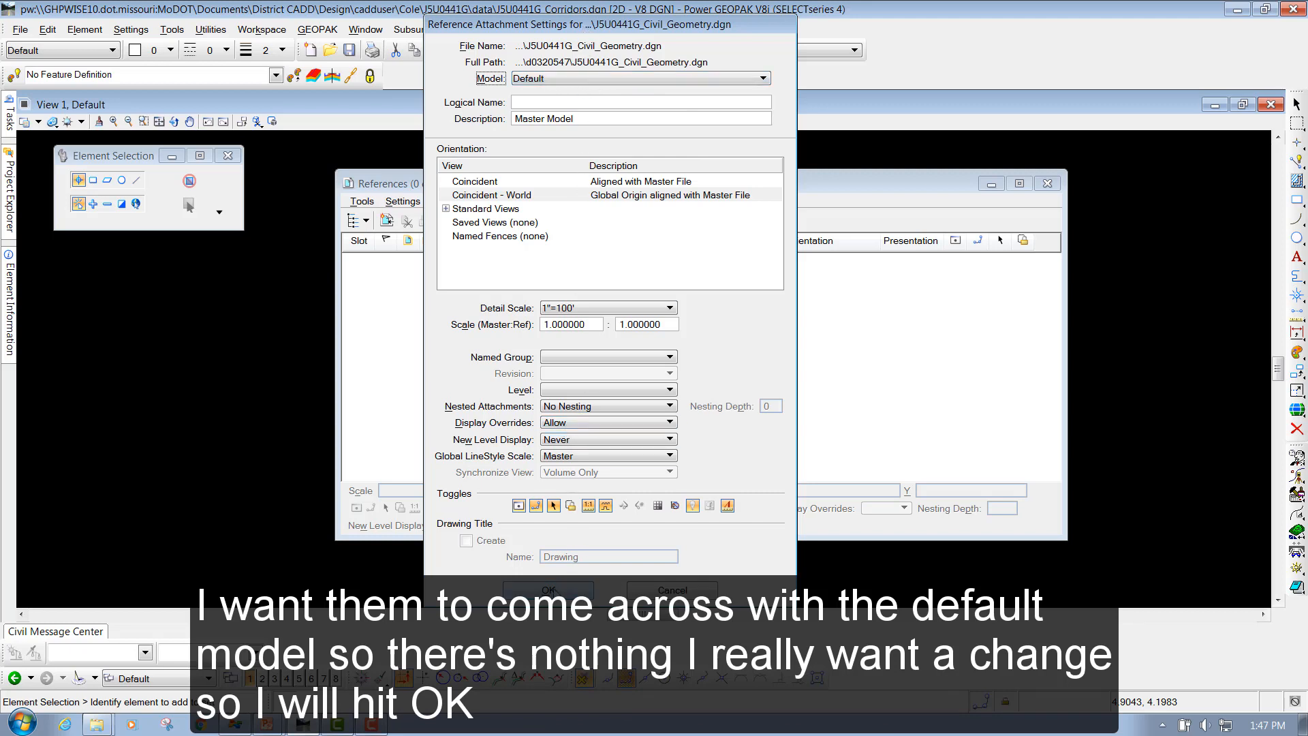
pyautogui.click(549, 590)
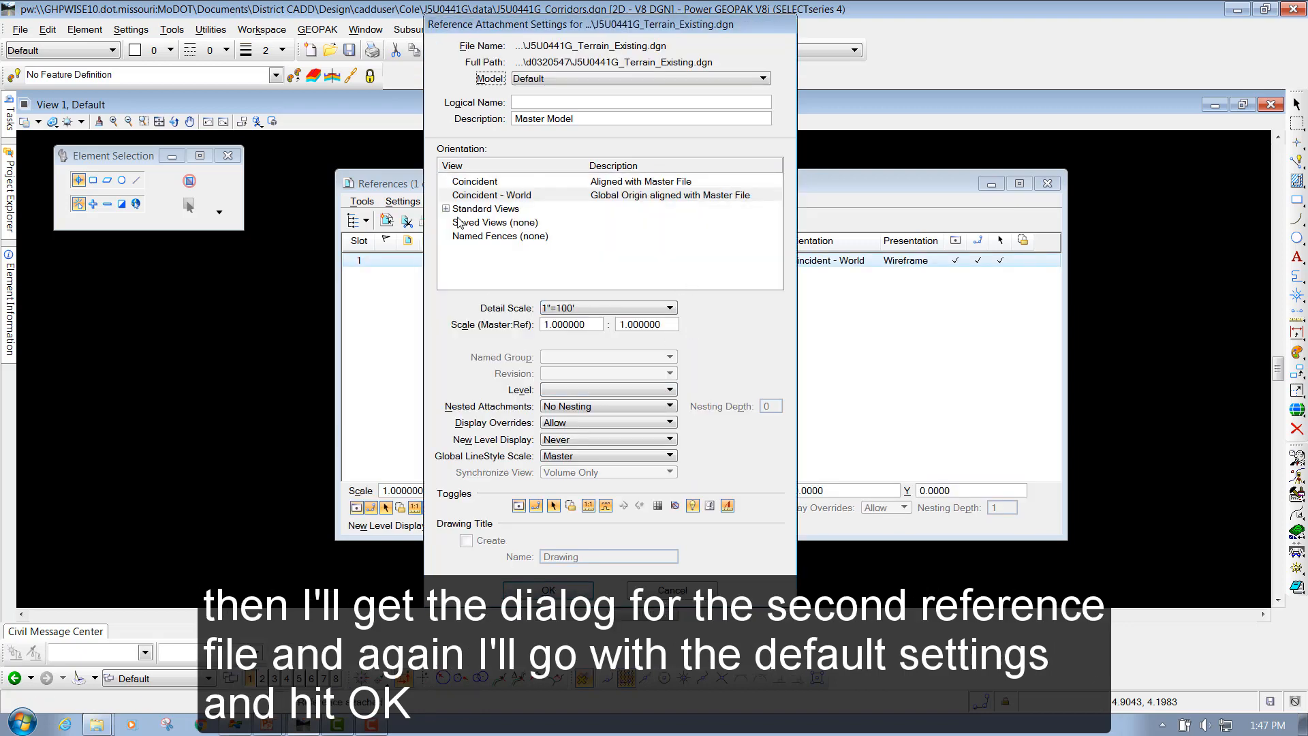
pyautogui.moveTo(548, 30); pyautogui.dragTo(549, 26)
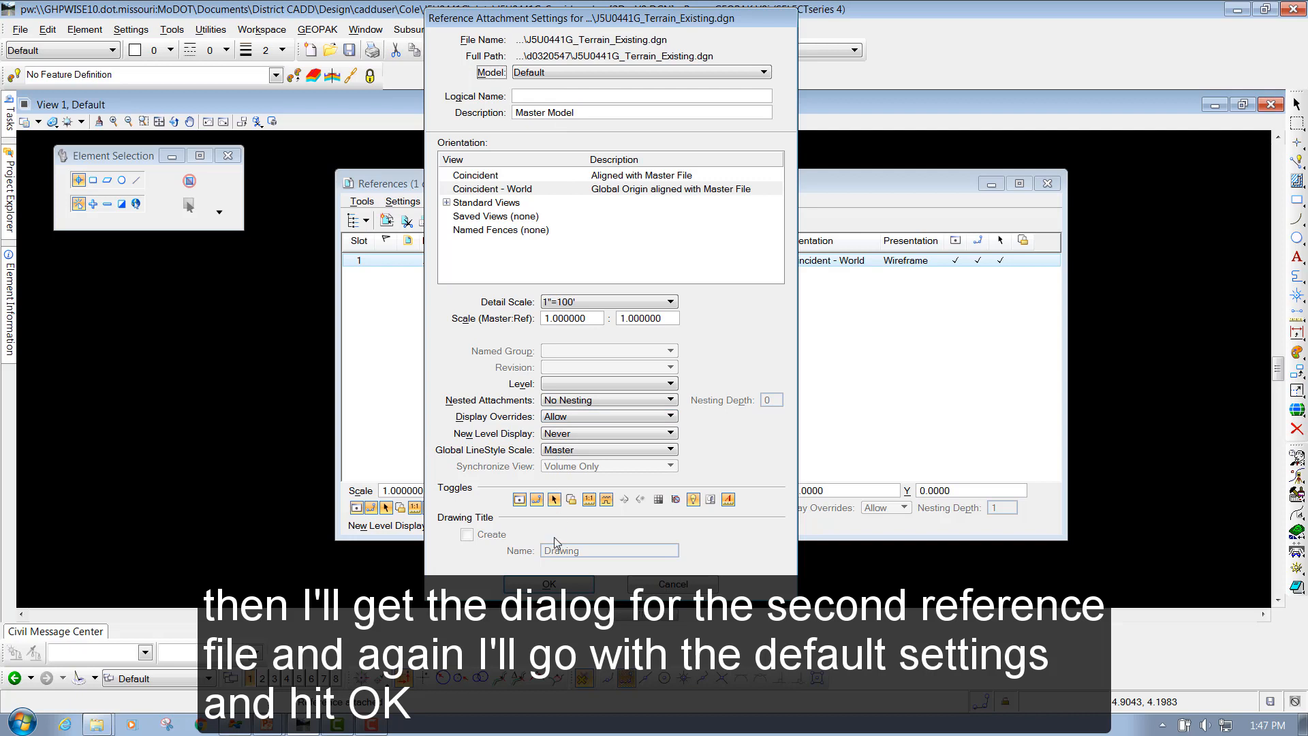
pyautogui.click(553, 583)
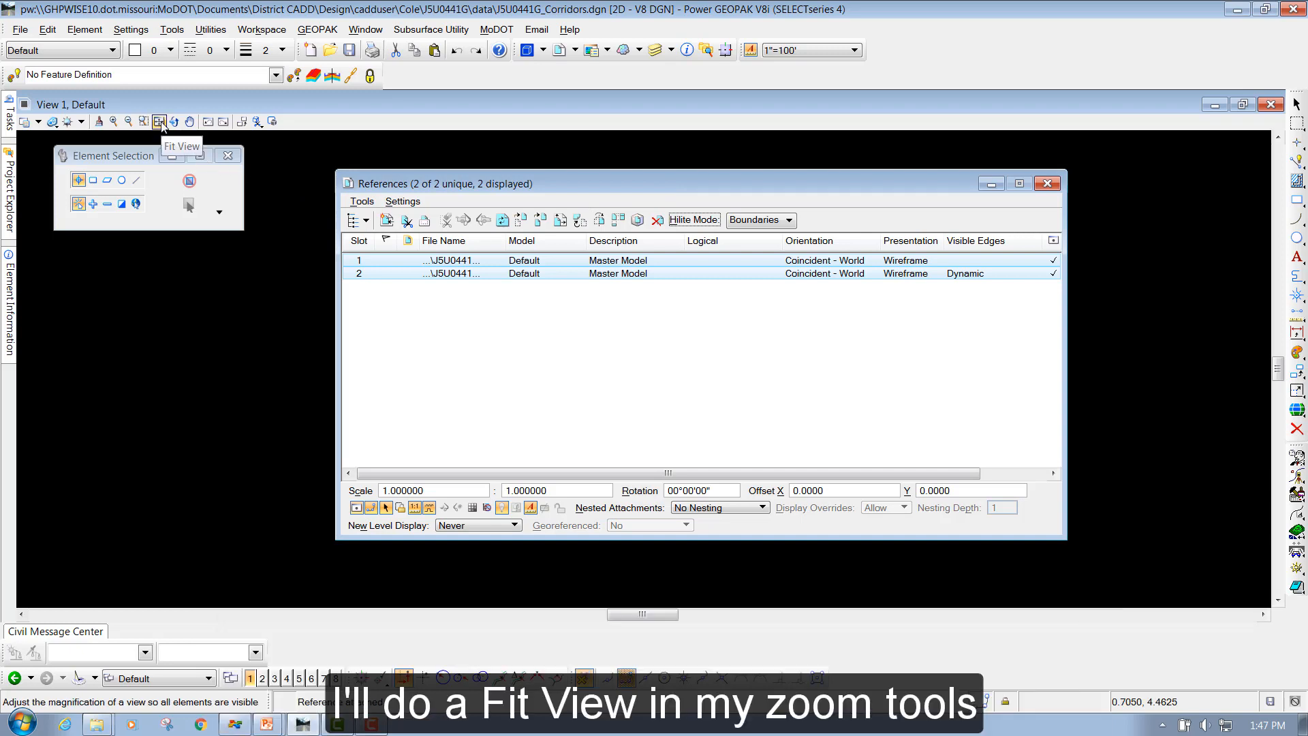
pyautogui.click(160, 122)
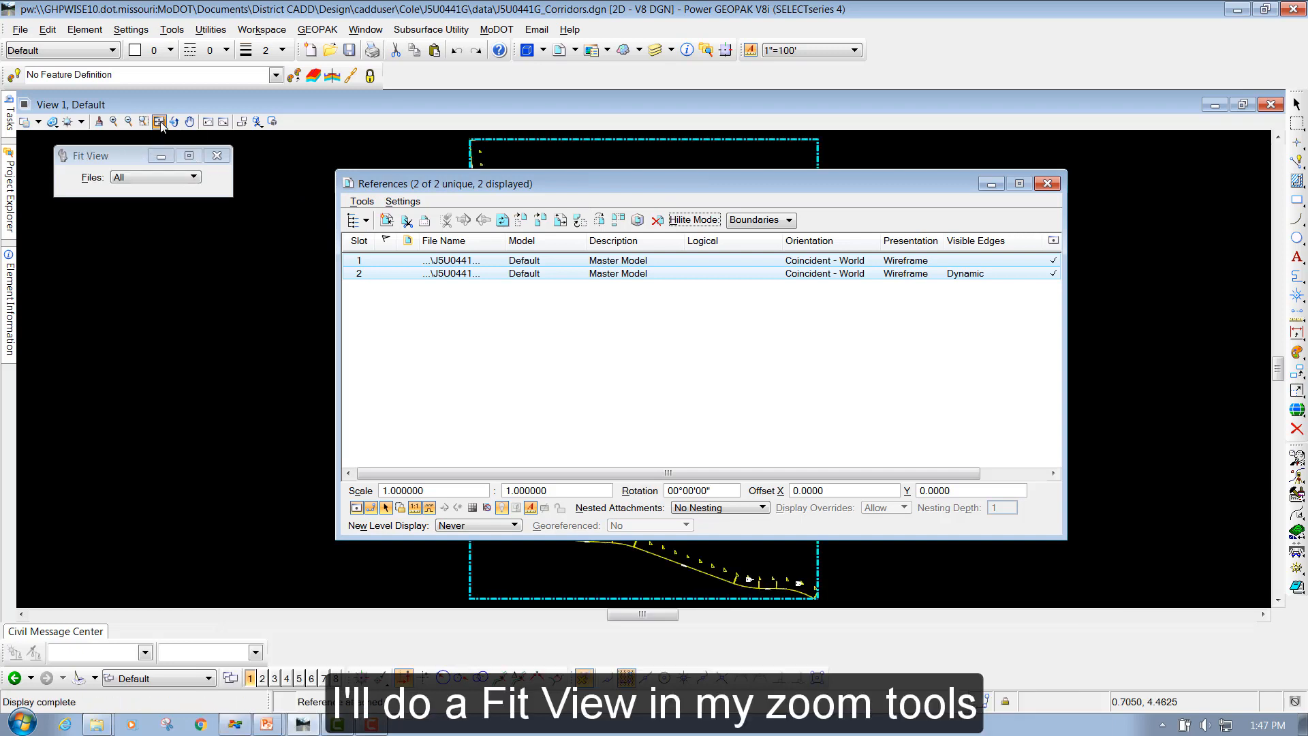
# Uncover the drawing to check the attached terrain and horizontal alignment, and close the references list.
pyautogui.moveTo(446, 184)
pyautogui.mouseDown()
pyautogui.moveTo(575, 196)
pyautogui.moveTo(831, 184)
pyautogui.mouseUp()
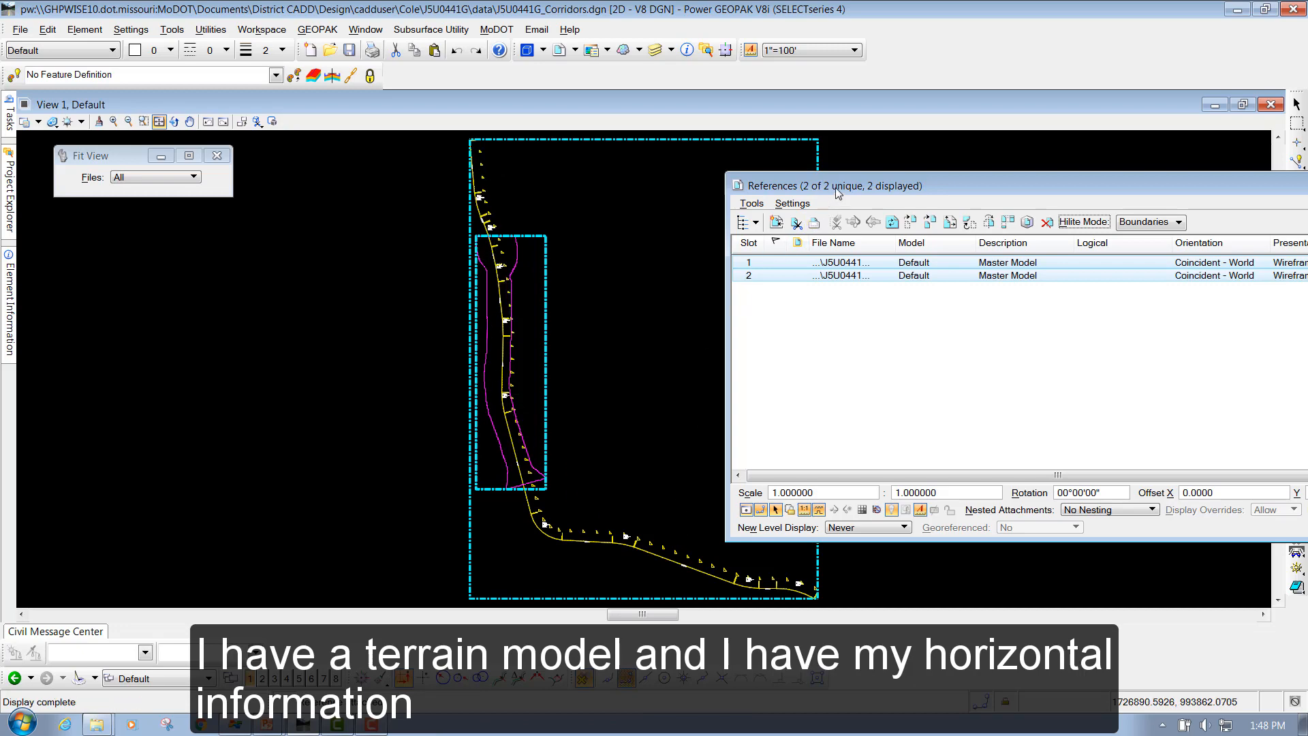
pyautogui.moveTo(834, 188); pyautogui.dragTo(578, 185)
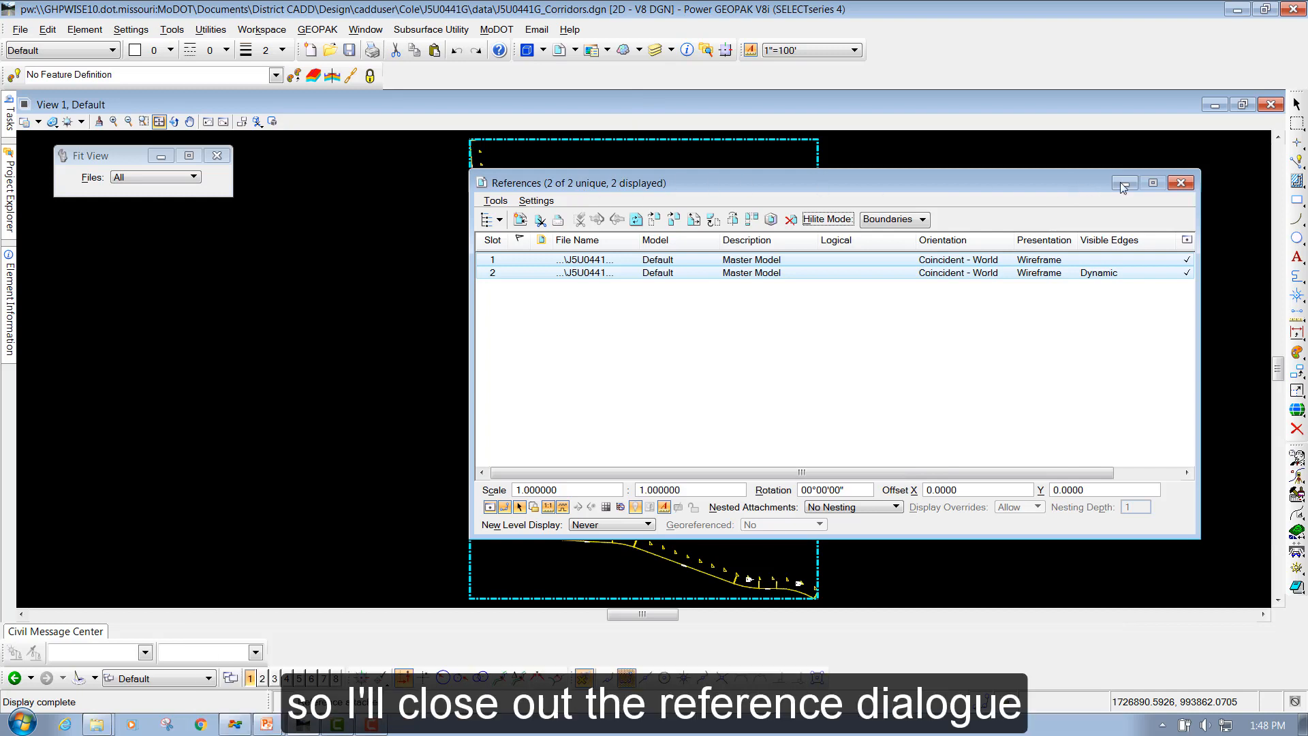
pyautogui.click(1179, 183)
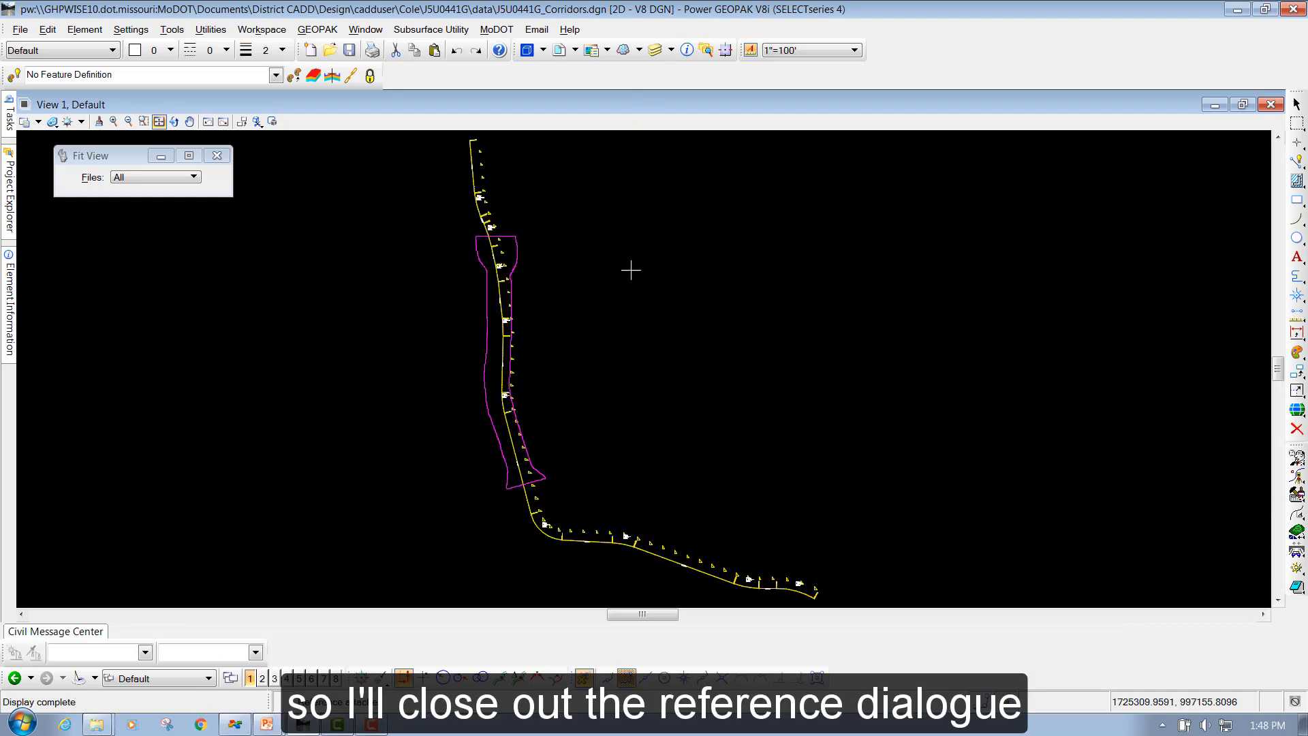
# Clear the current tool and set the RTE179_Existing_Ground terrain as the active terrain model by its boundary.
pyautogui.scroll(5, 502, 322)
pyautogui.scroll(4, 502, 322)
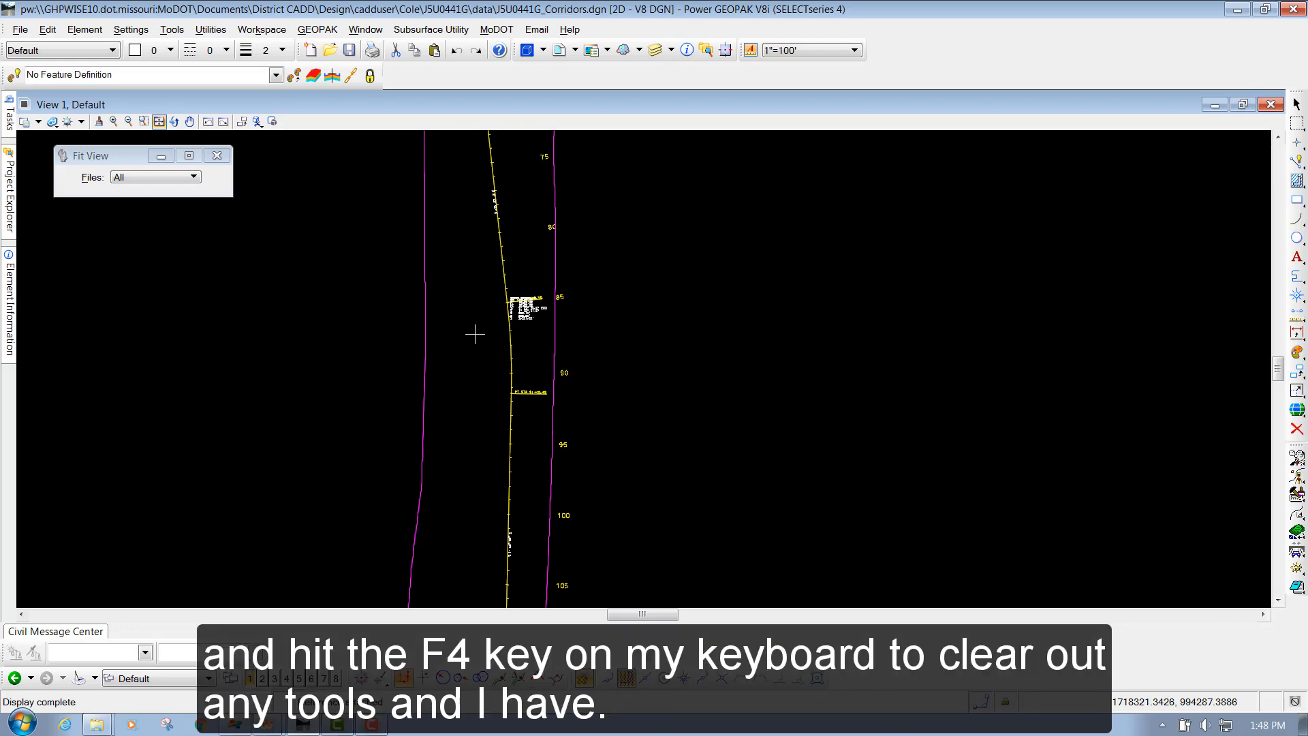
pyautogui.press('F4')
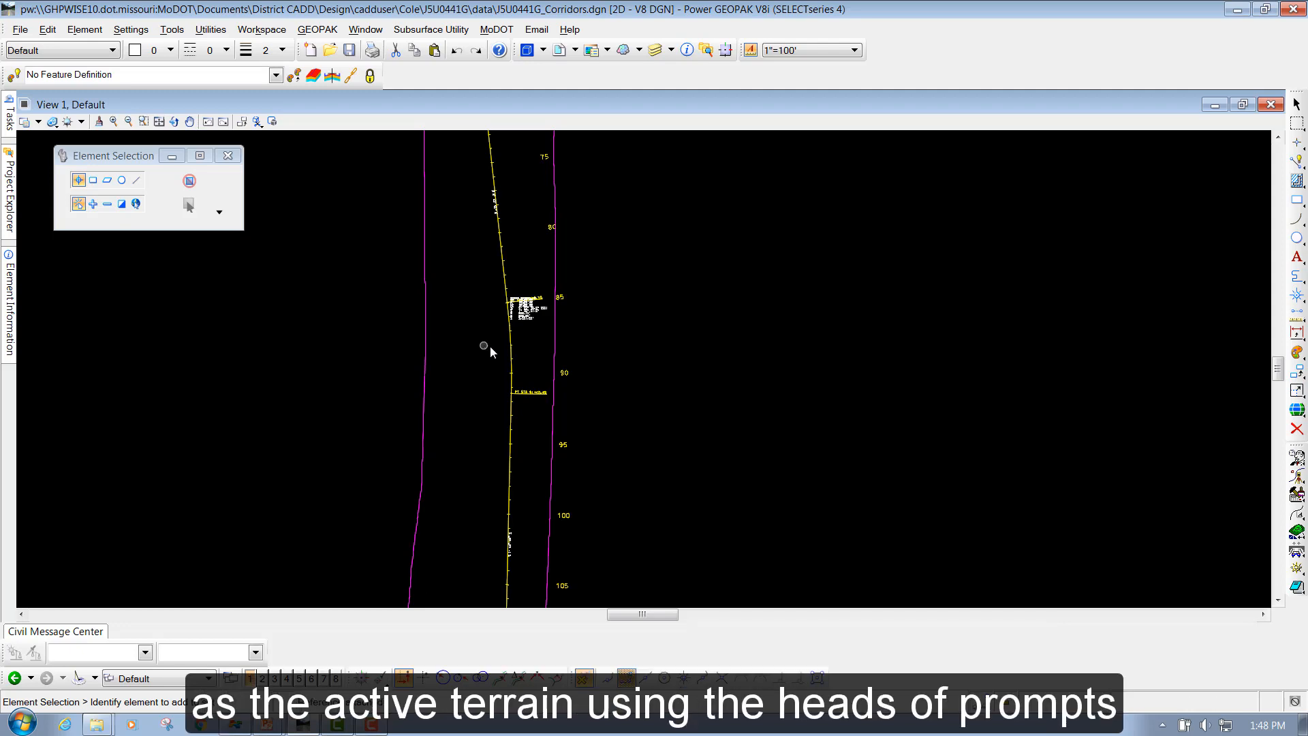
pyautogui.click(555, 264)
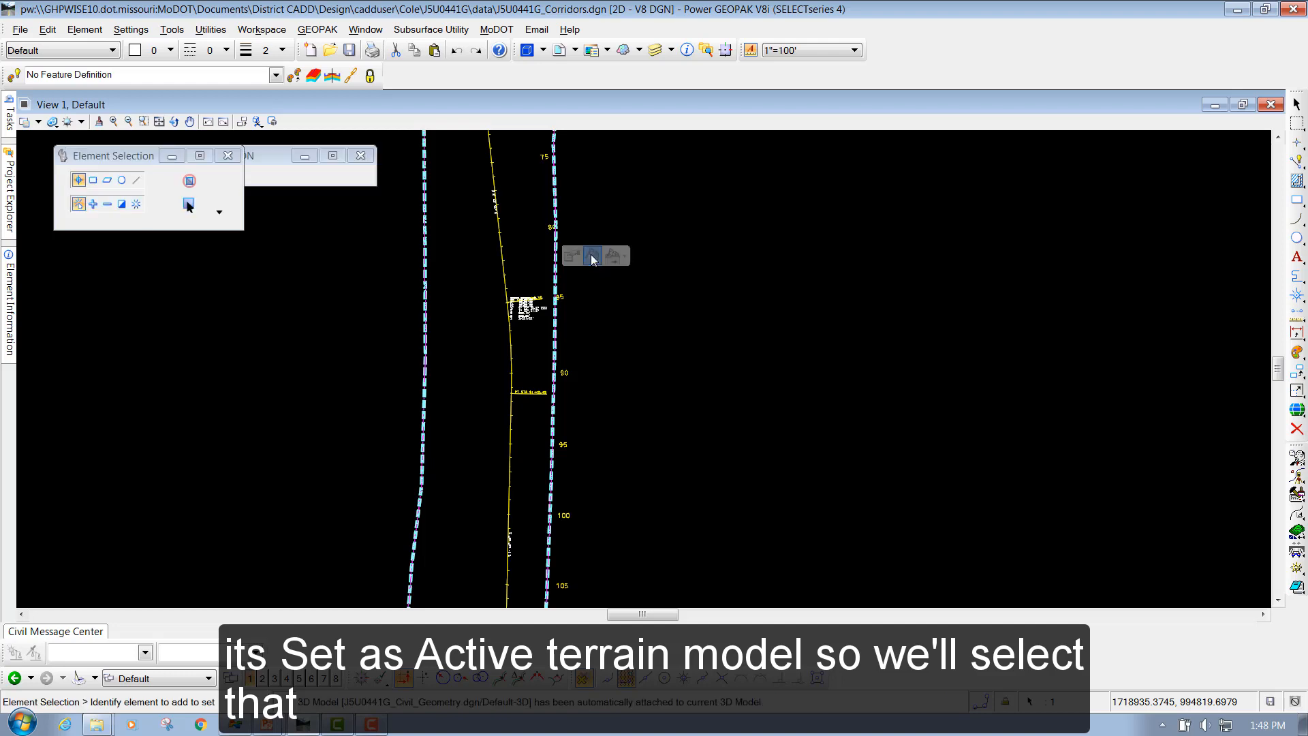
pyautogui.click(591, 256)
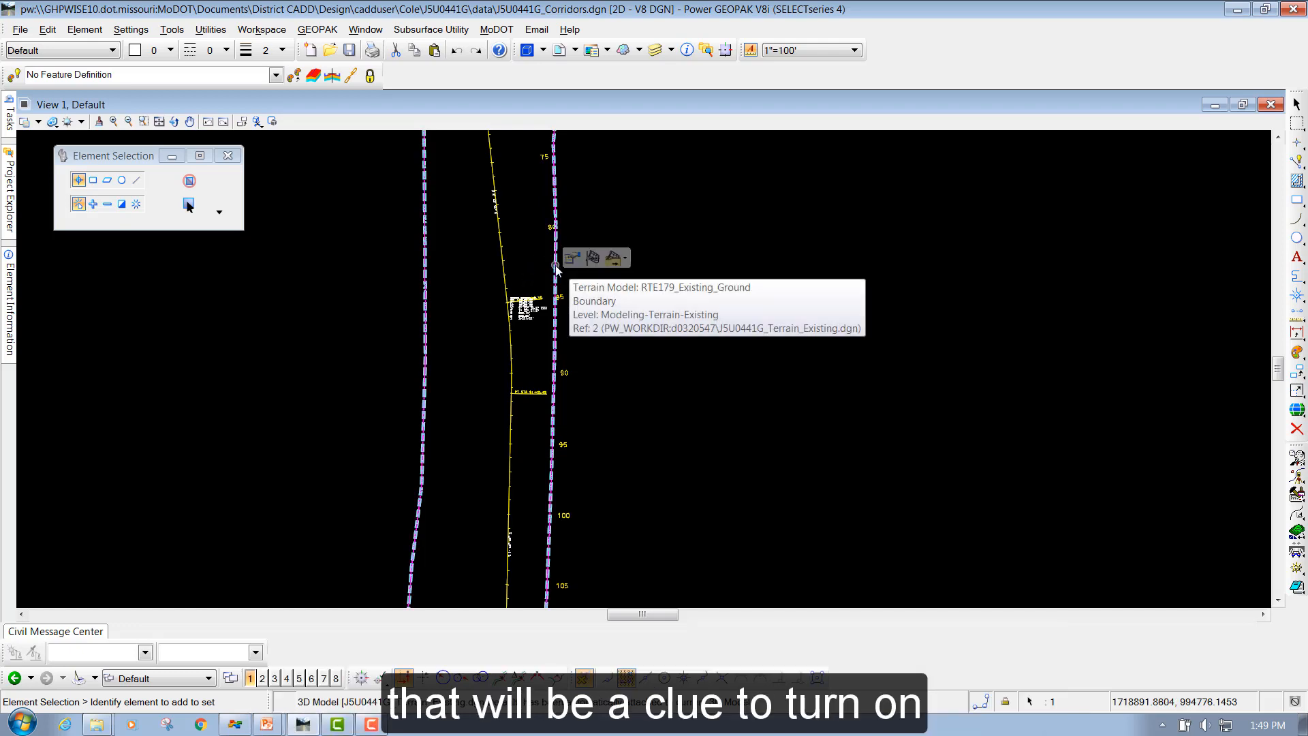
pyautogui.click(600, 198)
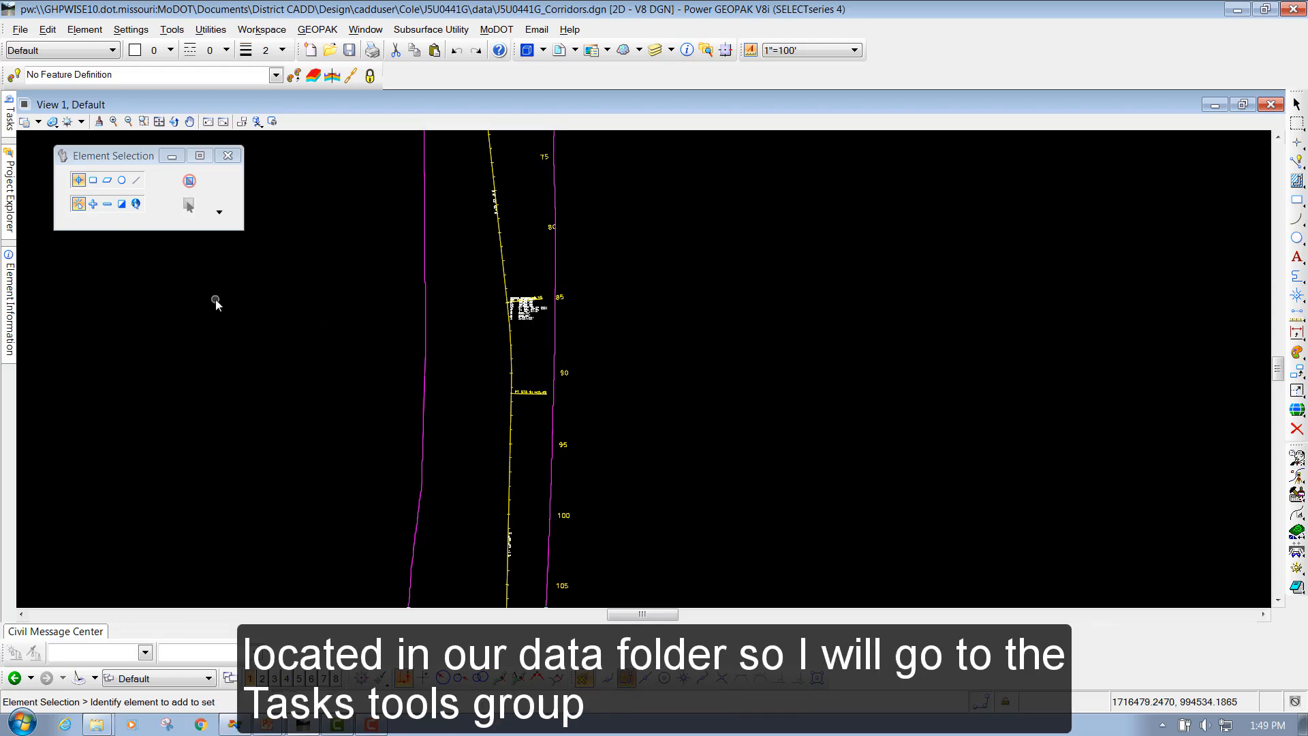
# Open the Create Template tool for corridor modeling and reveal the start of the loaded template library's path.
pyautogui.moveTo(10, 119)
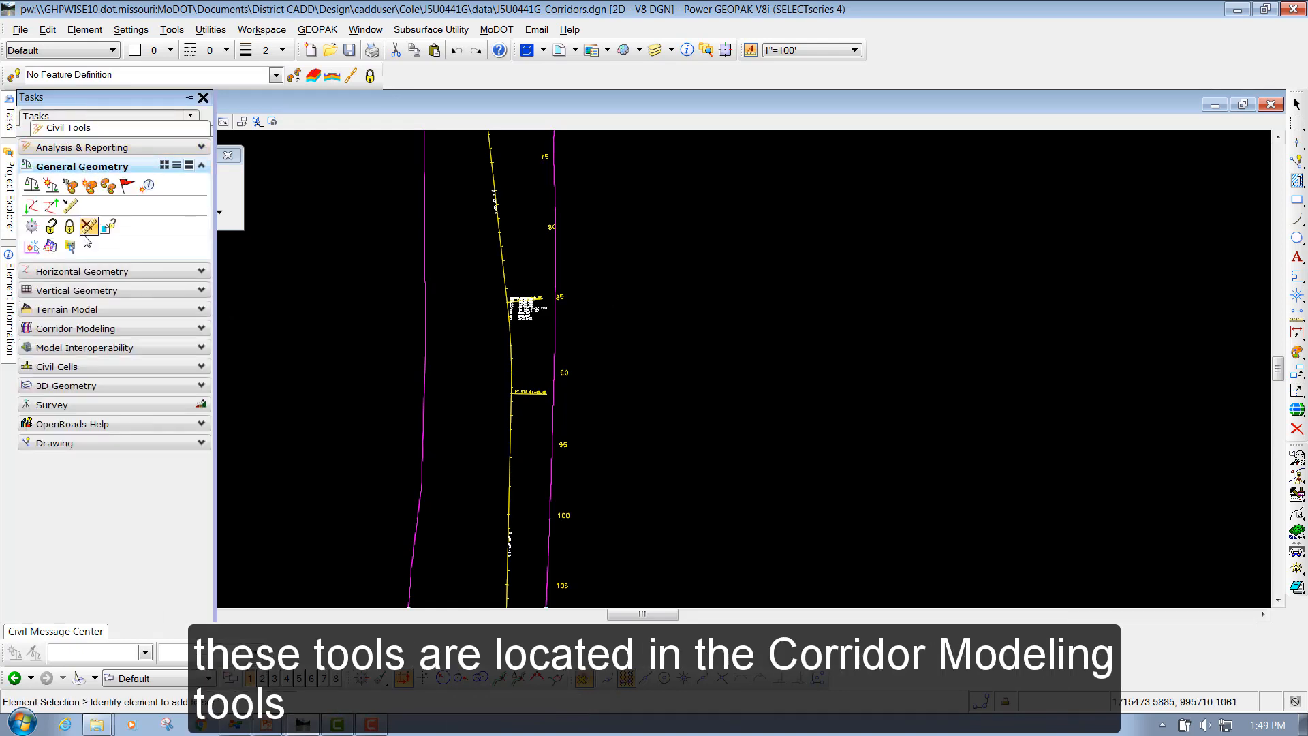
pyautogui.click(75, 329)
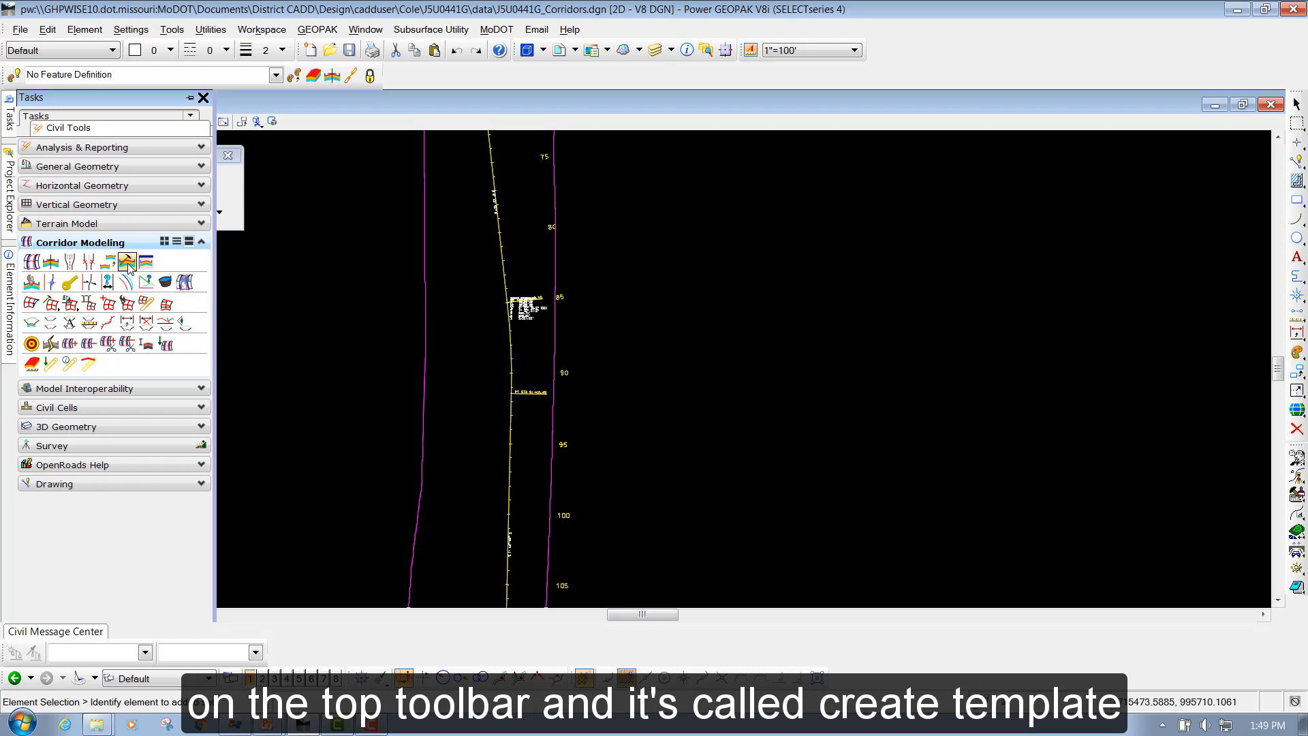
pyautogui.click(128, 266)
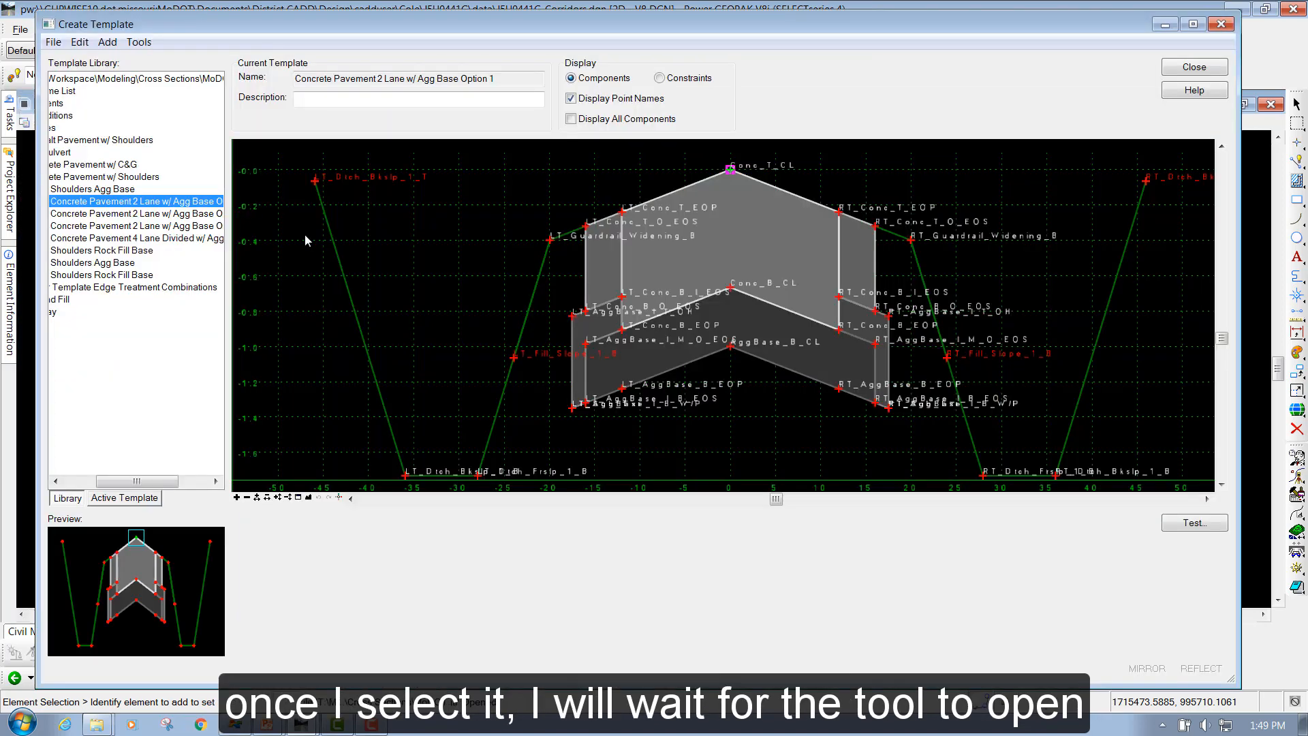
pyautogui.moveTo(331, 33); pyautogui.dragTo(336, 33)
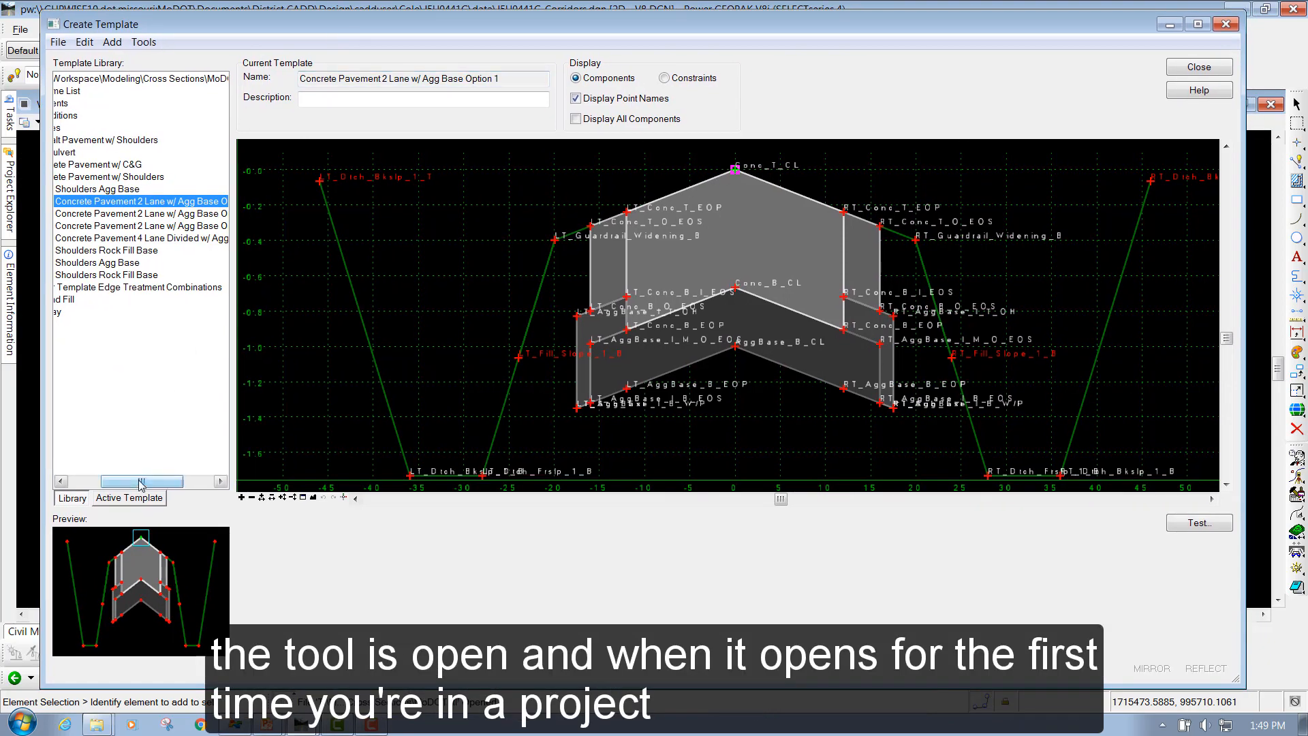
pyautogui.moveTo(141, 481); pyautogui.dragTo(107, 485)
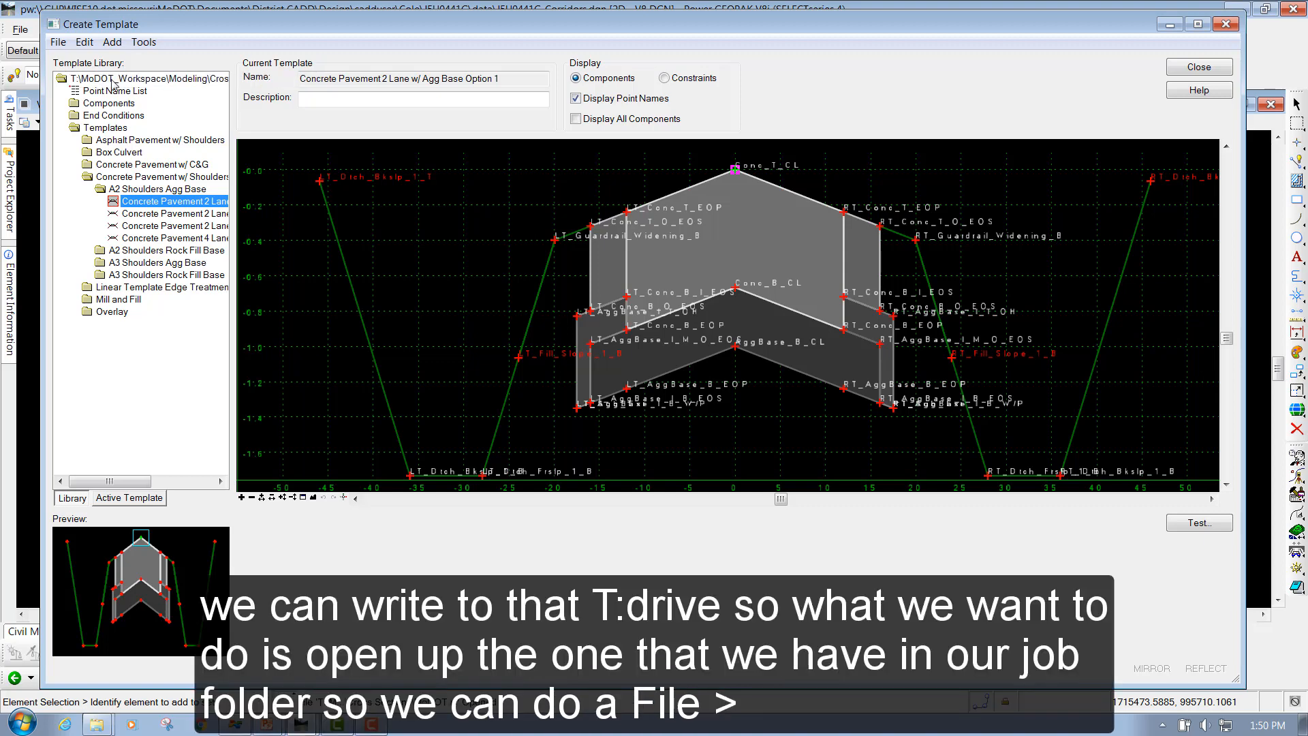
# Open the template library J5U0441G.itl from the District CADD > Design > cadduser > Cole > J5U0441G > data folder.
pyautogui.click(59, 43)
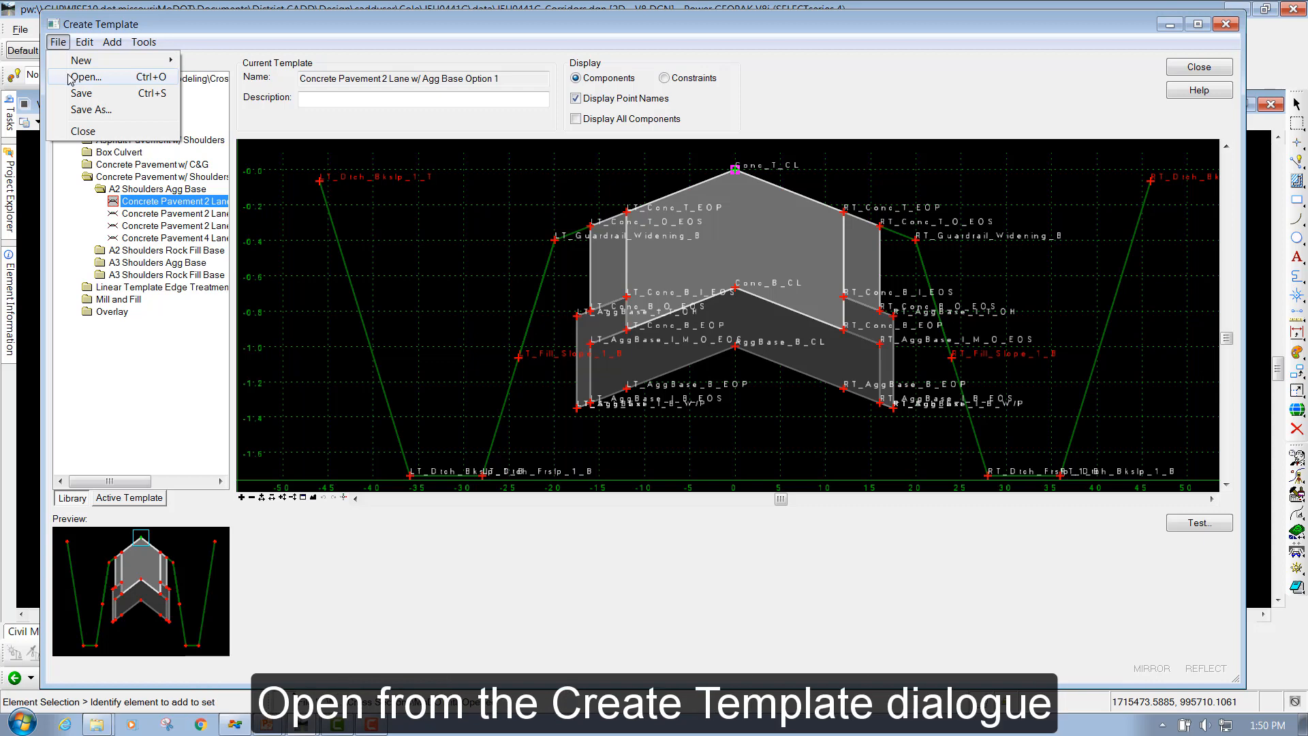
pyautogui.click(76, 77)
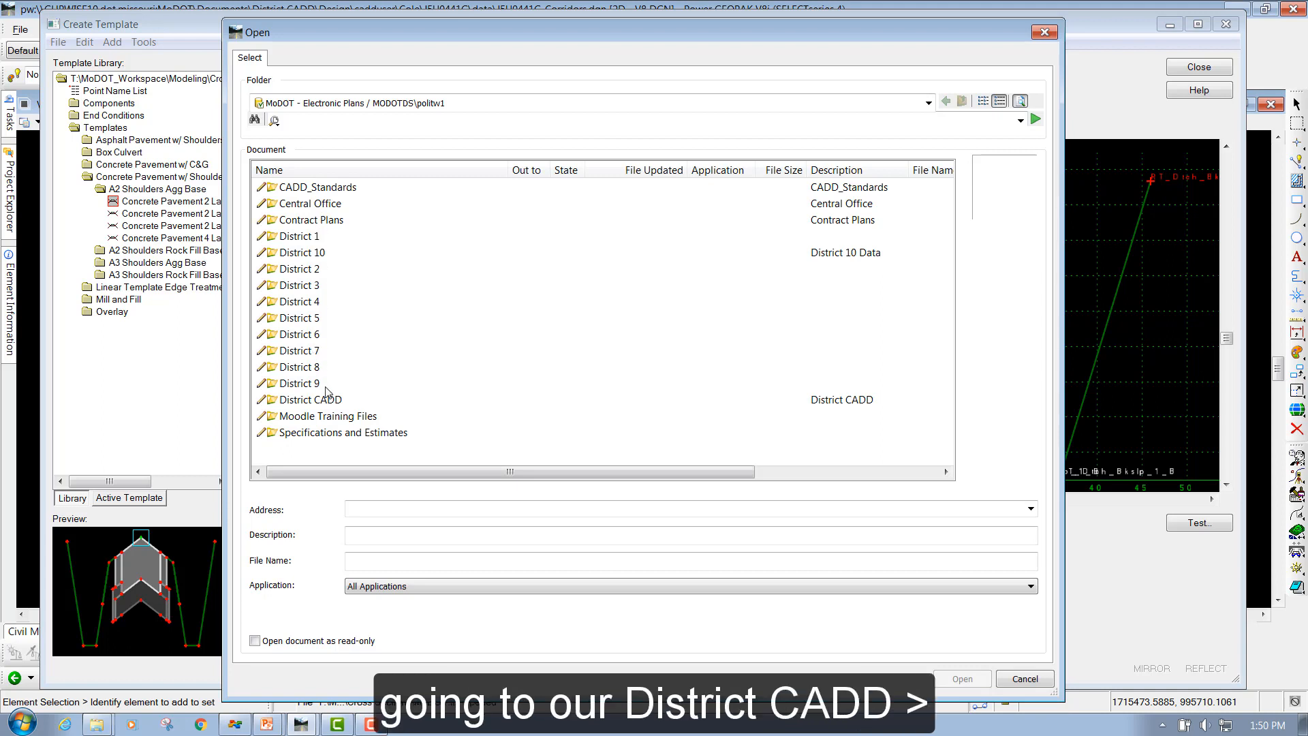
pyautogui.doubleClick(312, 402)
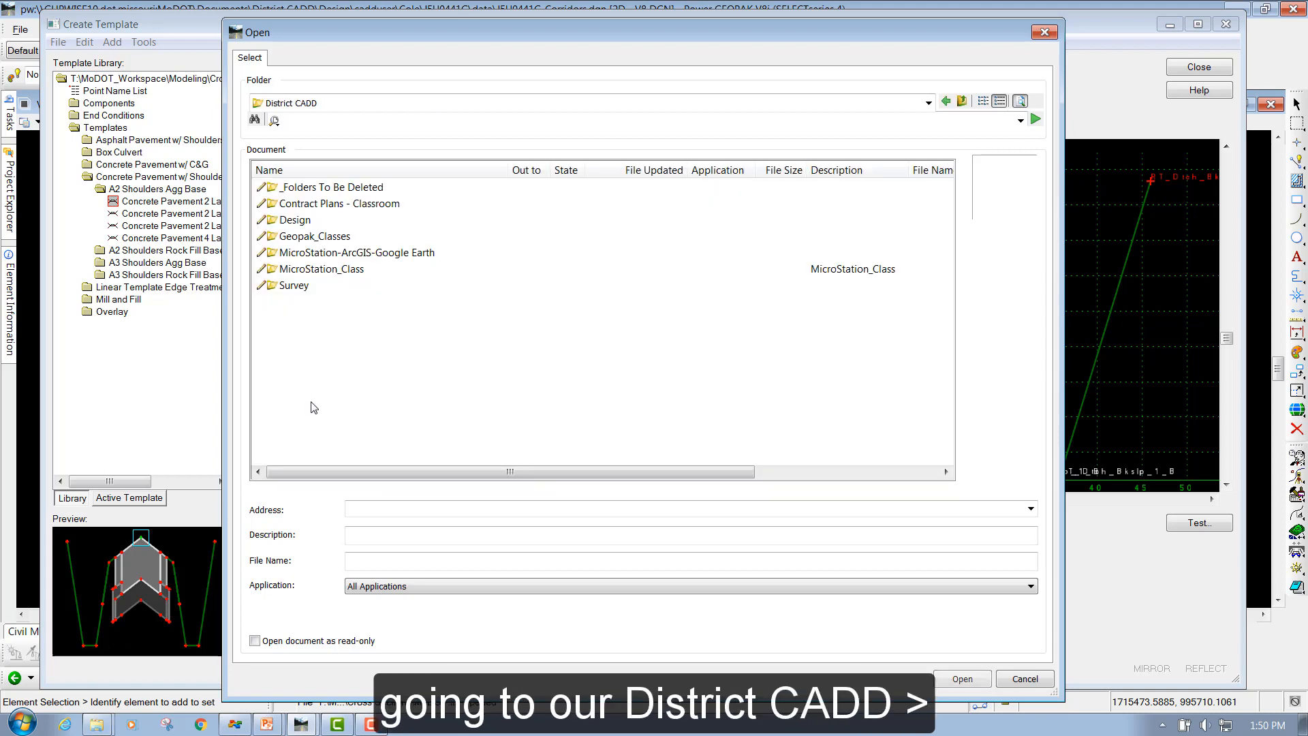
pyautogui.doubleClick(297, 222)
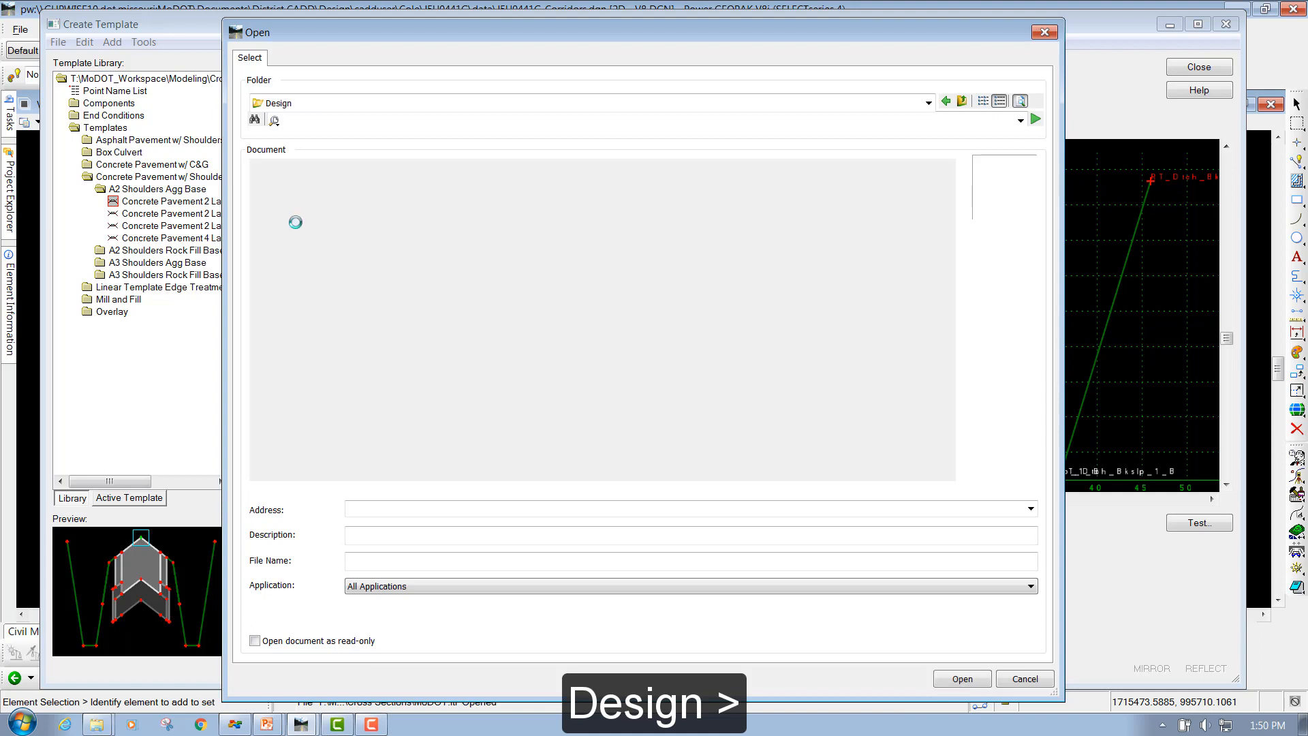
pyautogui.doubleClick(300, 188)
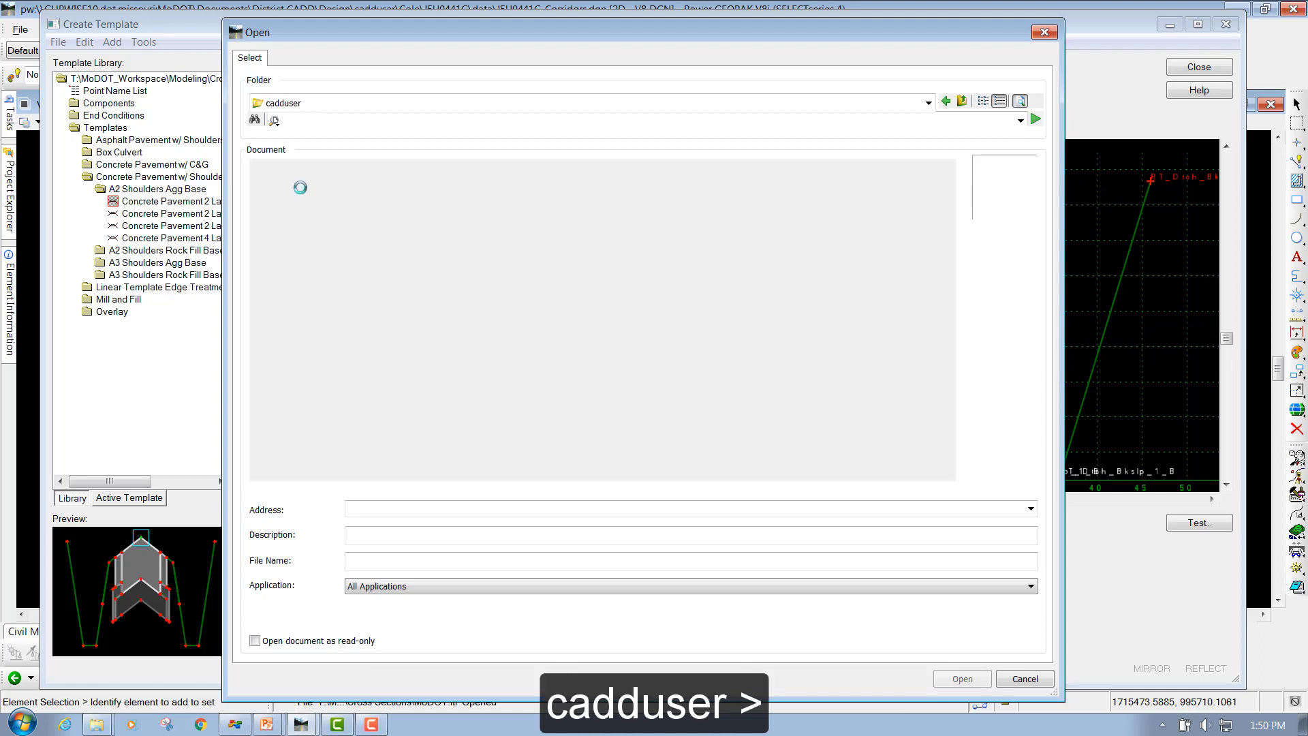
pyautogui.doubleClick(289, 188)
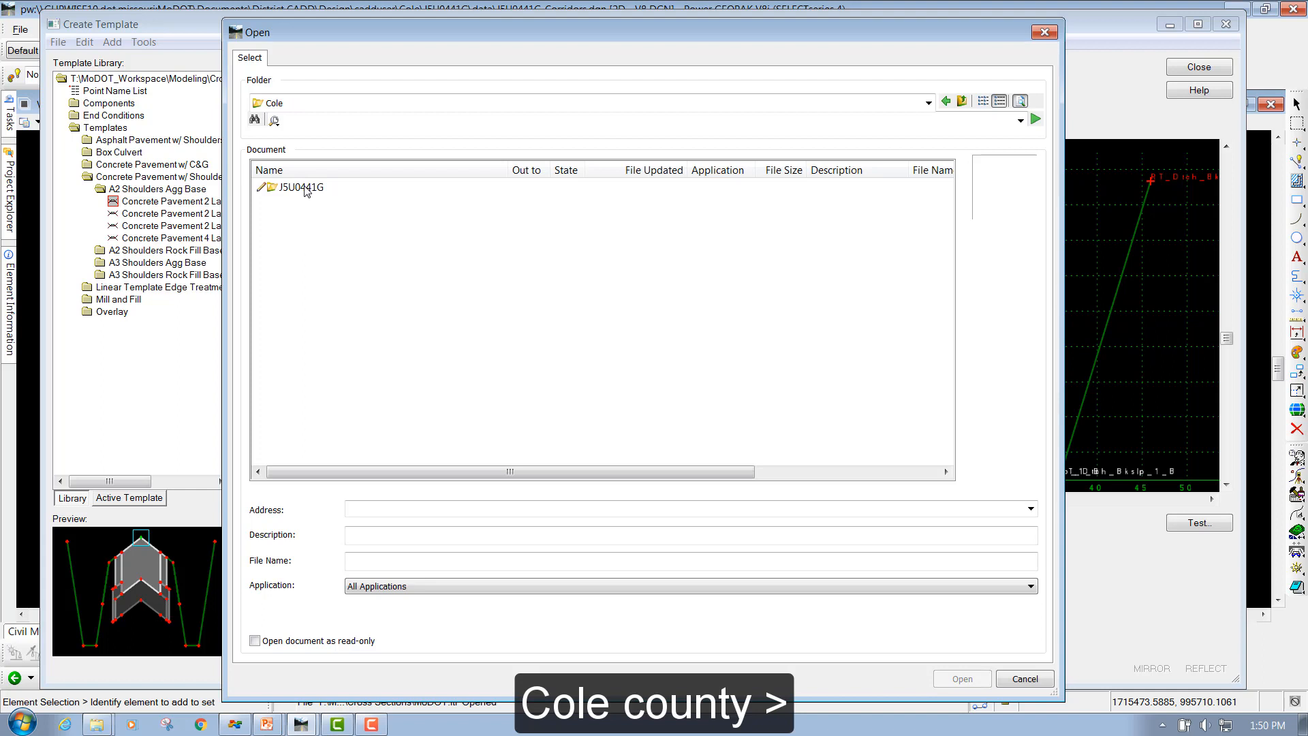
pyautogui.doubleClick(305, 191)
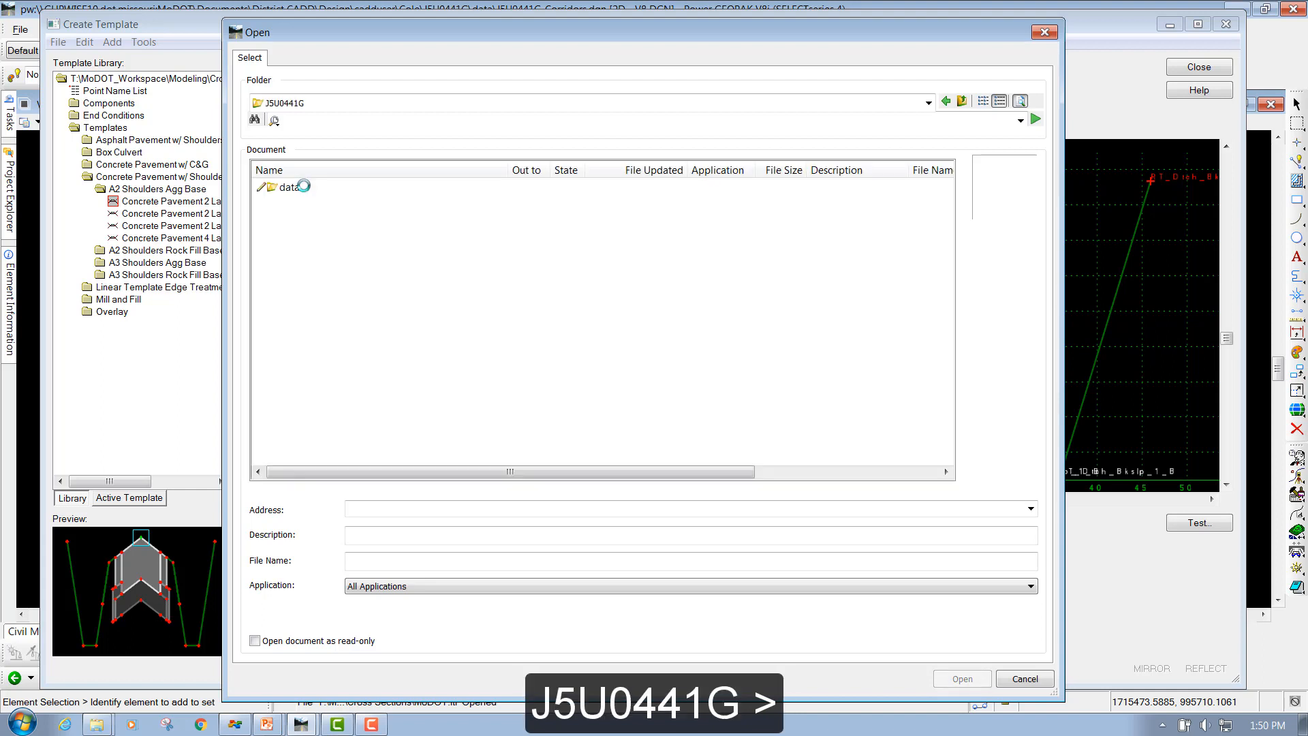
pyautogui.doubleClick(290, 188)
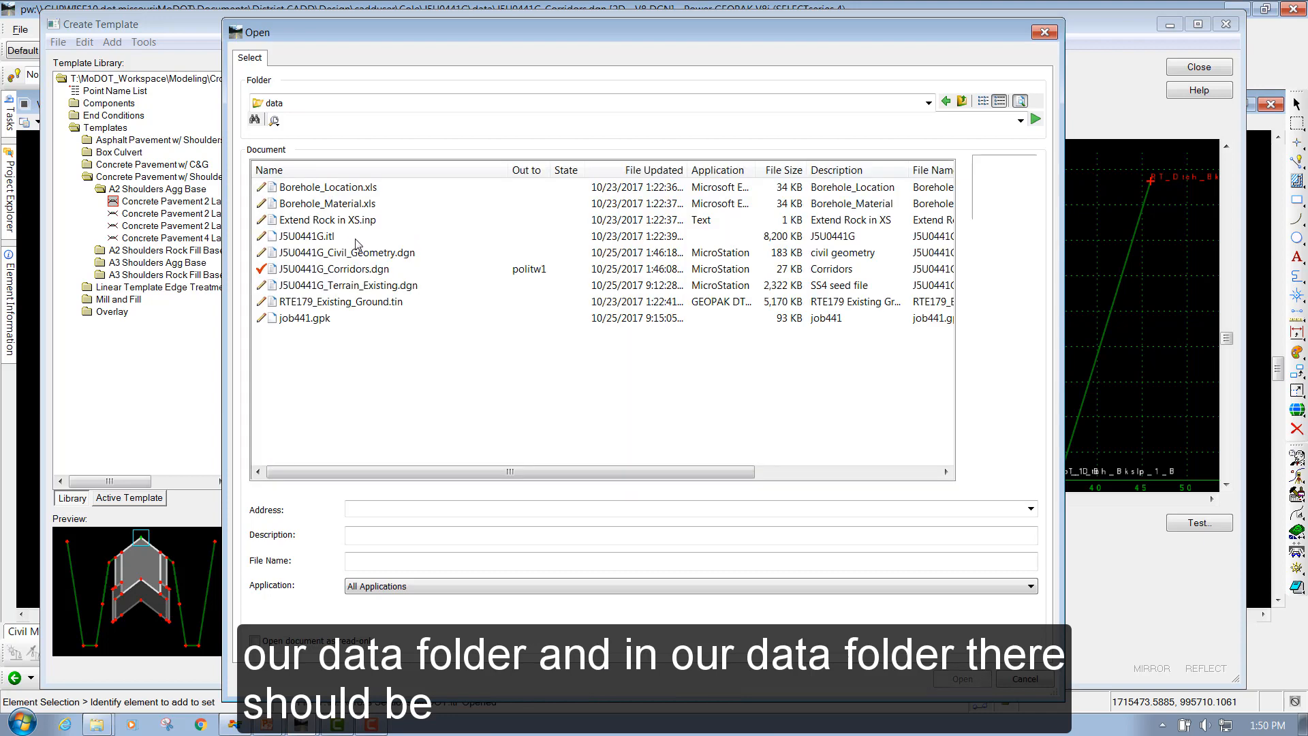
pyautogui.click(299, 237)
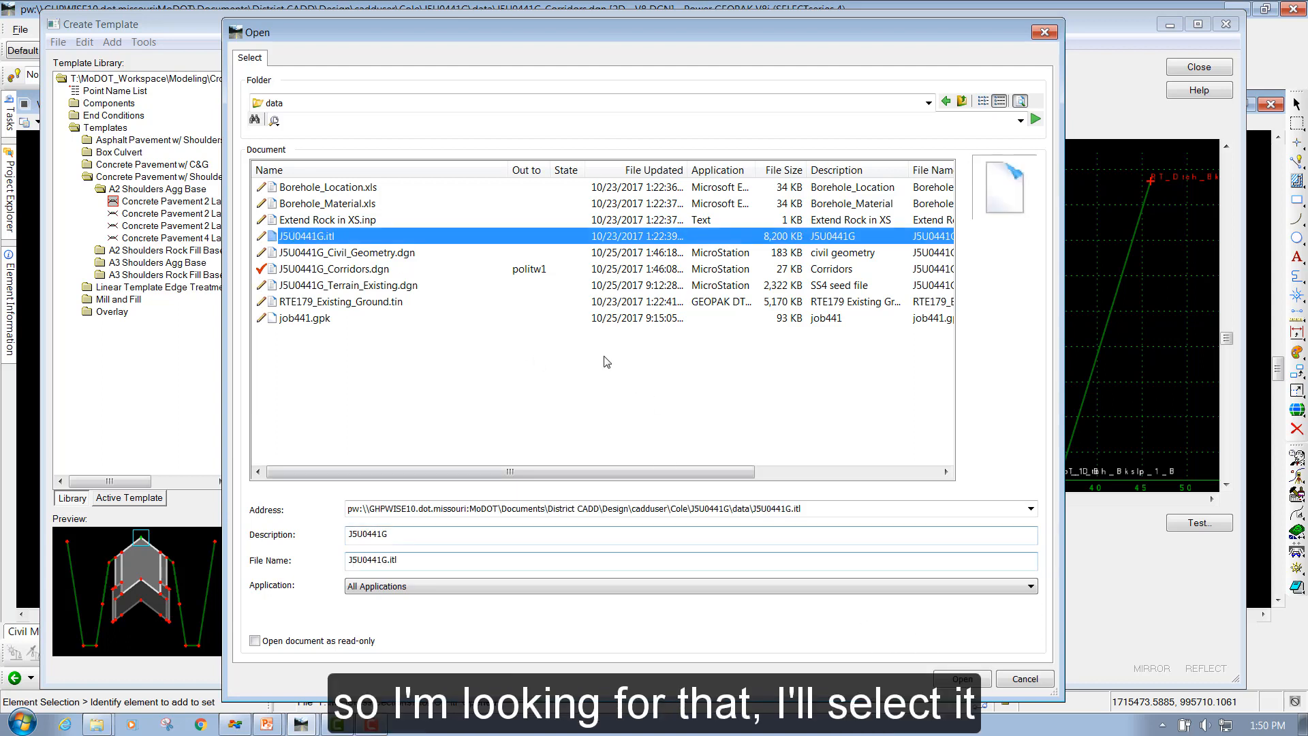
pyautogui.click(963, 679)
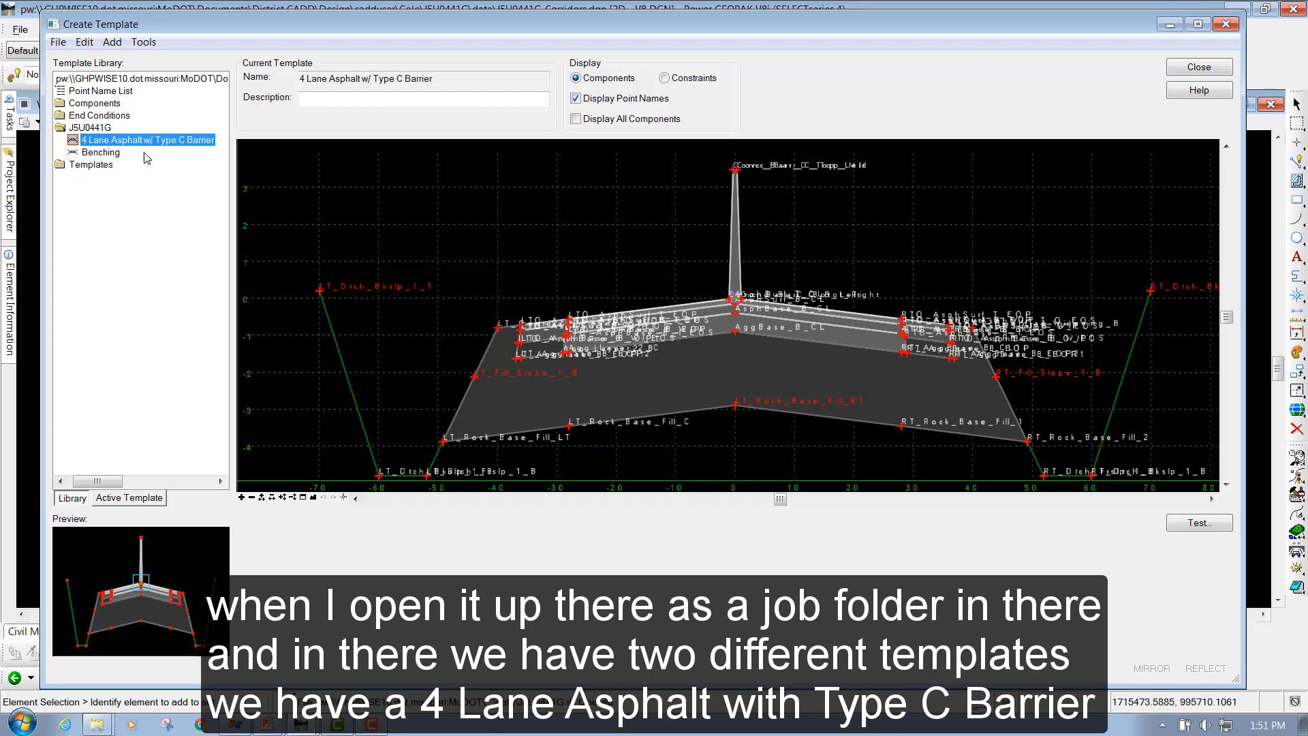
# Preview the Benching and 4 Lane Asphalt w/ Type C Barrier templates, and check the name of the current template.
pyautogui.click(102, 153)
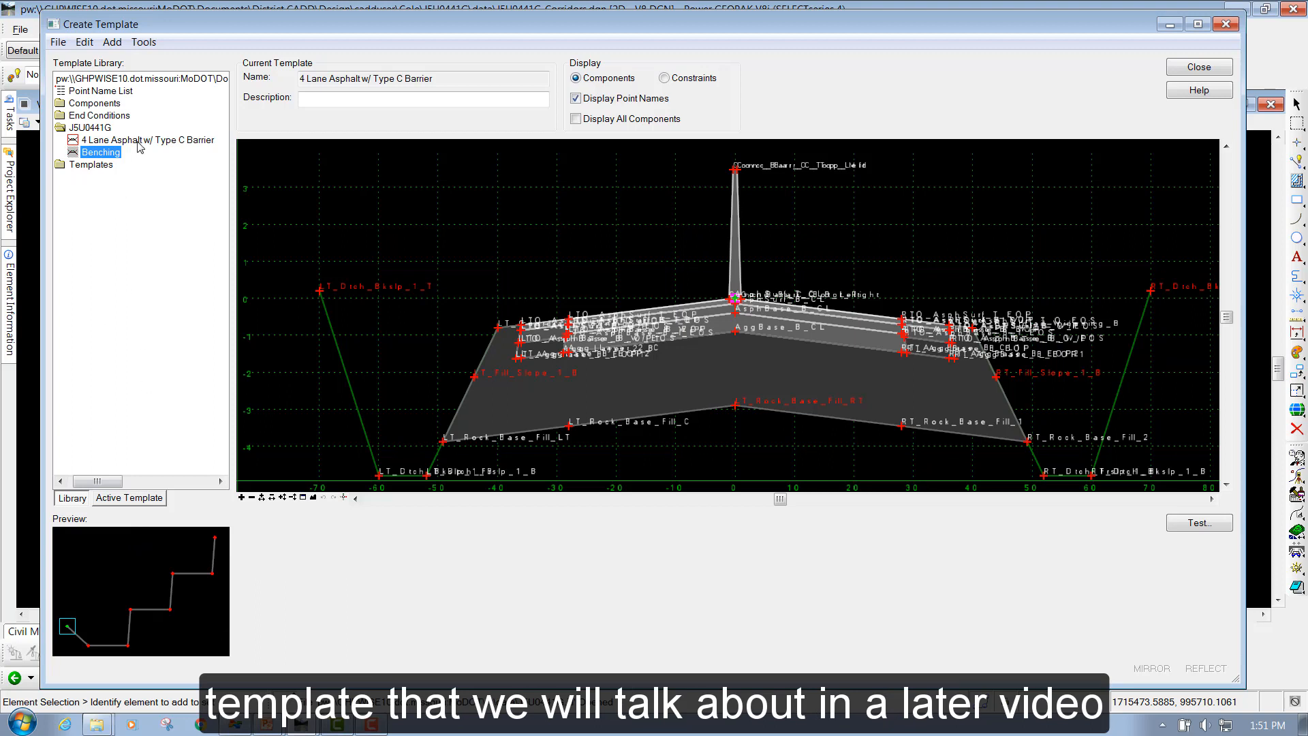
pyautogui.click(129, 141)
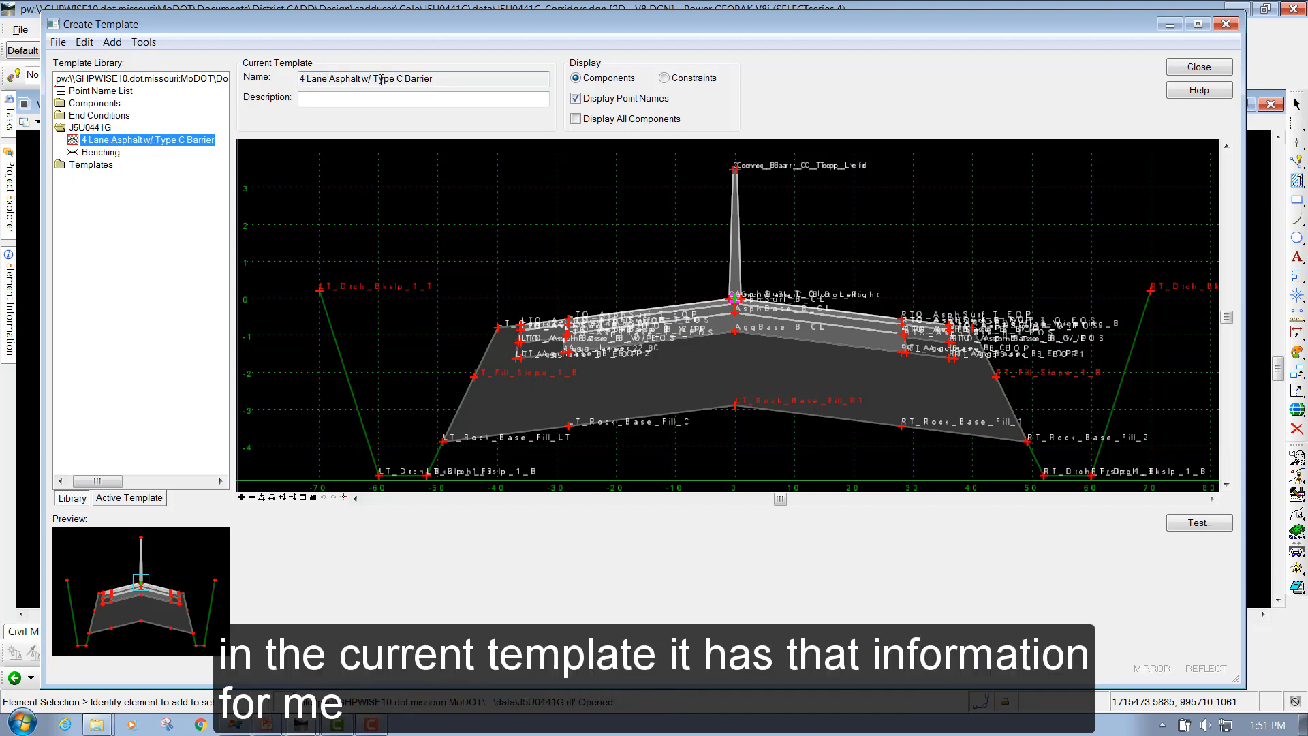
pyautogui.moveTo(444, 81); pyautogui.dragTo(290, 85)
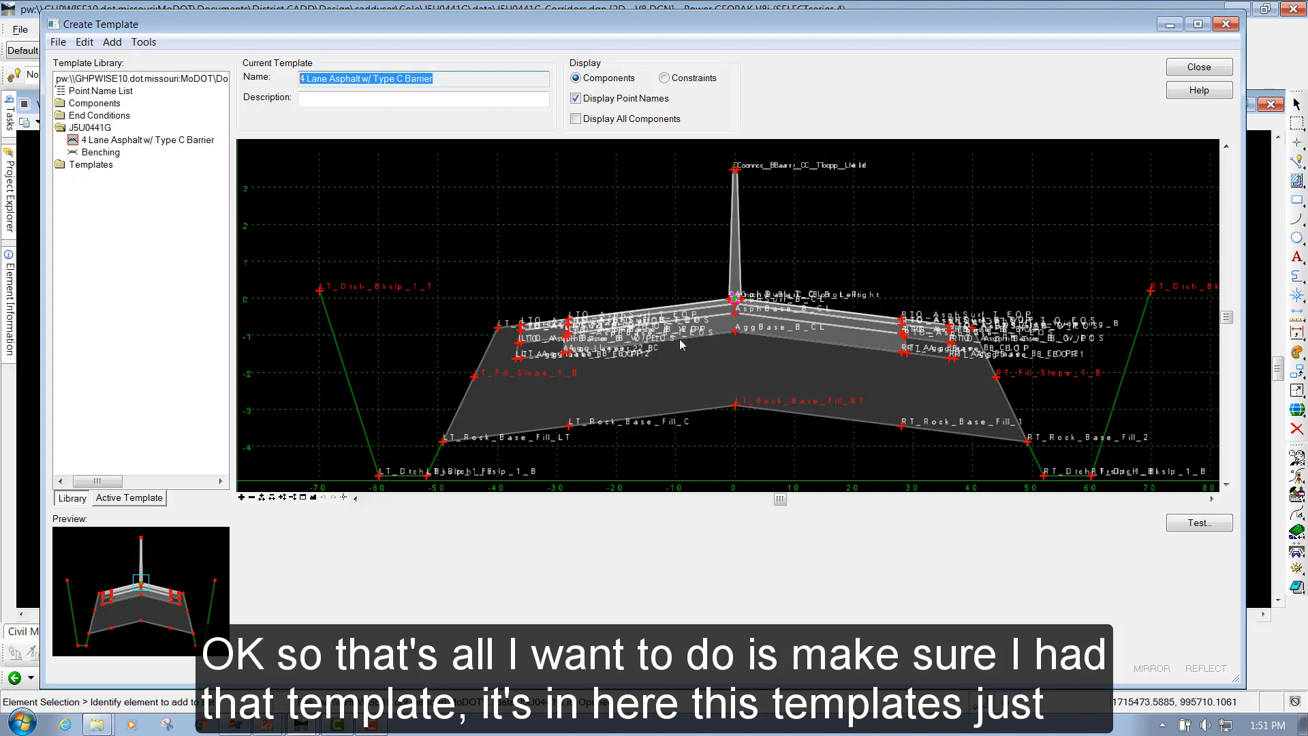
# Hide the point names to examine the 4-lane asphalt template, then close the template editor and return to the Power GEOPAK drawing.
pyautogui.scroll(-1, 644, 259)
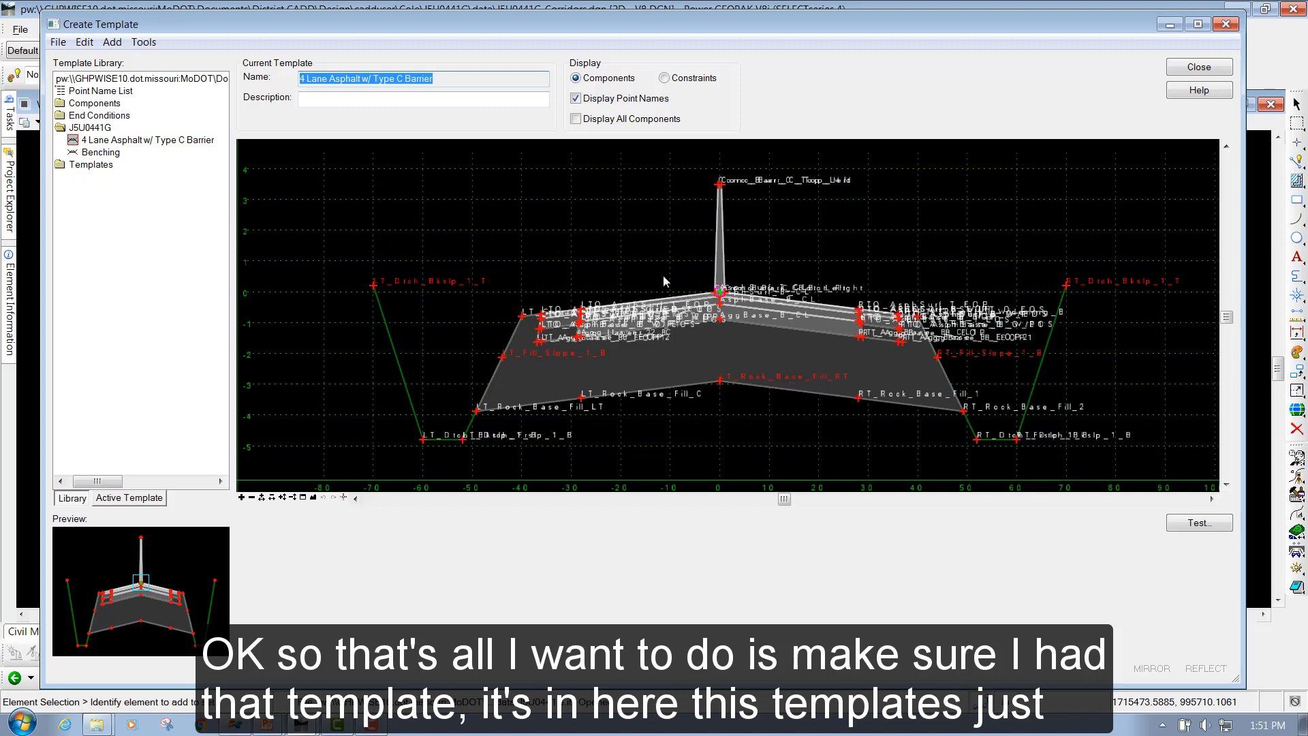
pyautogui.click(576, 99)
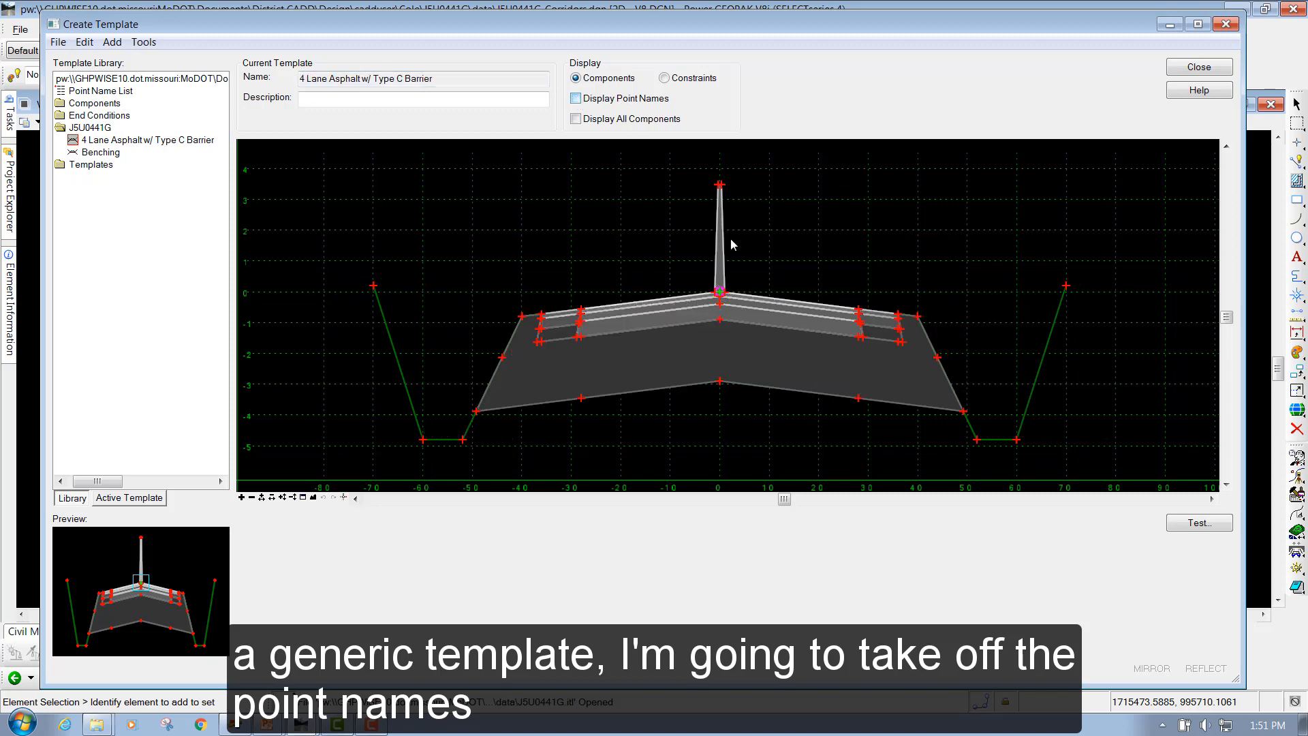
pyautogui.moveTo(615, 311)
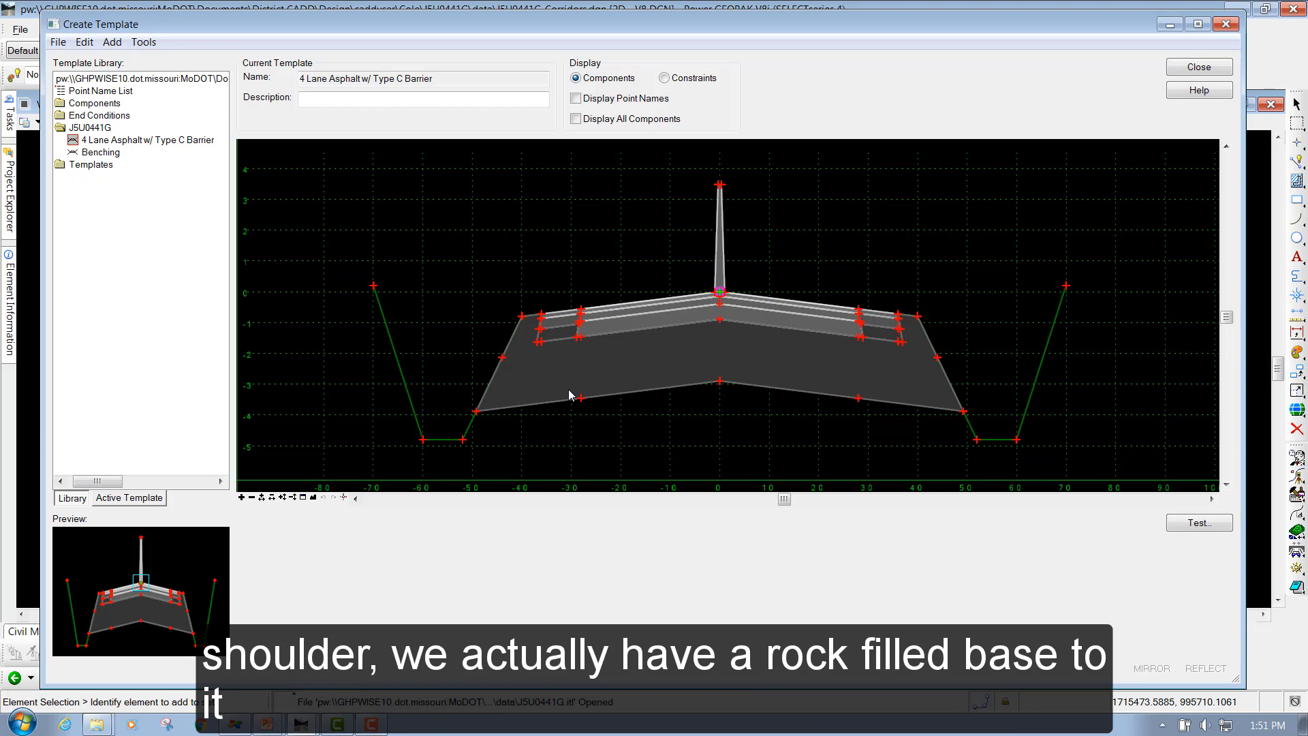
pyautogui.moveTo(563, 395)
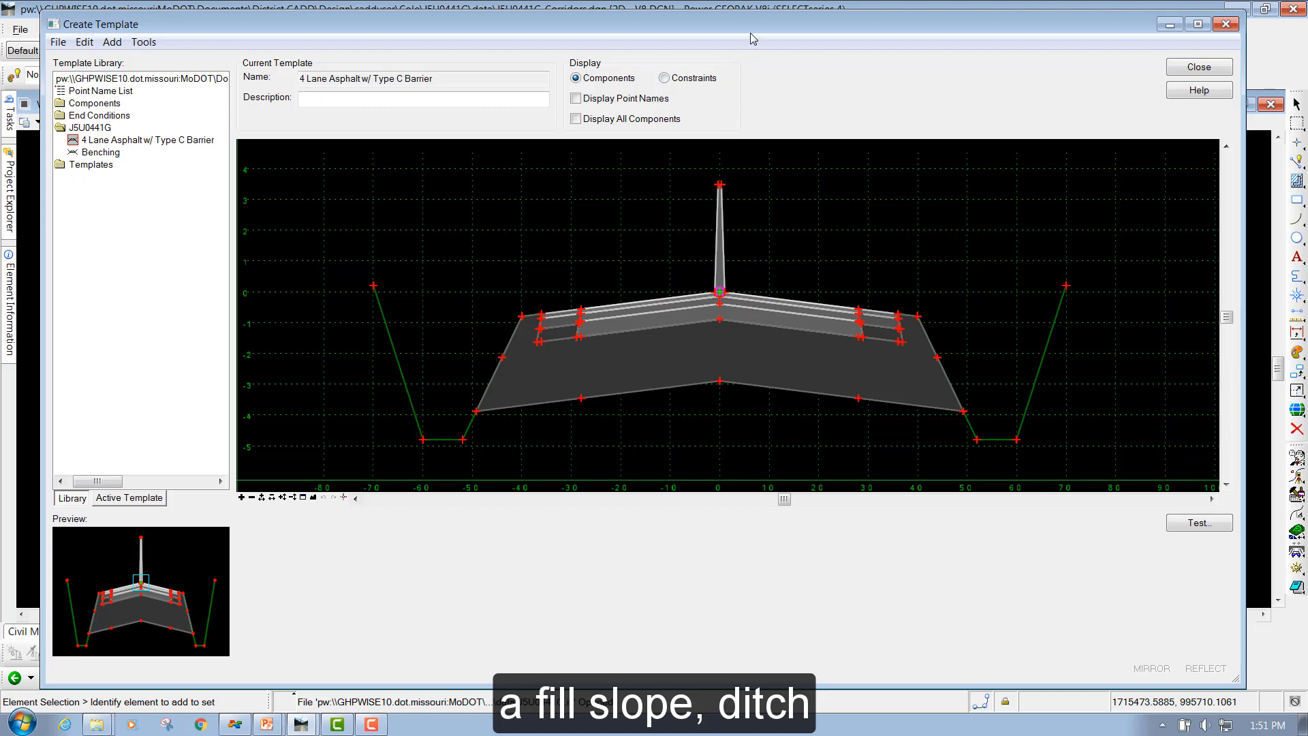
pyautogui.scroll(-1, 788, 223)
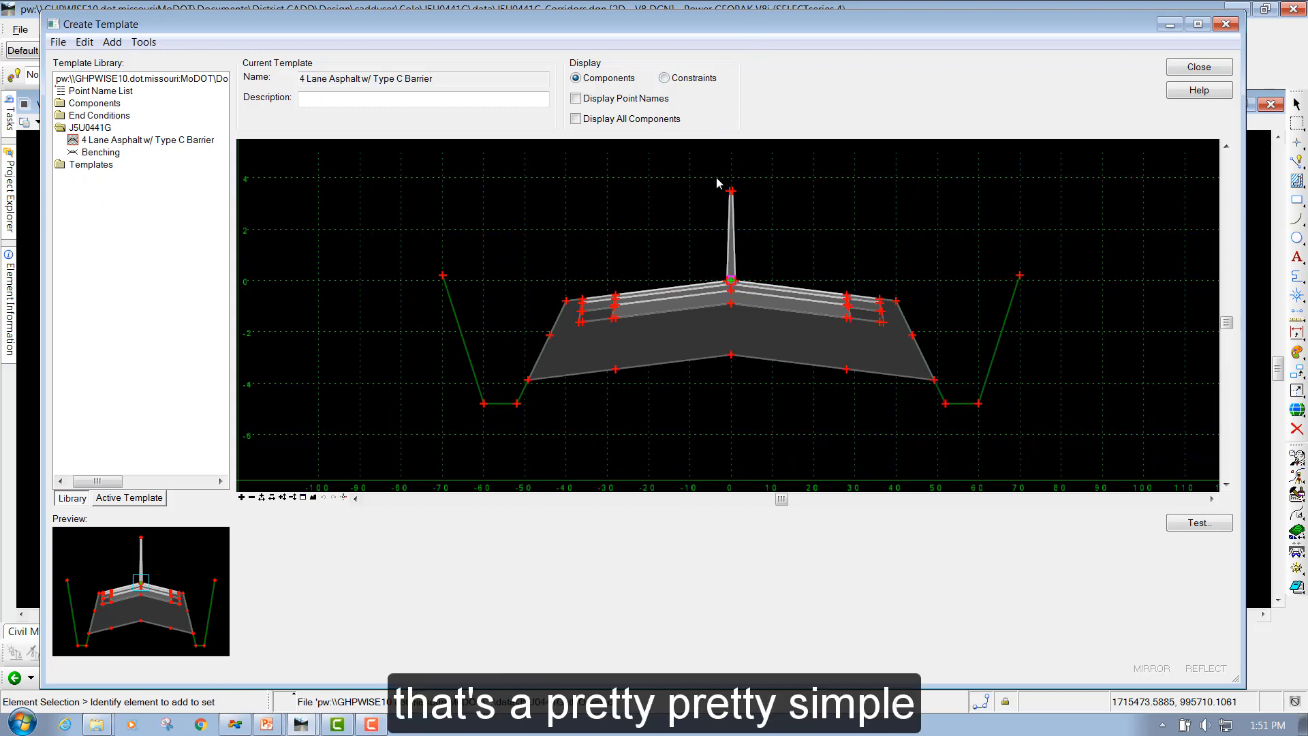
pyautogui.click(1187, 71)
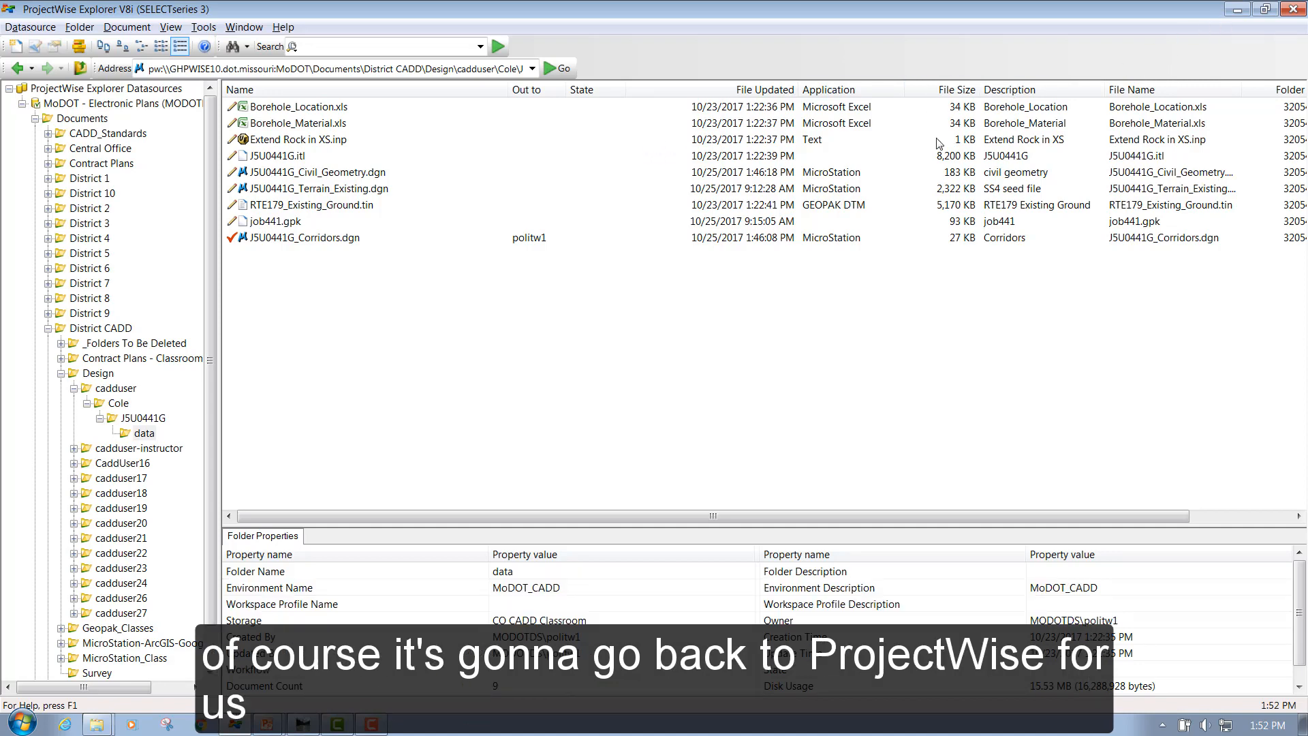
pyautogui.hotkey('alt', 'Tab')
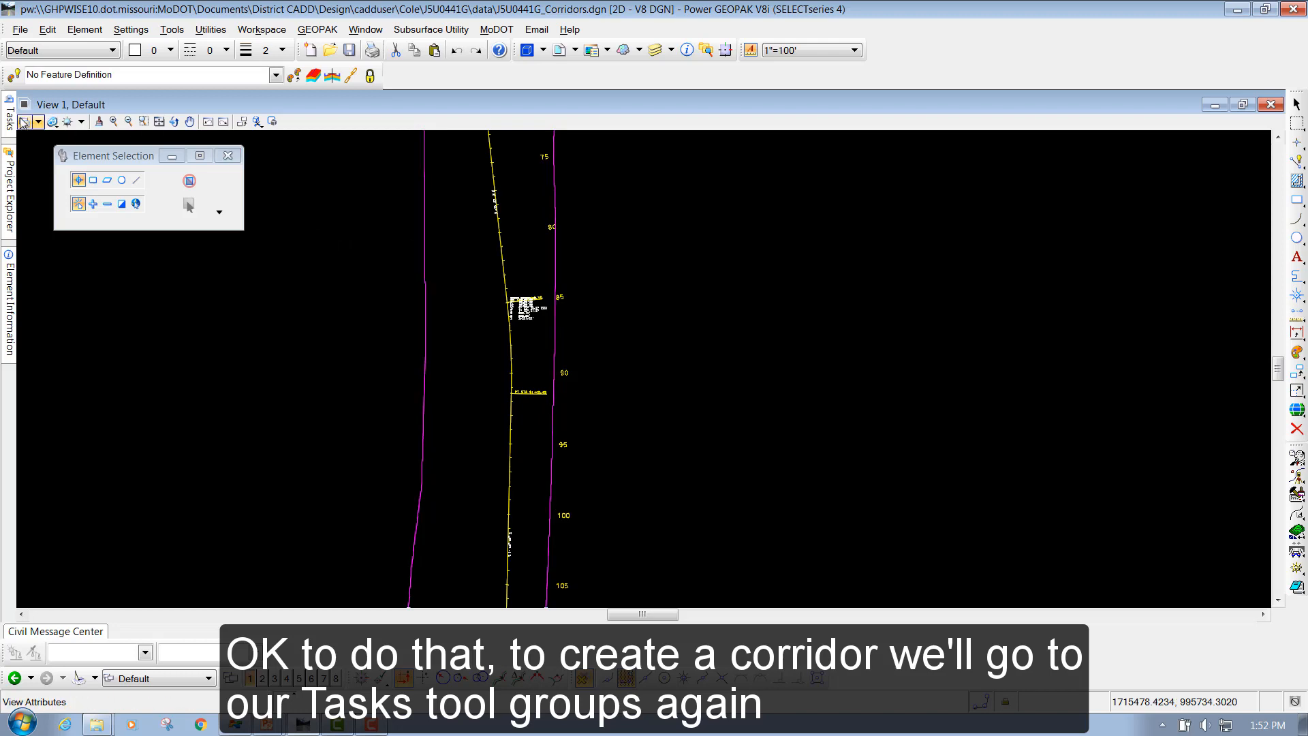
# Create corridor RTE179 along the yellow centerline alignment, using its active profile and the preliminary design stage.
pyautogui.moveTo(12, 117)
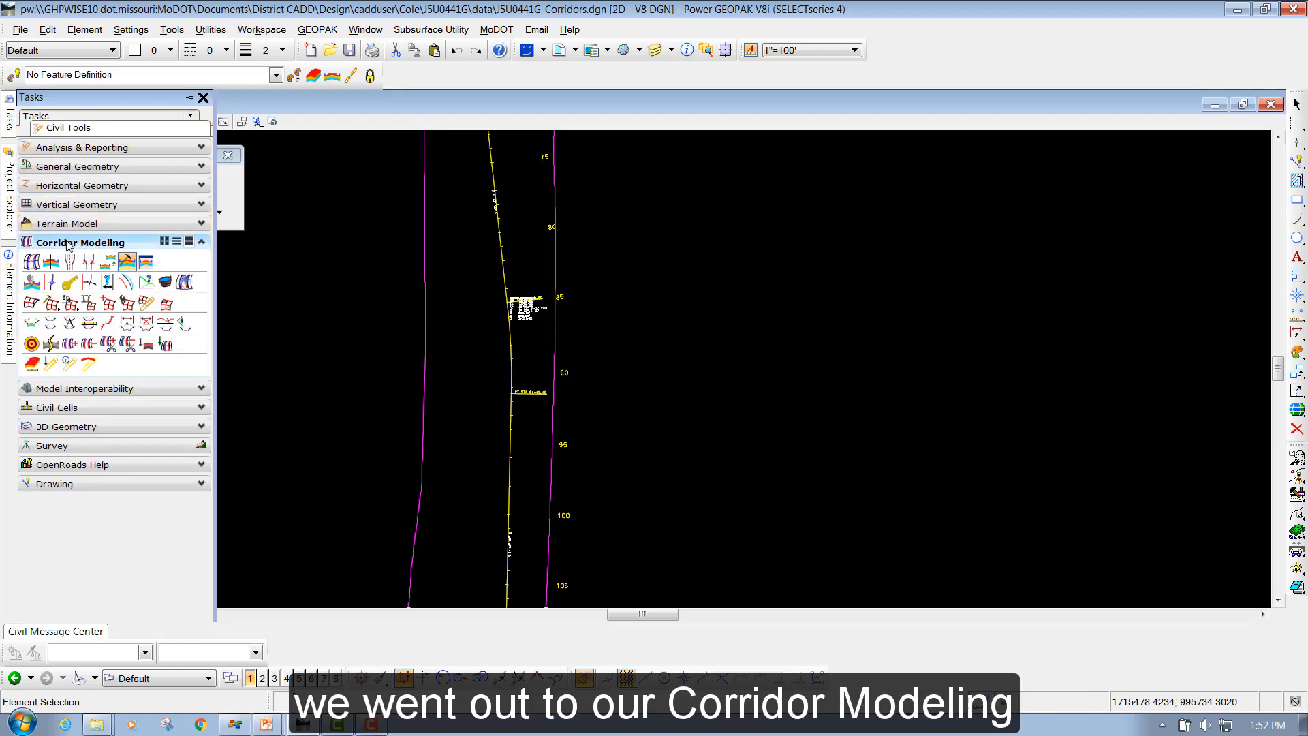
pyautogui.click(32, 265)
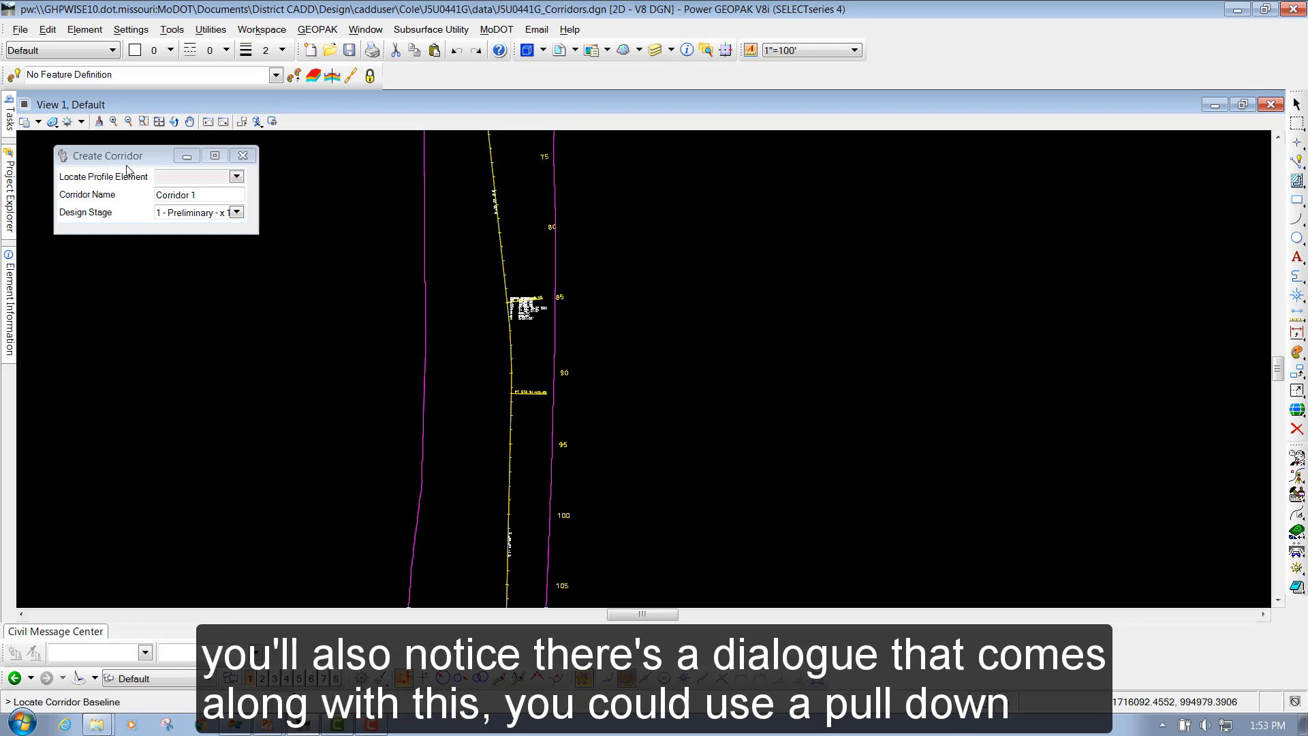
pyautogui.moveTo(123, 160); pyautogui.dragTo(181, 187)
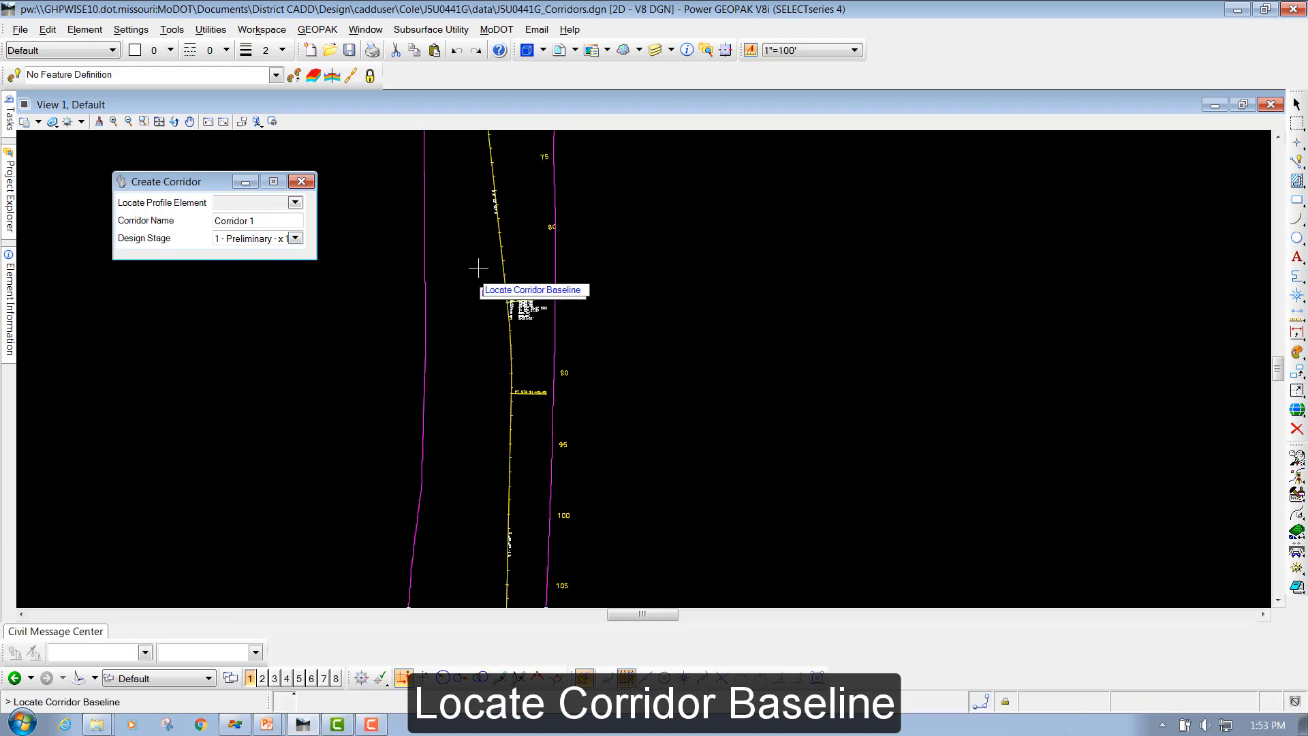
pyautogui.click(503, 251)
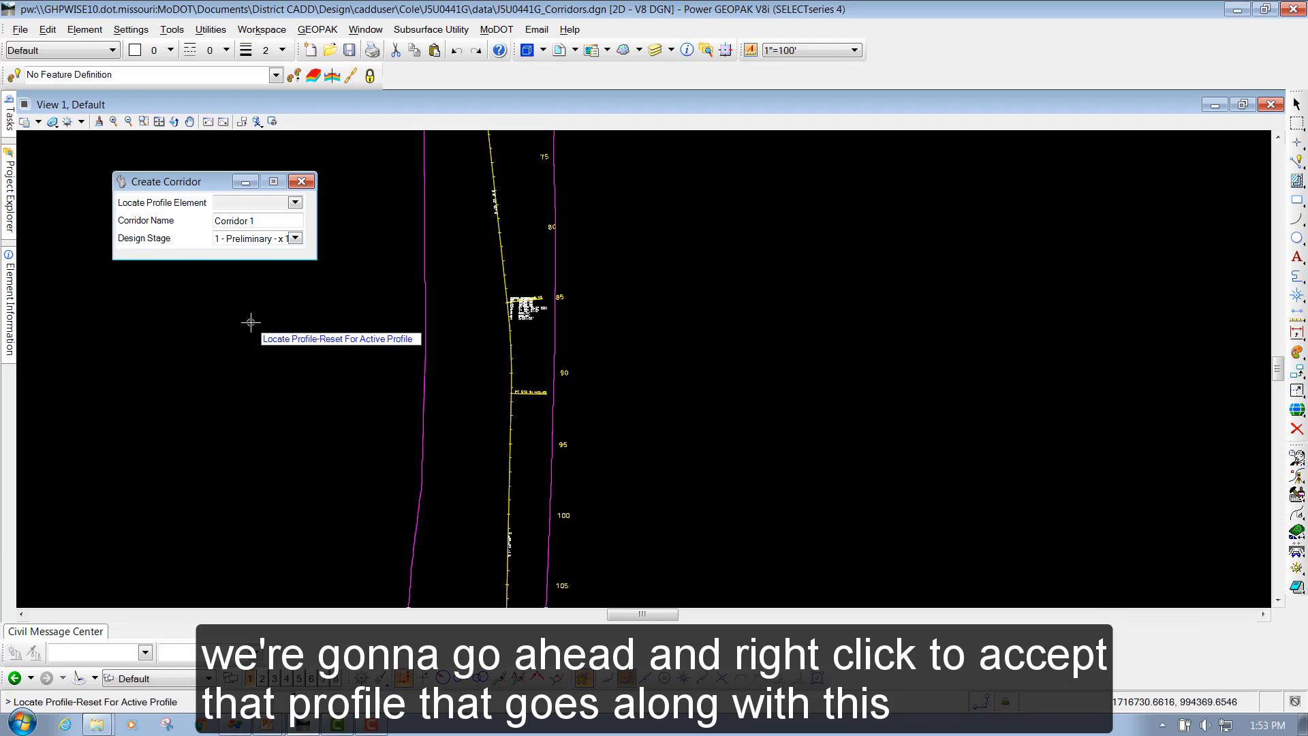
pyautogui.rightClick(250, 322)
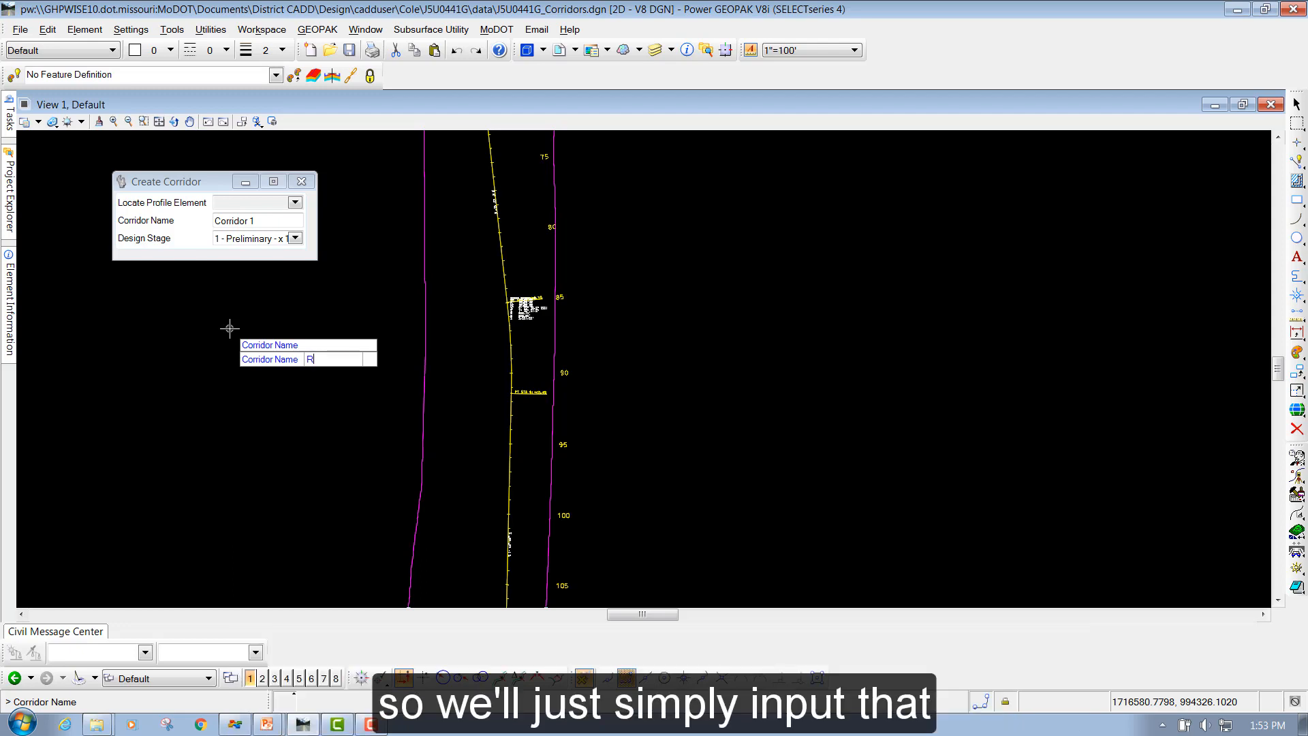
pyautogui.write('RTE17')
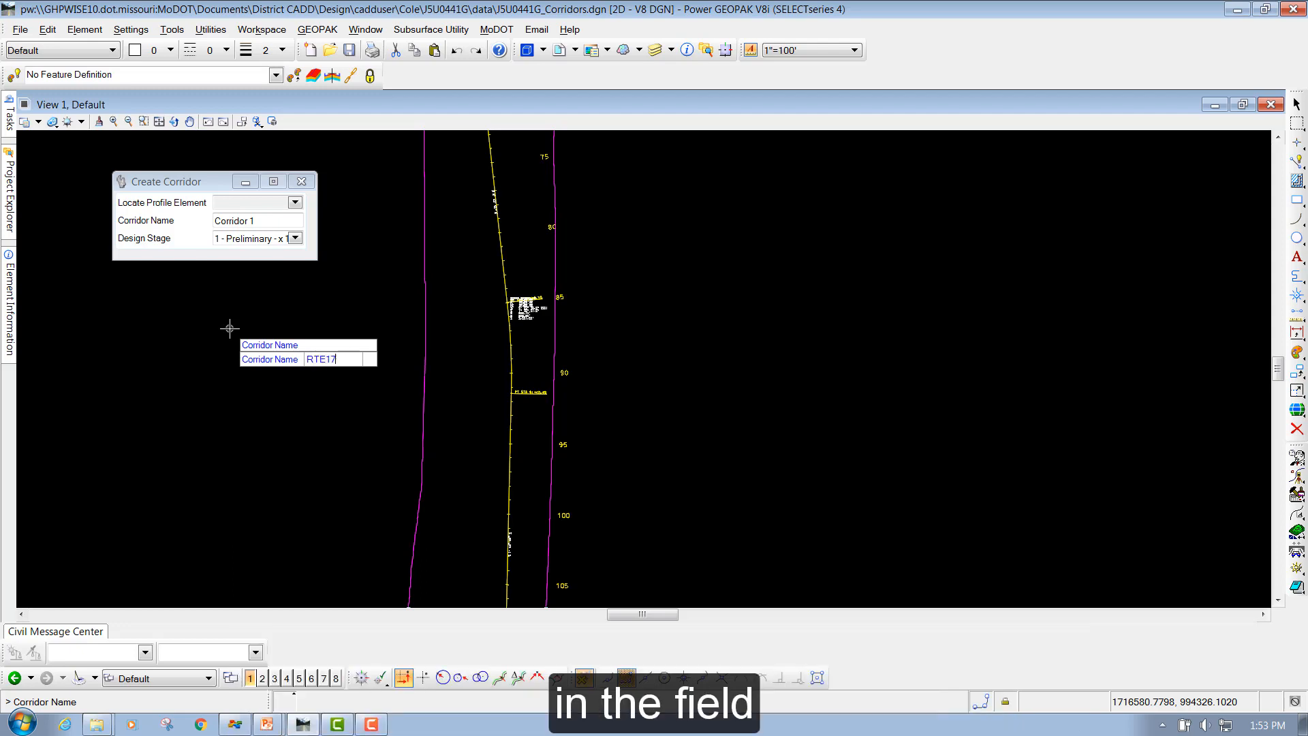
pyautogui.write('9')
pyautogui.press('Return')
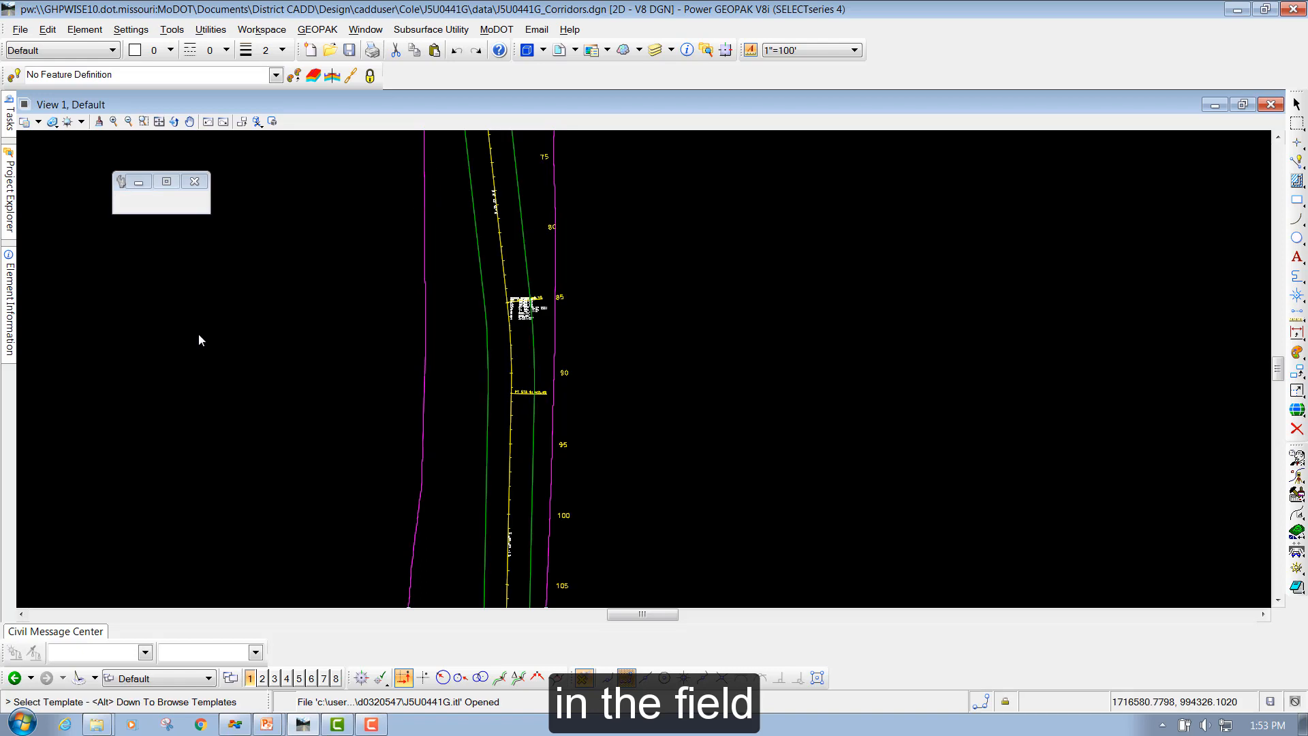
# Choose the 4 Lane Asphalt w/ Type C Barrier template from the library's J5U0441G folder for the template drop.
pyautogui.moveTo(272, 185); pyautogui.dragTo(243, 172)
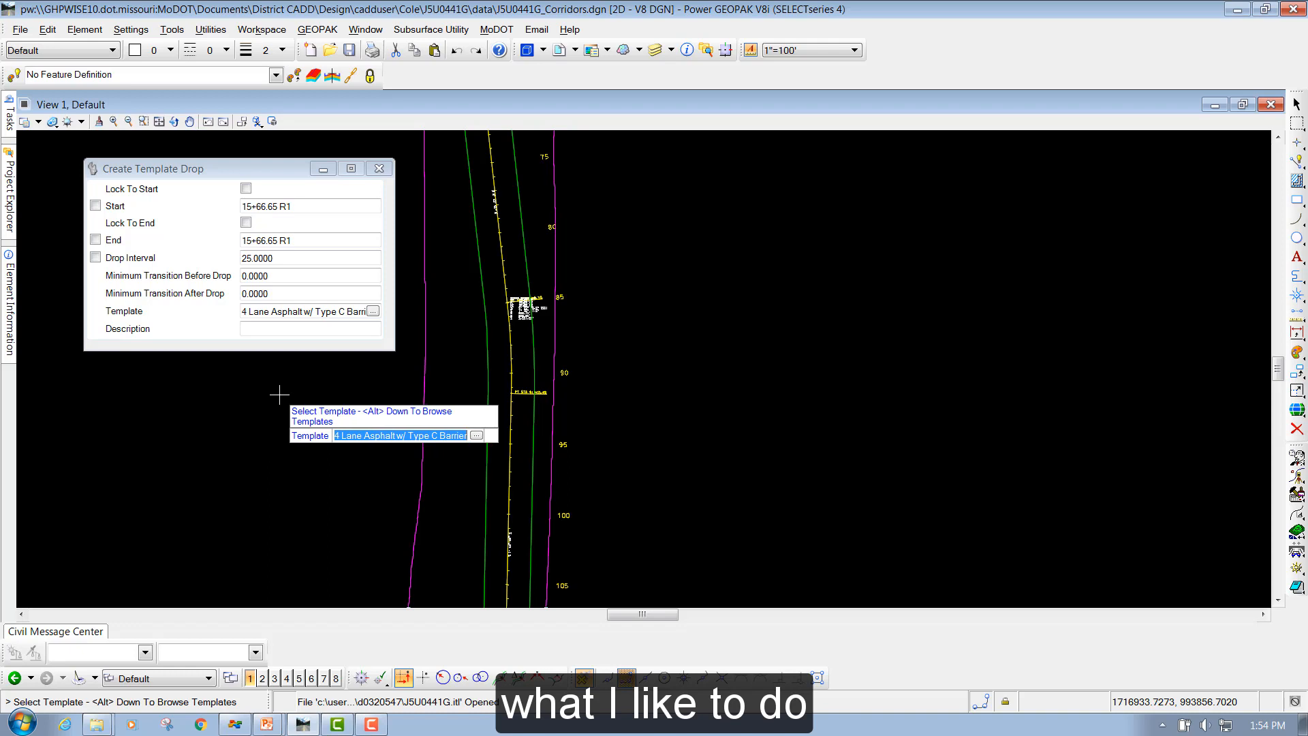
pyautogui.click(377, 314)
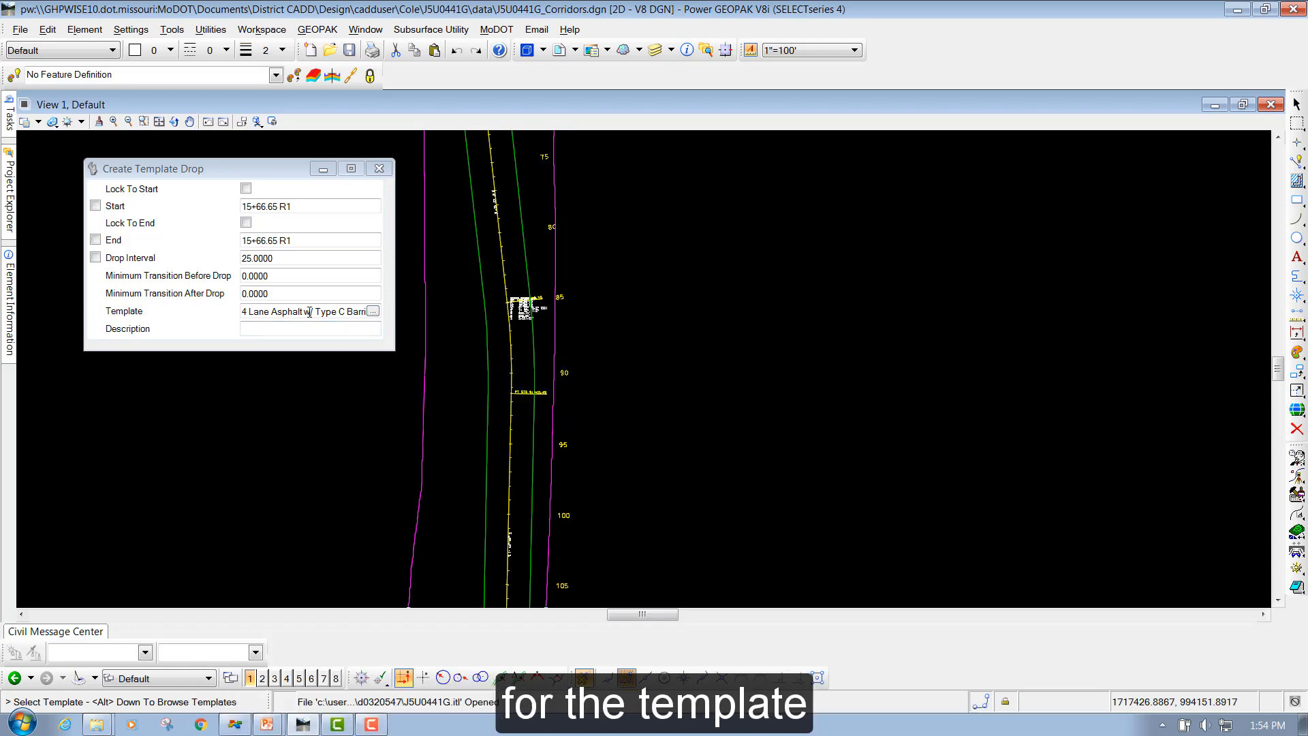
pyautogui.click(374, 313)
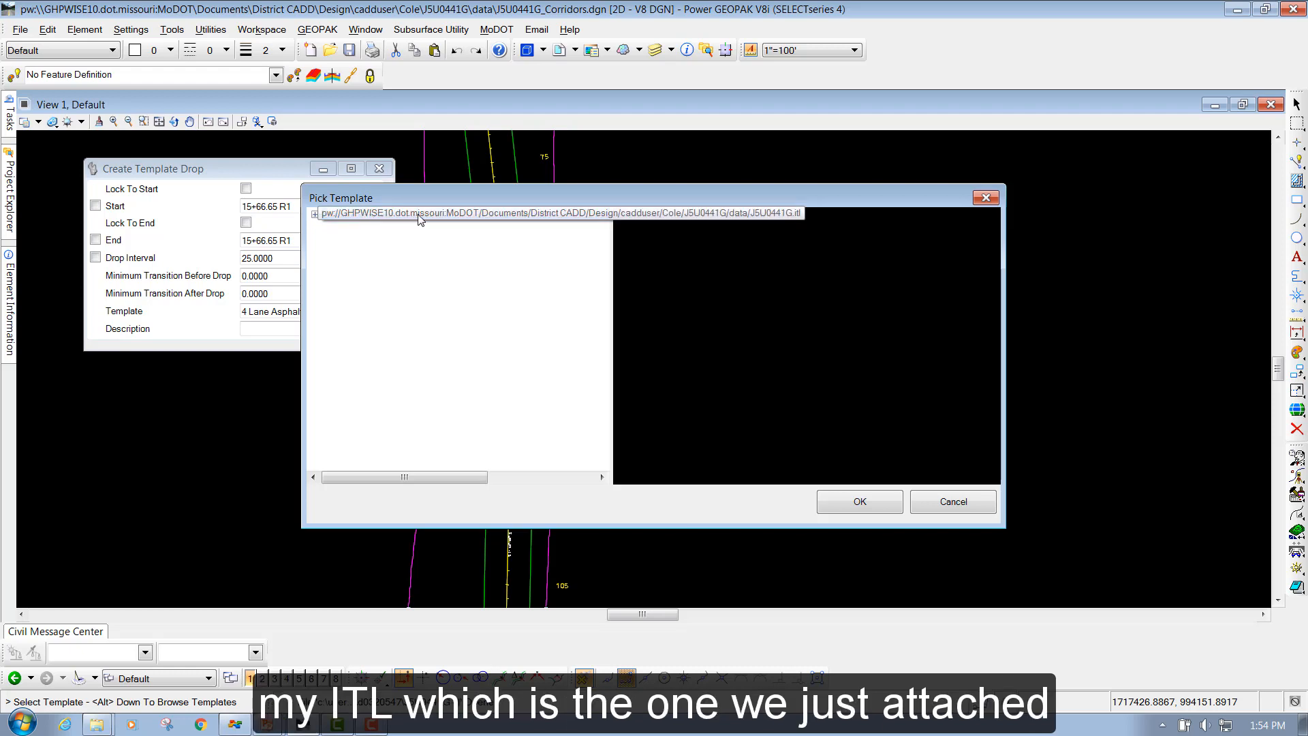
pyautogui.click(327, 219)
pyautogui.click(315, 214)
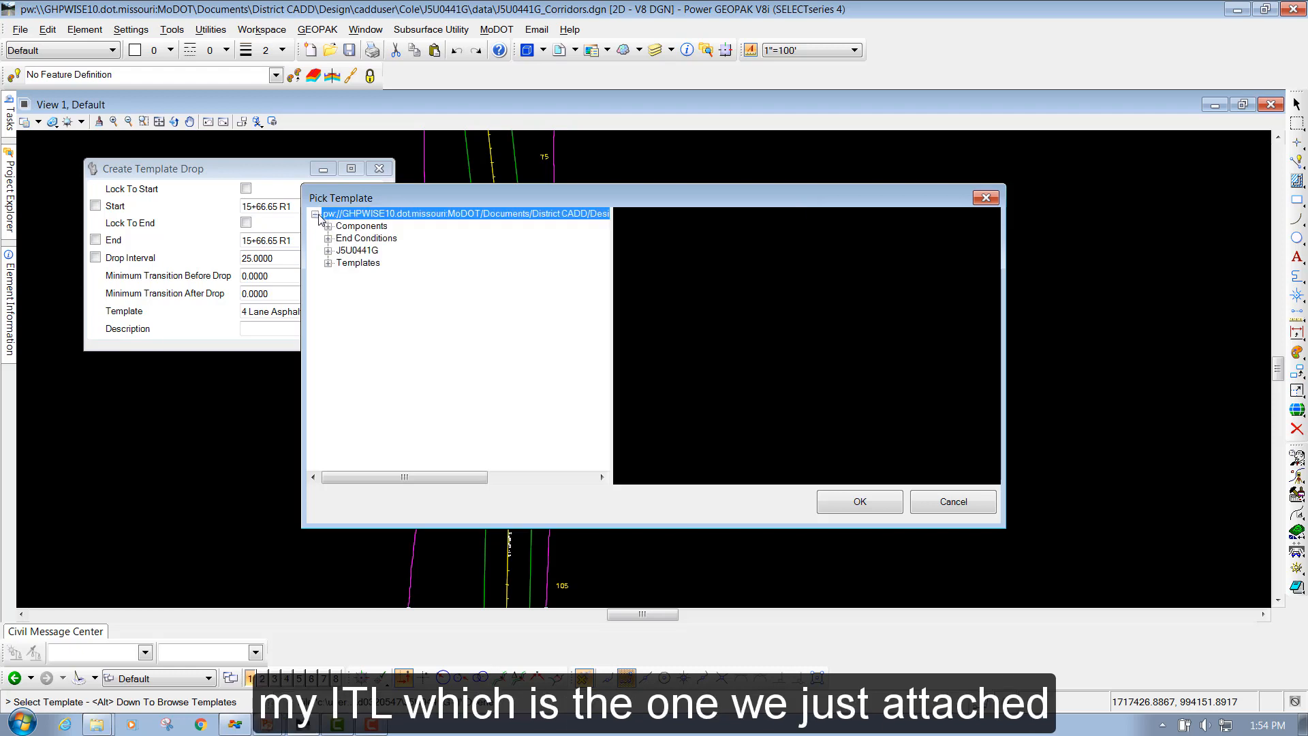
pyautogui.click(328, 250)
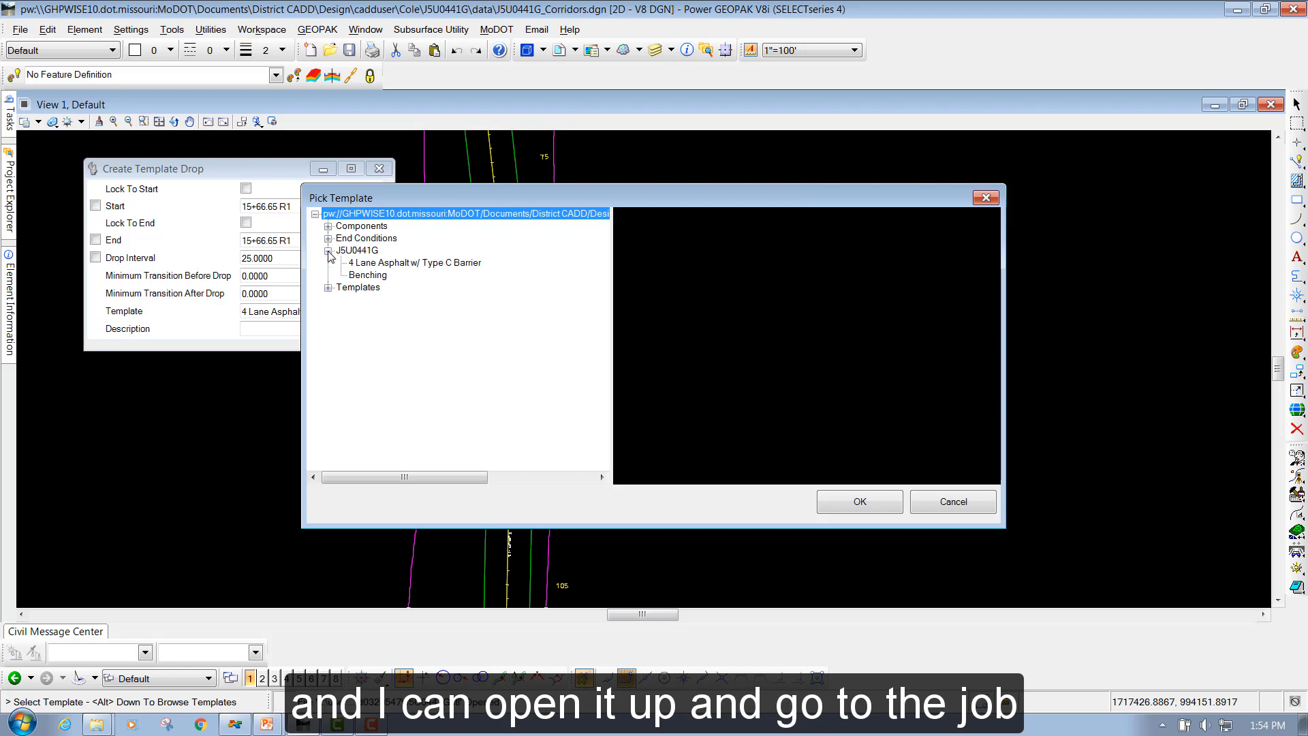
pyautogui.click(375, 262)
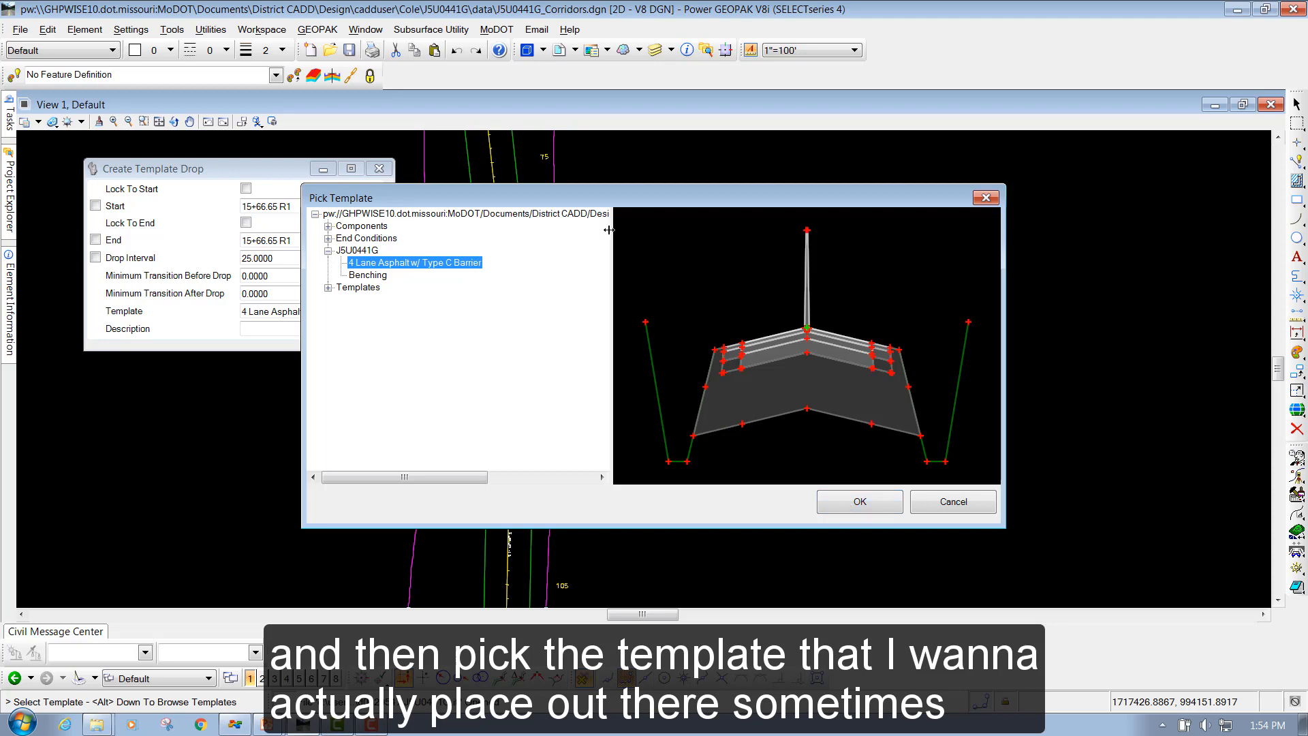
pyautogui.moveTo(592, 199); pyautogui.dragTo(664, 260)
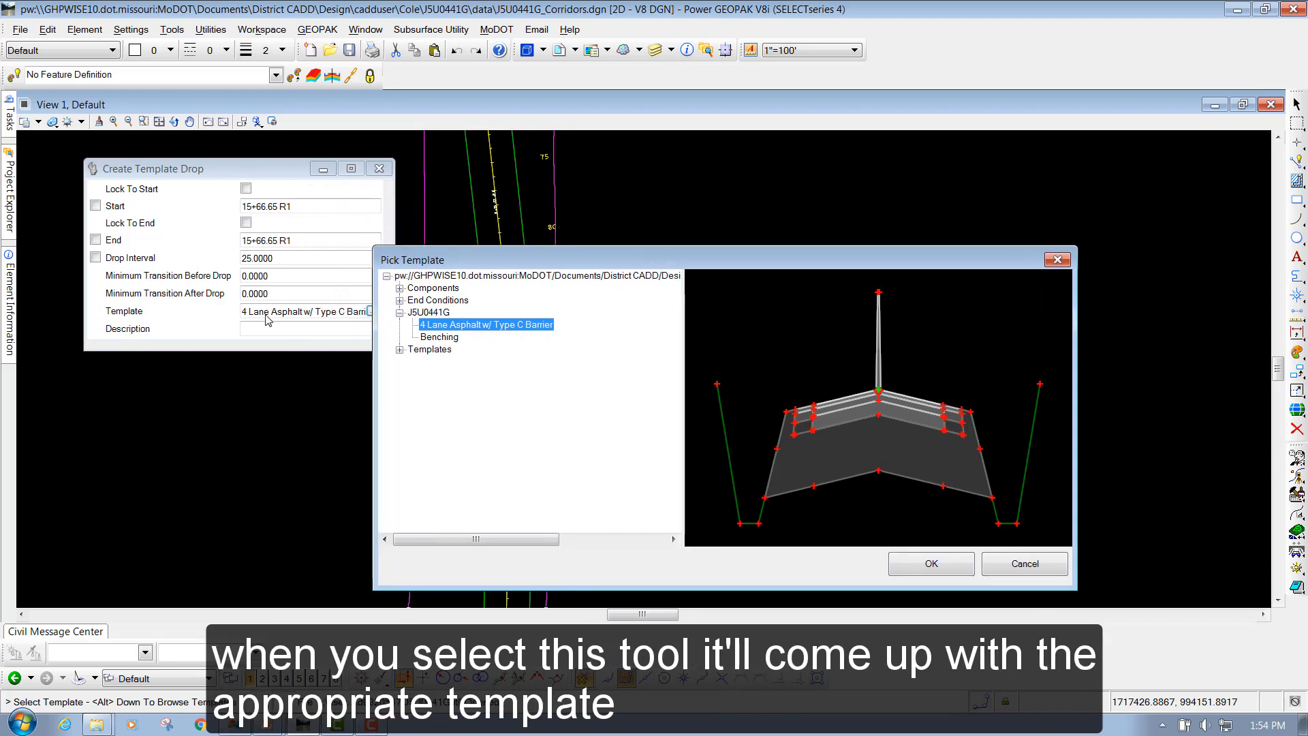
pyautogui.moveTo(628, 262); pyautogui.dragTo(699, 244)
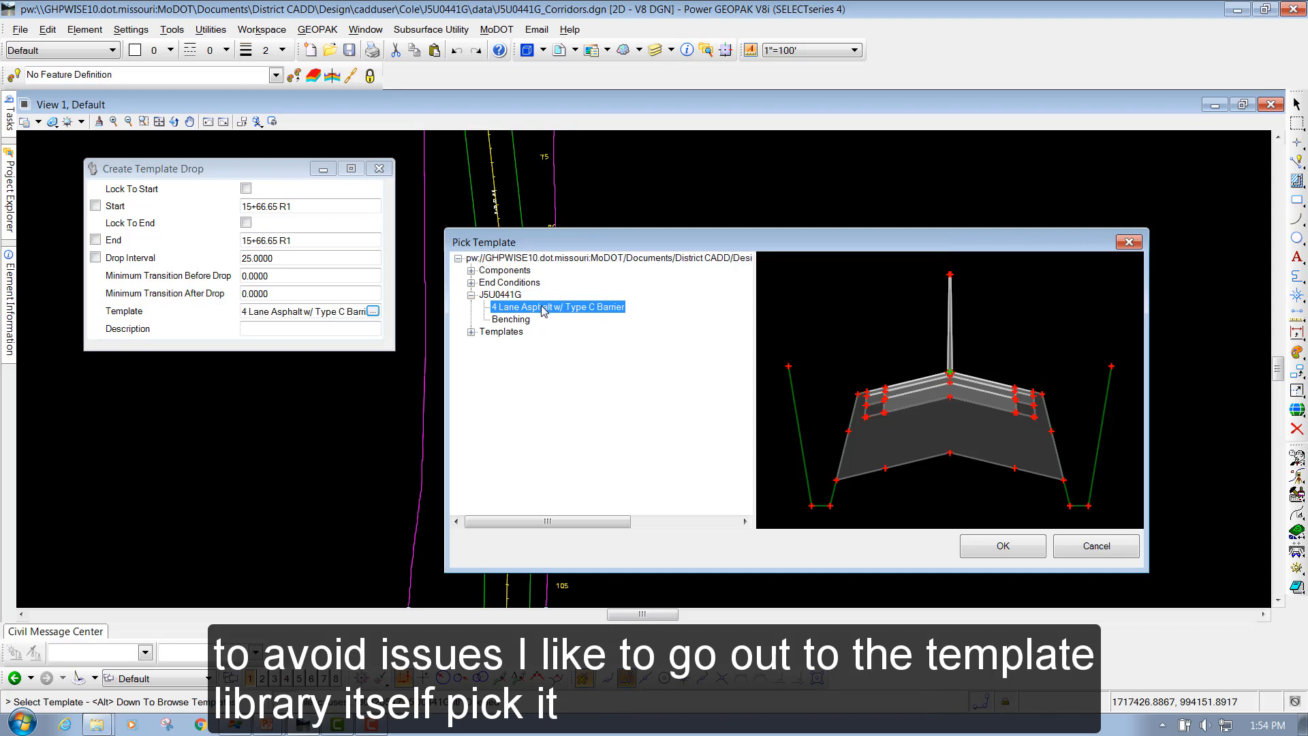
pyautogui.click(983, 545)
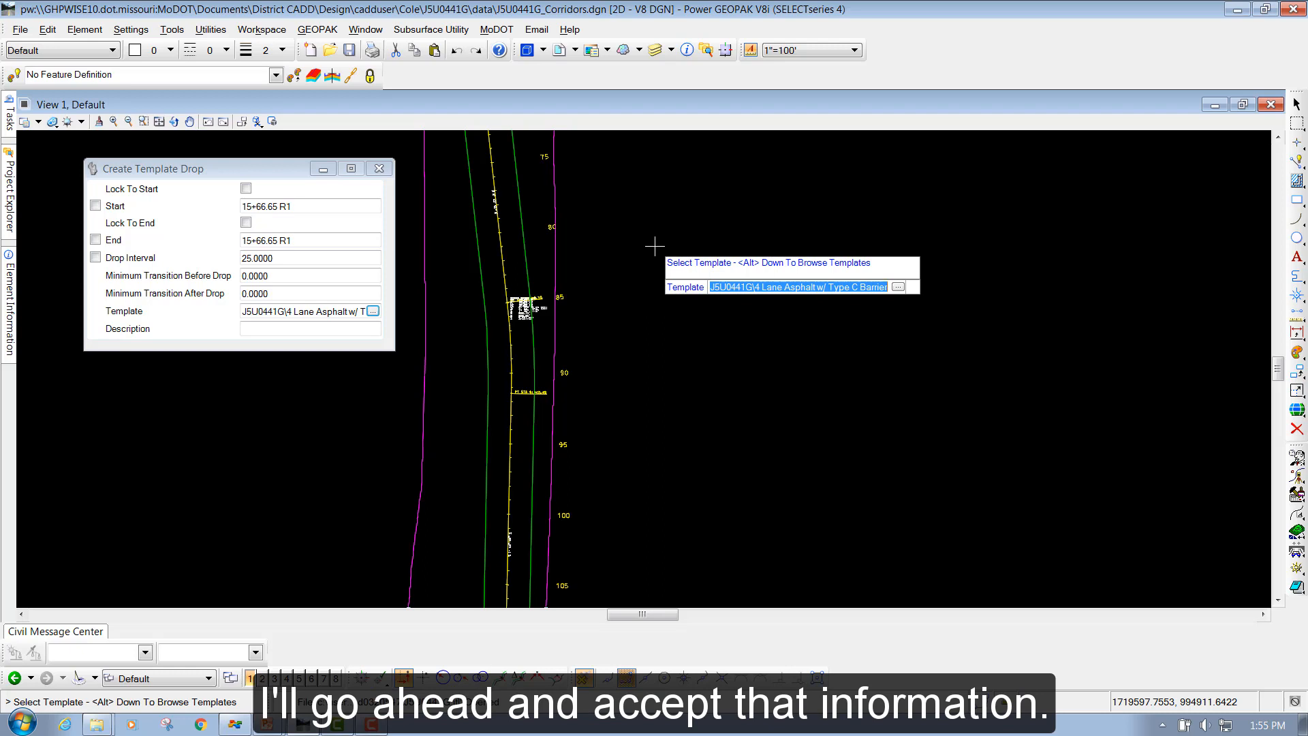
pyautogui.click(655, 246)
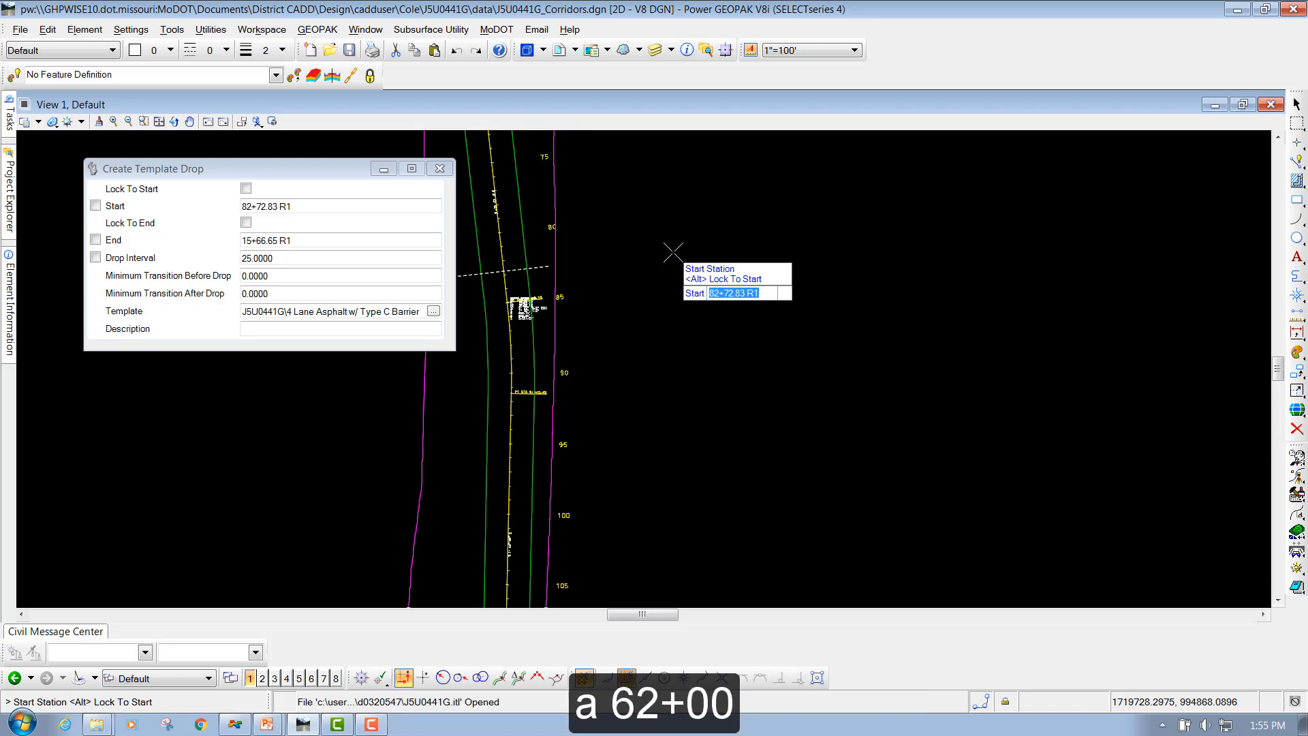
# Lock the template drop's start station at 62+00, check its location on the alignment, and accept it.
pyautogui.write('62+00')
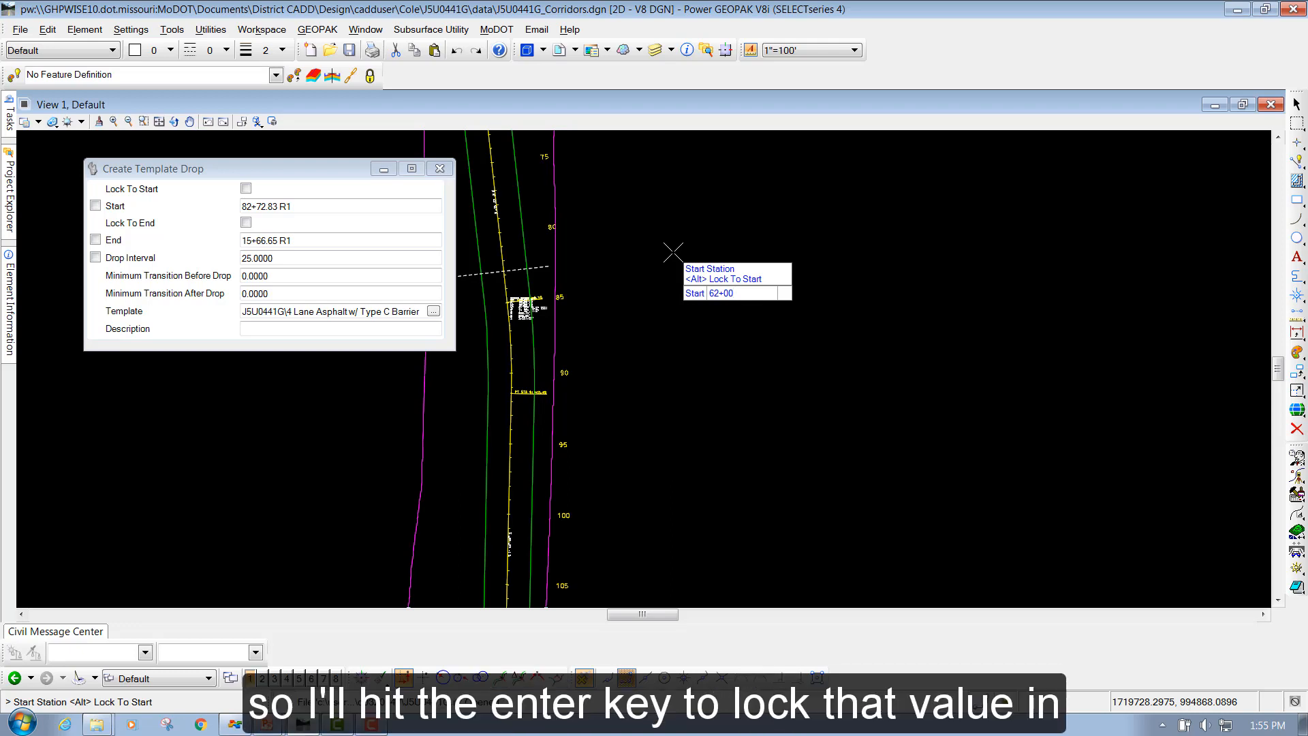
pyautogui.press('Return')
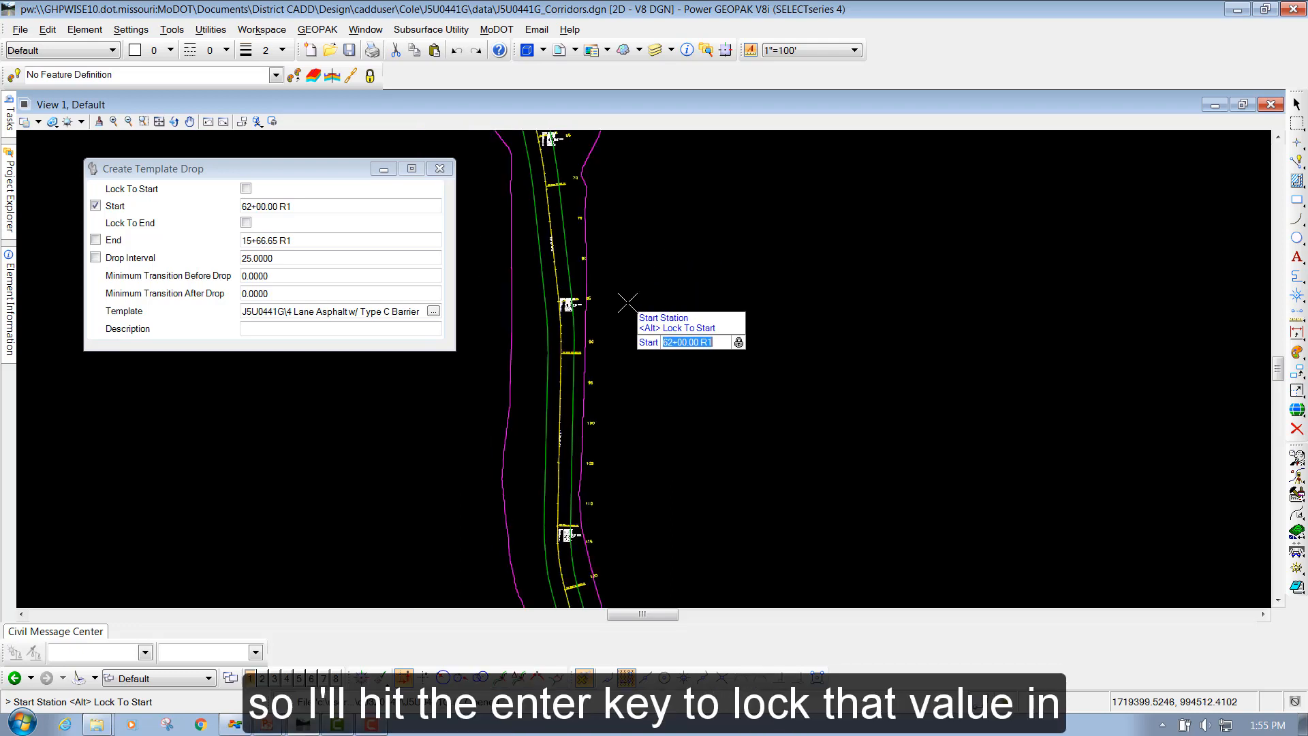
pyautogui.scroll(-1, 628, 302)
pyautogui.scroll(1, 606, 193)
pyautogui.scroll(1, 595, 206)
pyautogui.scroll(-1, 594, 206)
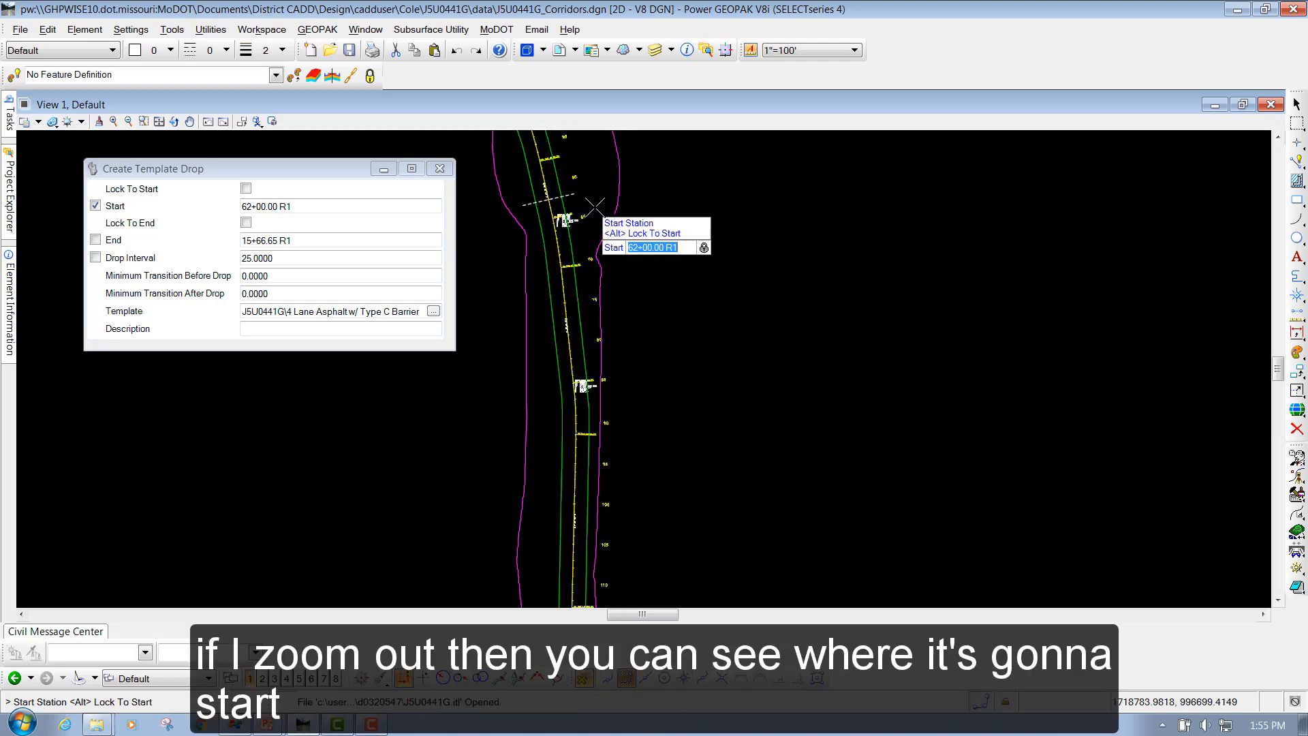
pyautogui.click(648, 249)
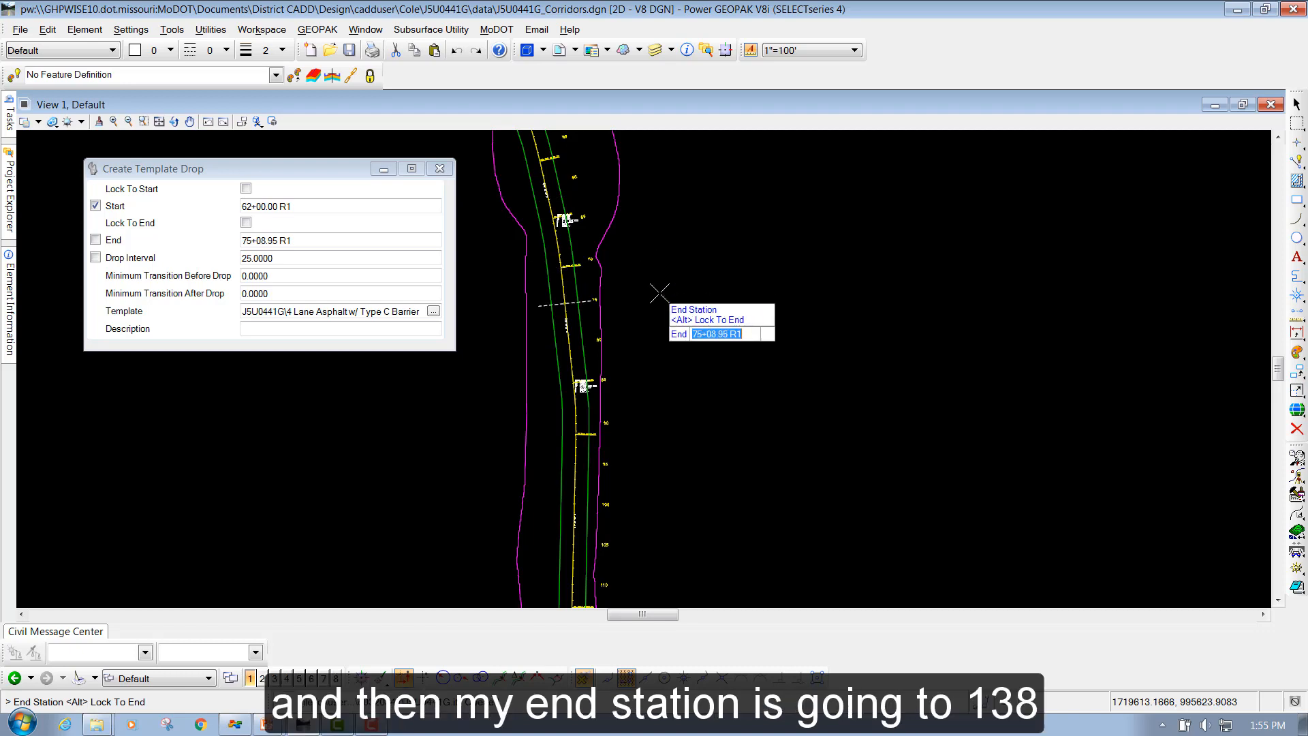
# Lock the template drop's end station at 138+00, check its location on the alignment, and accept it.
pyautogui.write('138+00')
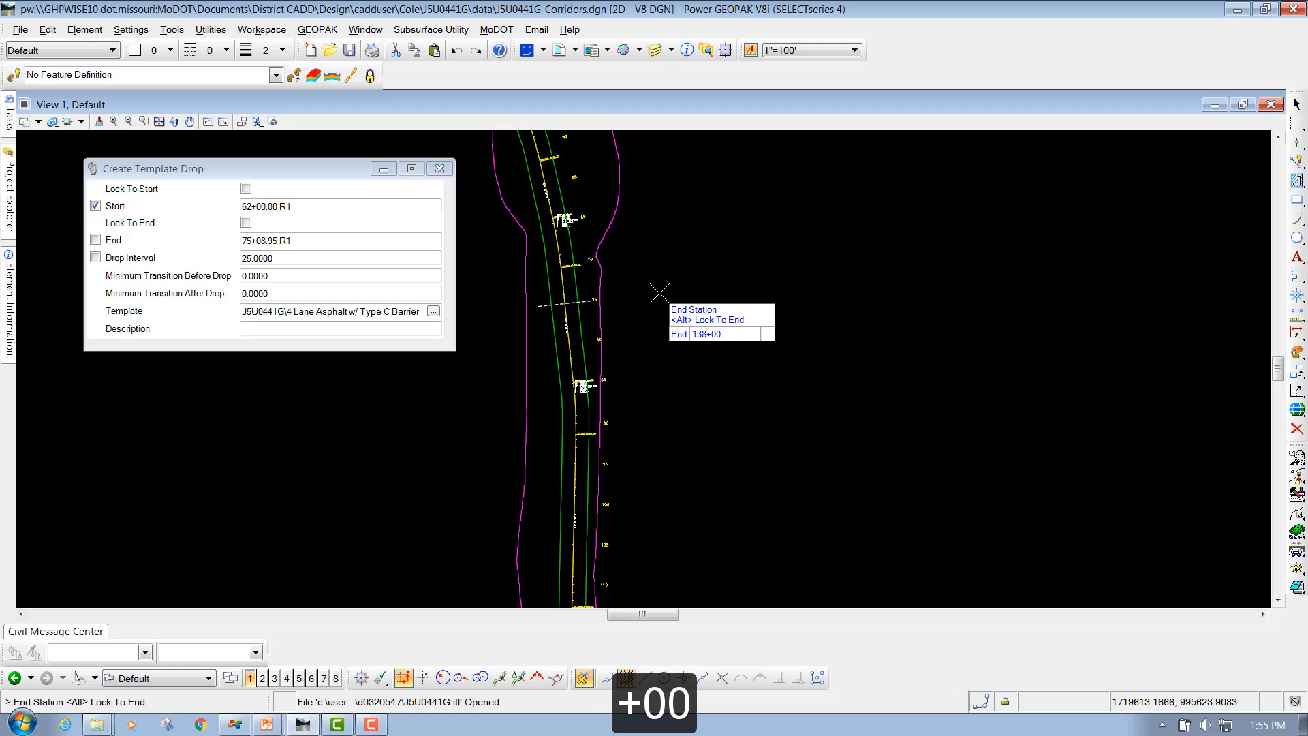
pyautogui.press('Return')
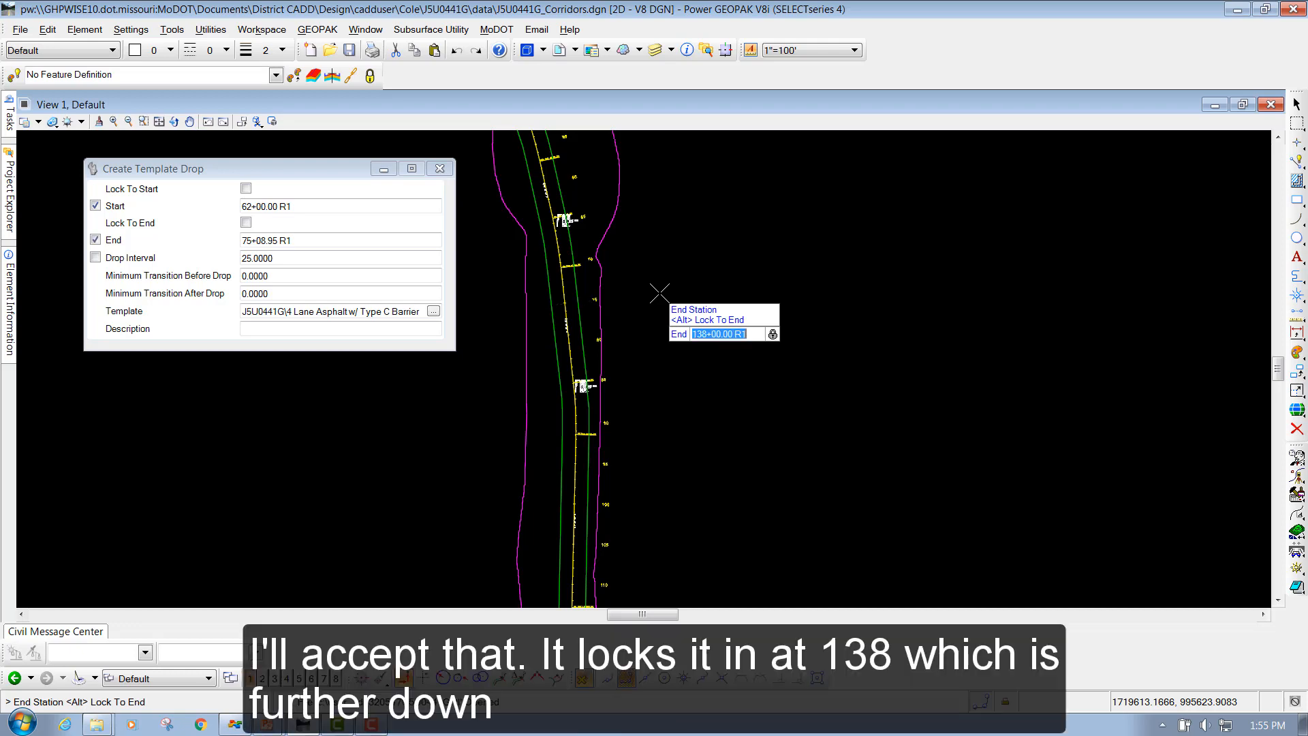
pyautogui.scroll(-2, 670, 279)
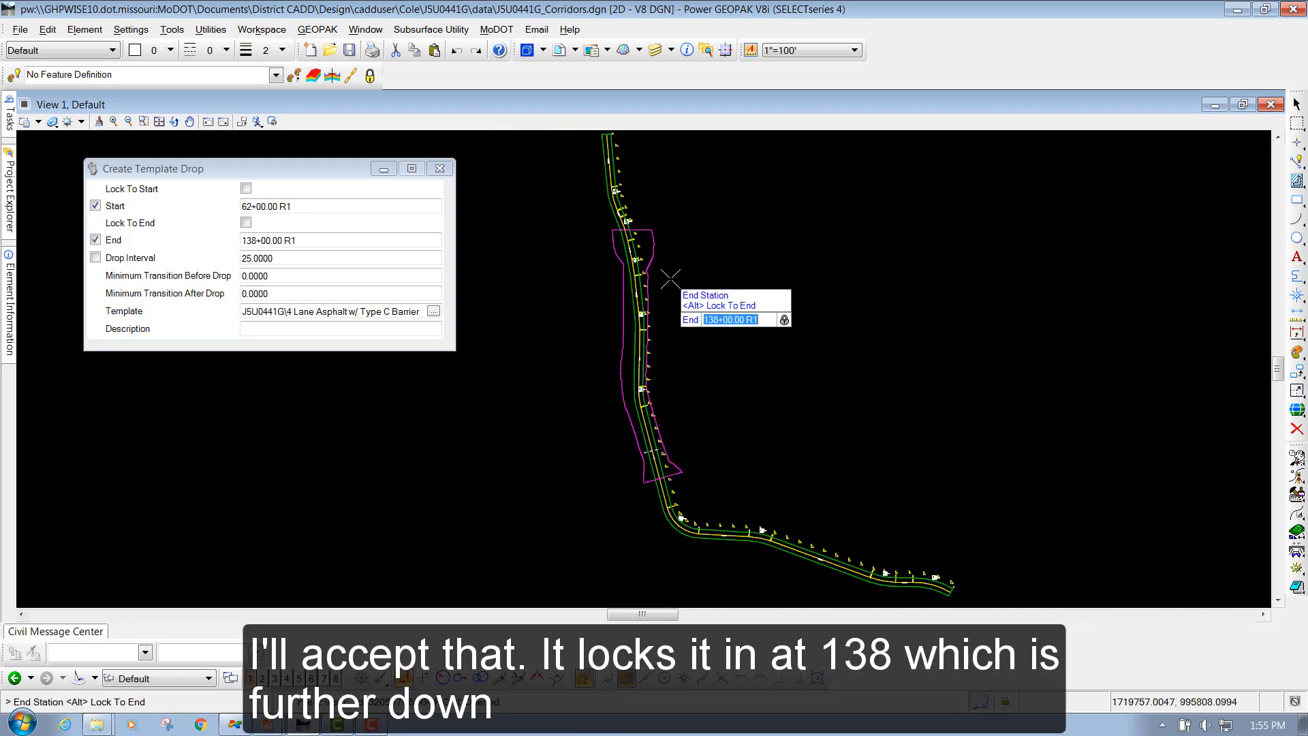
pyautogui.scroll(2, 685, 449)
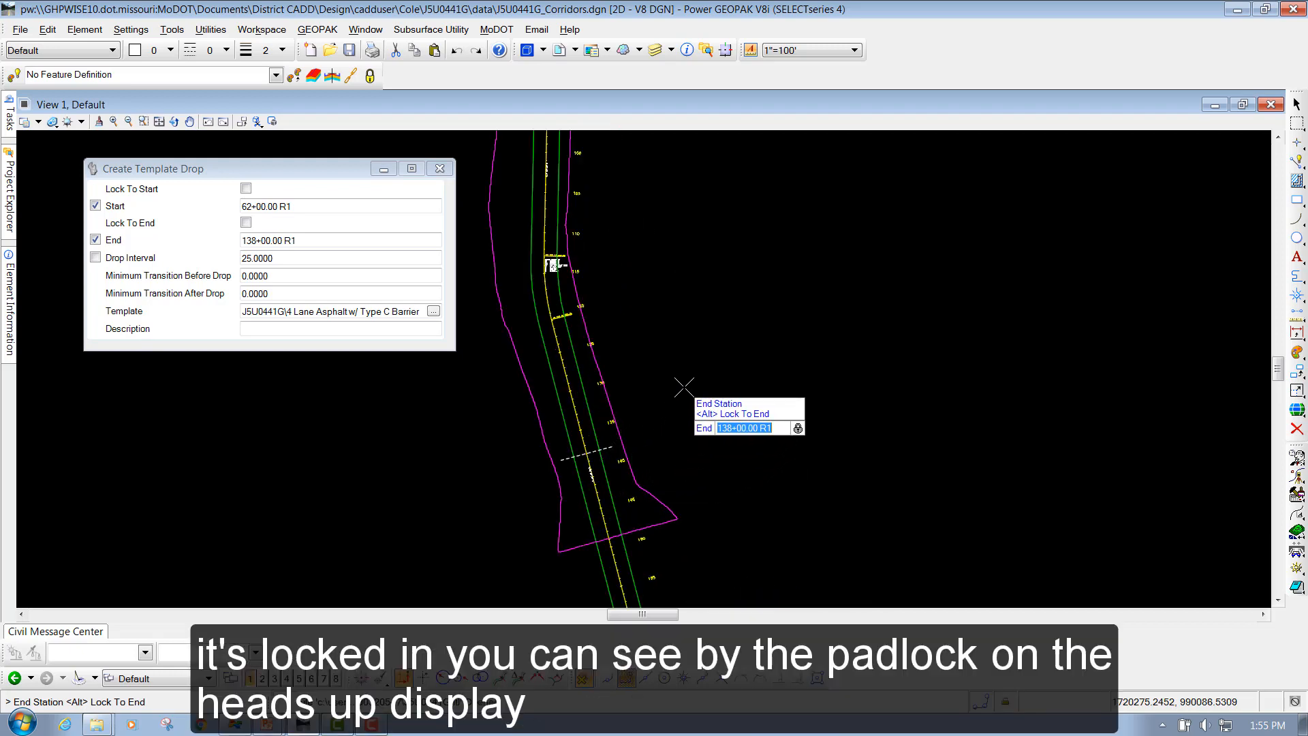
pyautogui.click(660, 334)
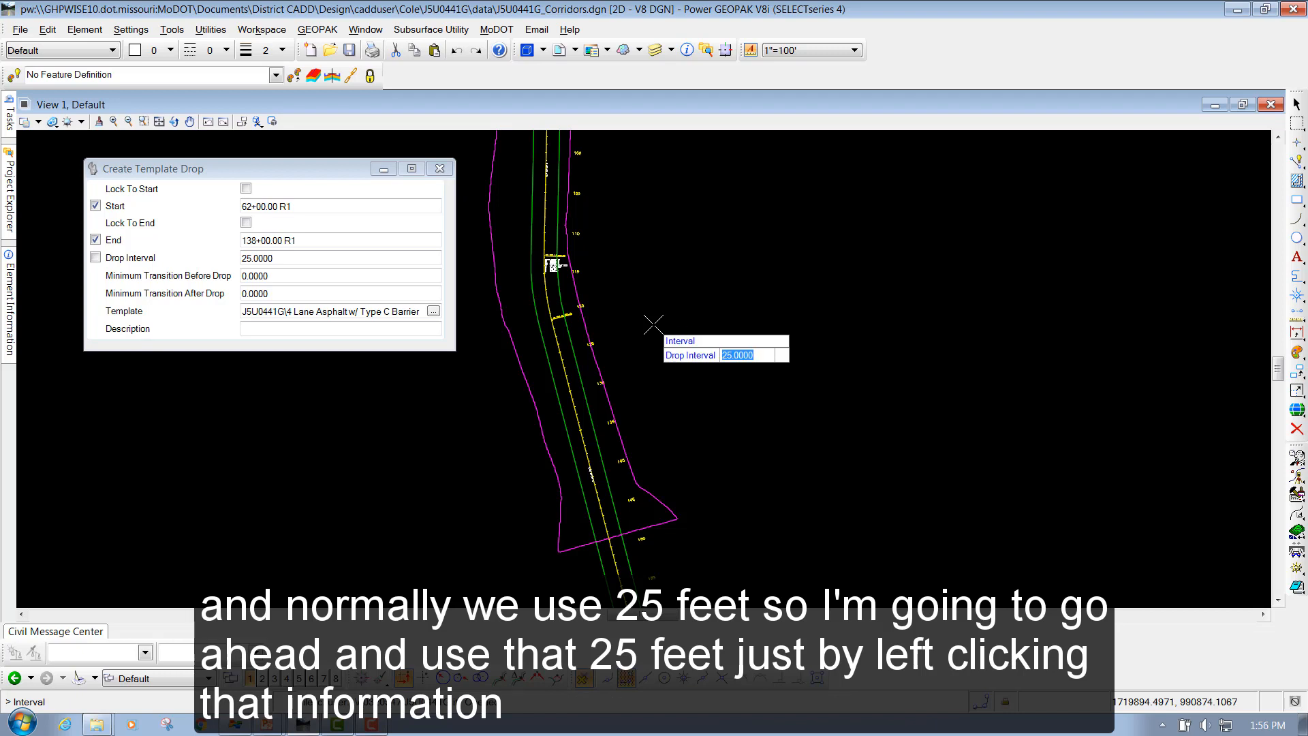
# Place the template drop with a 25-foot interval, zero transitions before and after, and a blank description, then exit the tool.
pyautogui.click(654, 324)
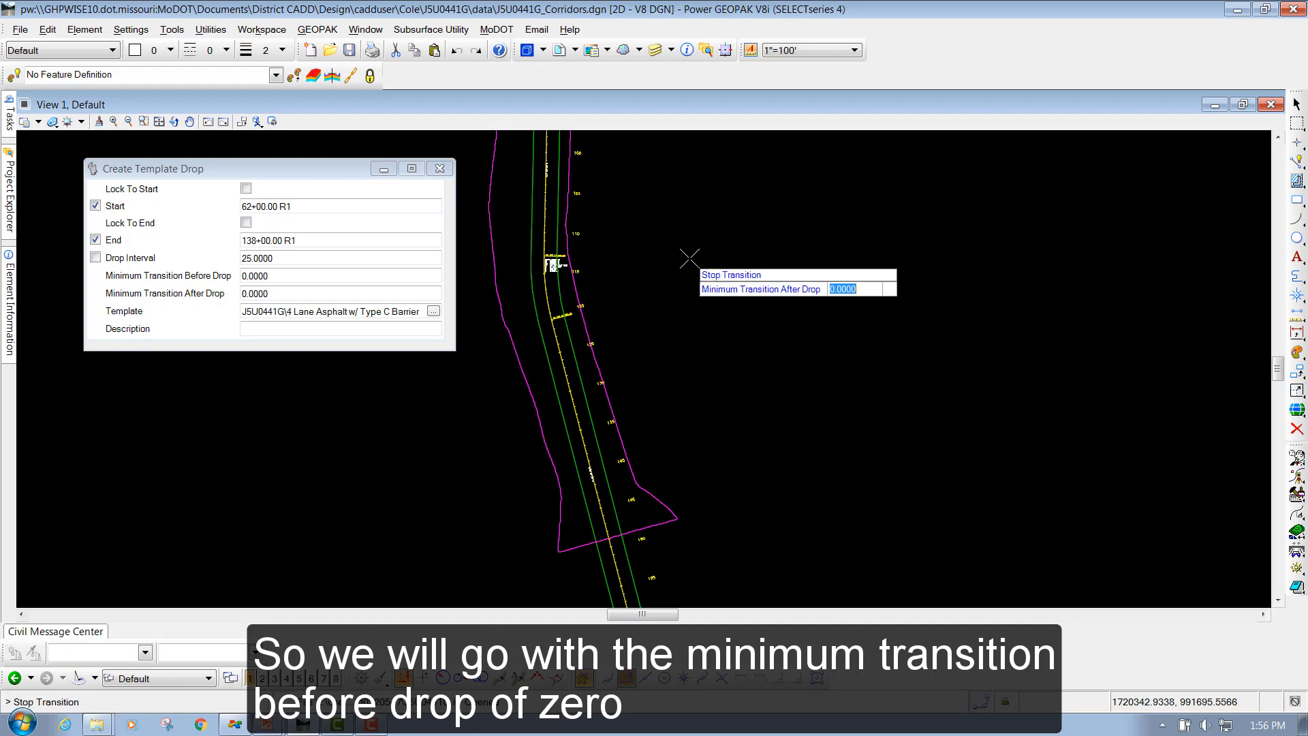
pyautogui.click(685, 252)
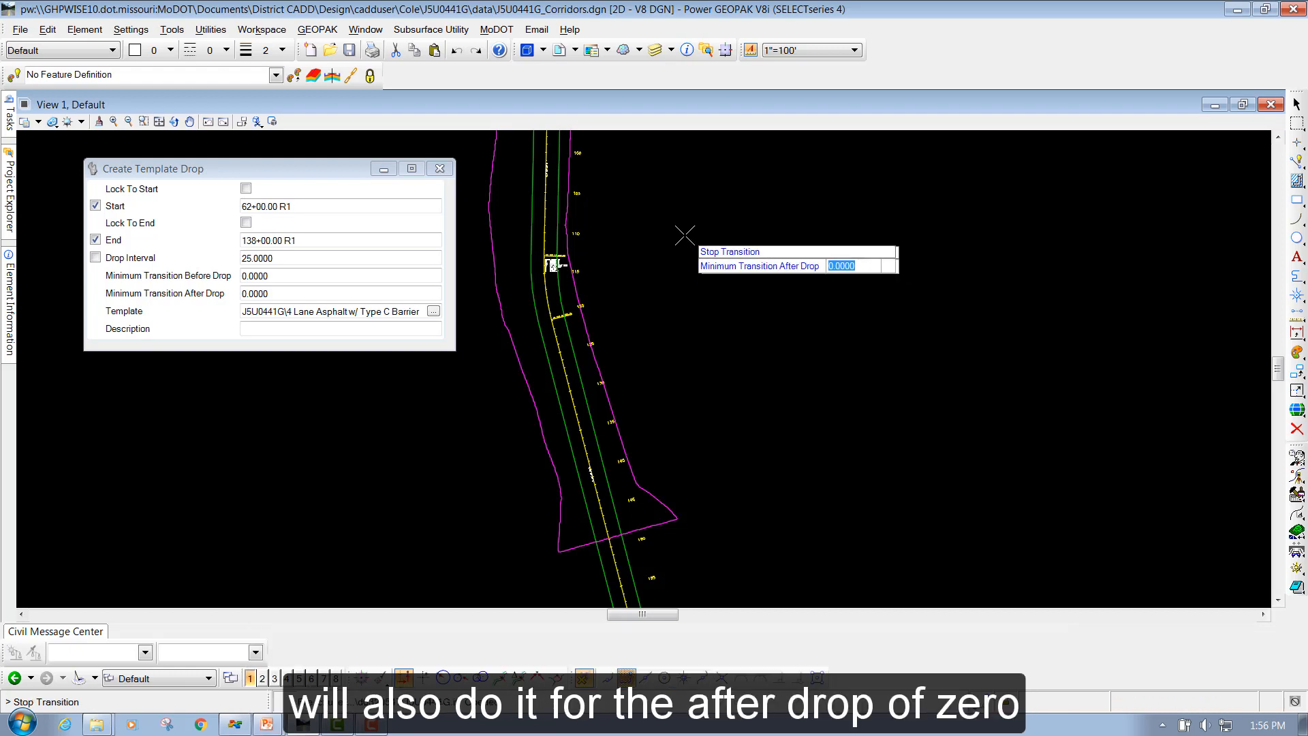
pyautogui.click(663, 275)
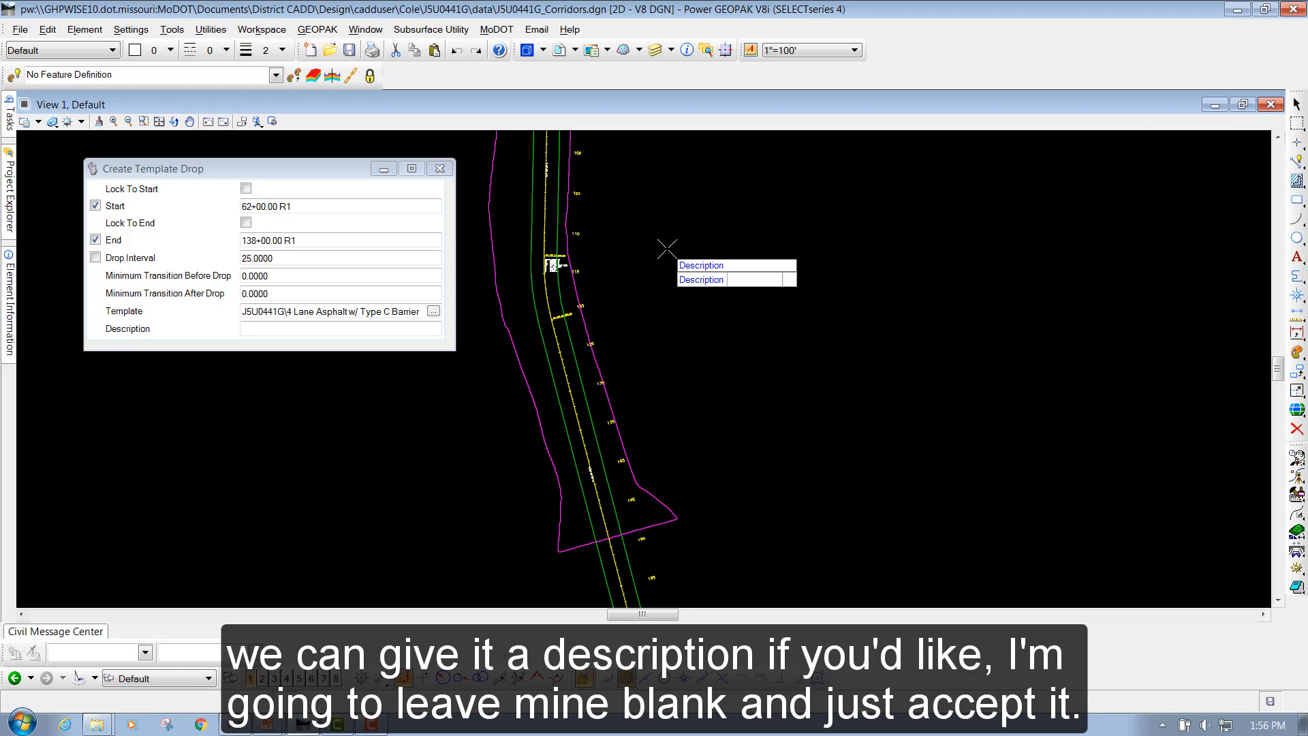
pyautogui.click(667, 248)
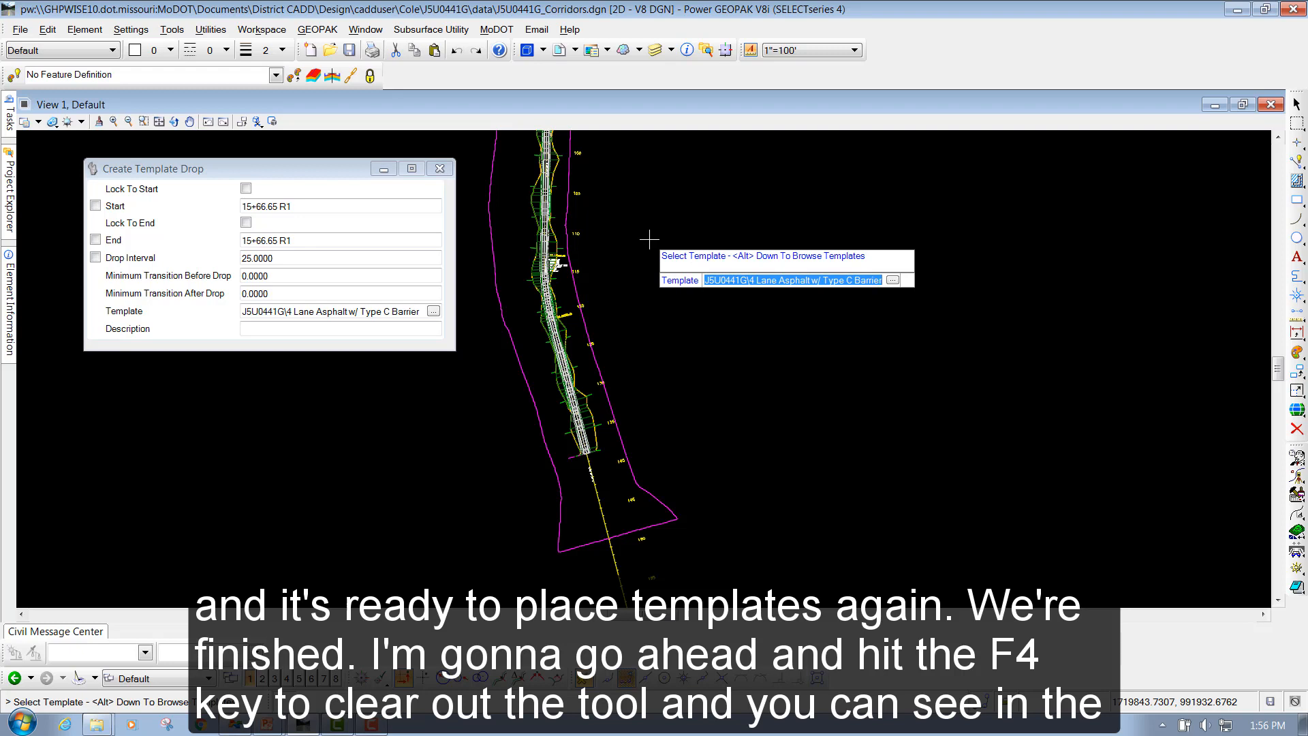
pyautogui.press('F4')
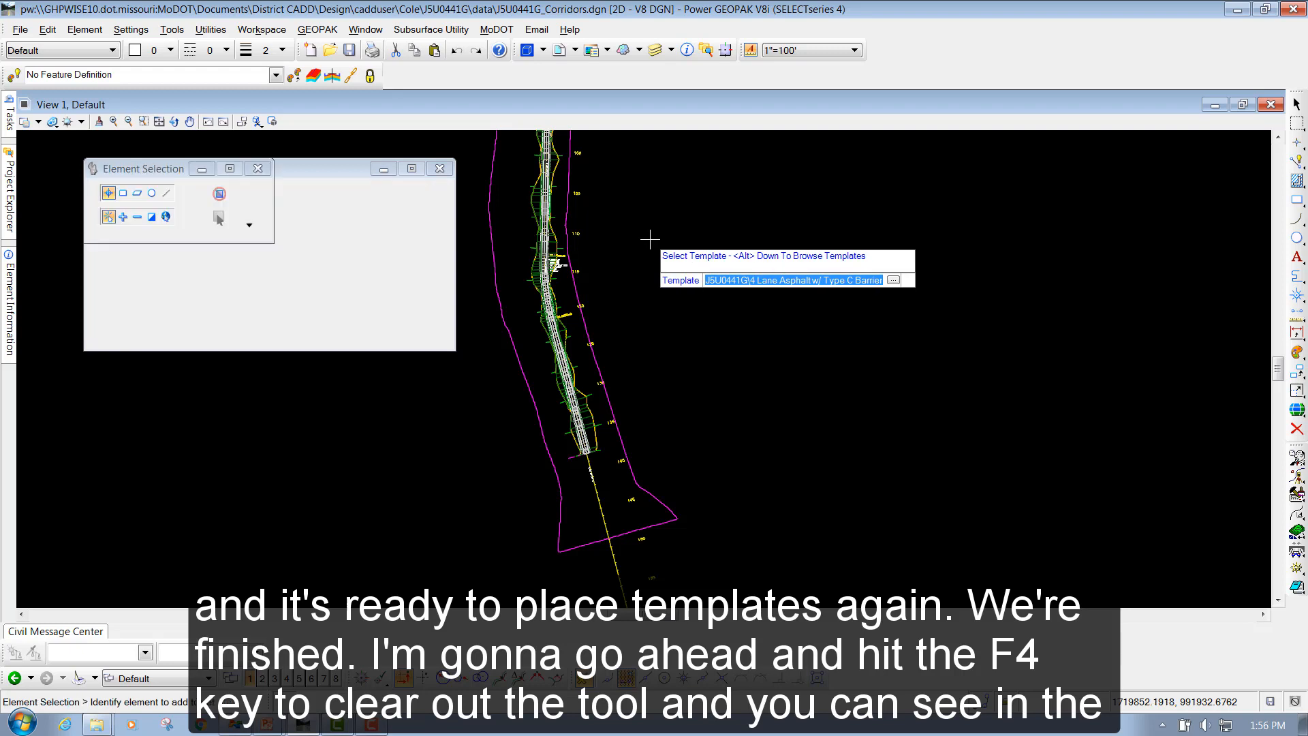
# Examine the extent of the placed corridor and the spacing of its template drops around stations 80 to 95.
pyautogui.scroll(1, 552, 234)
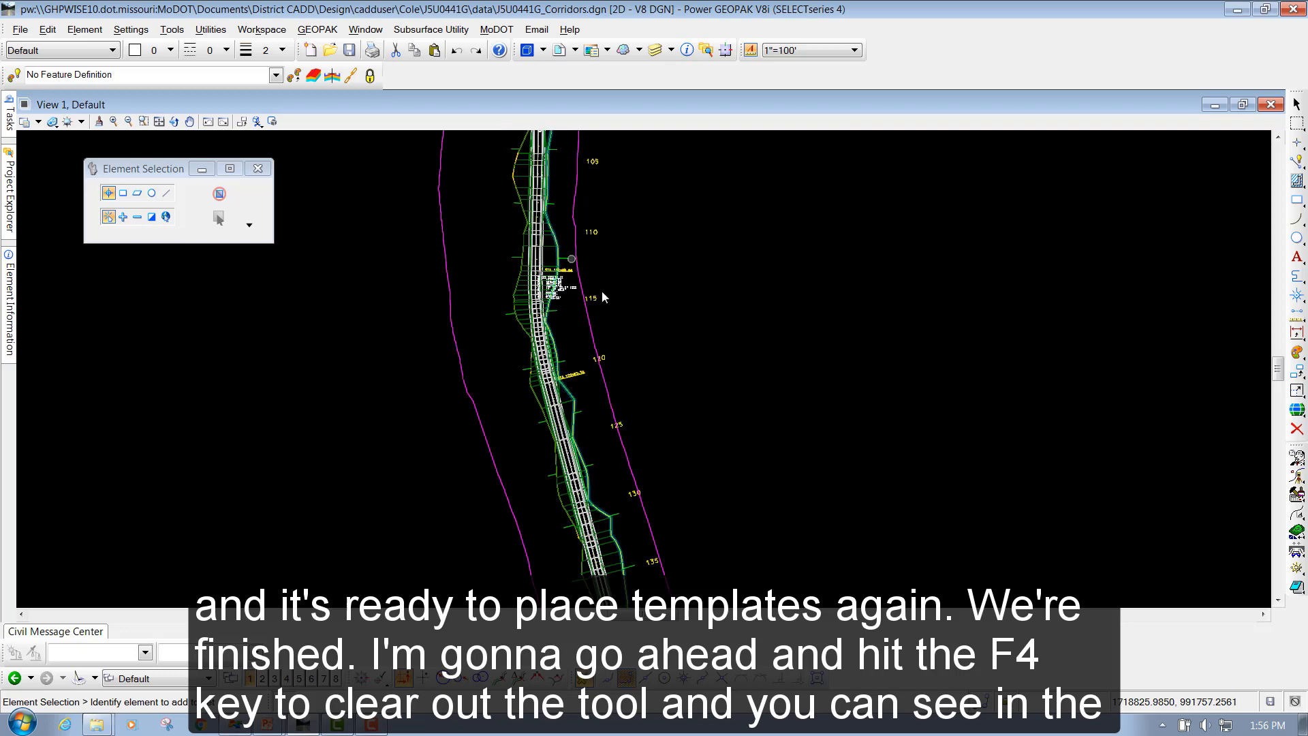
pyautogui.scroll(-2, 602, 297)
pyautogui.scroll(2, 603, 266)
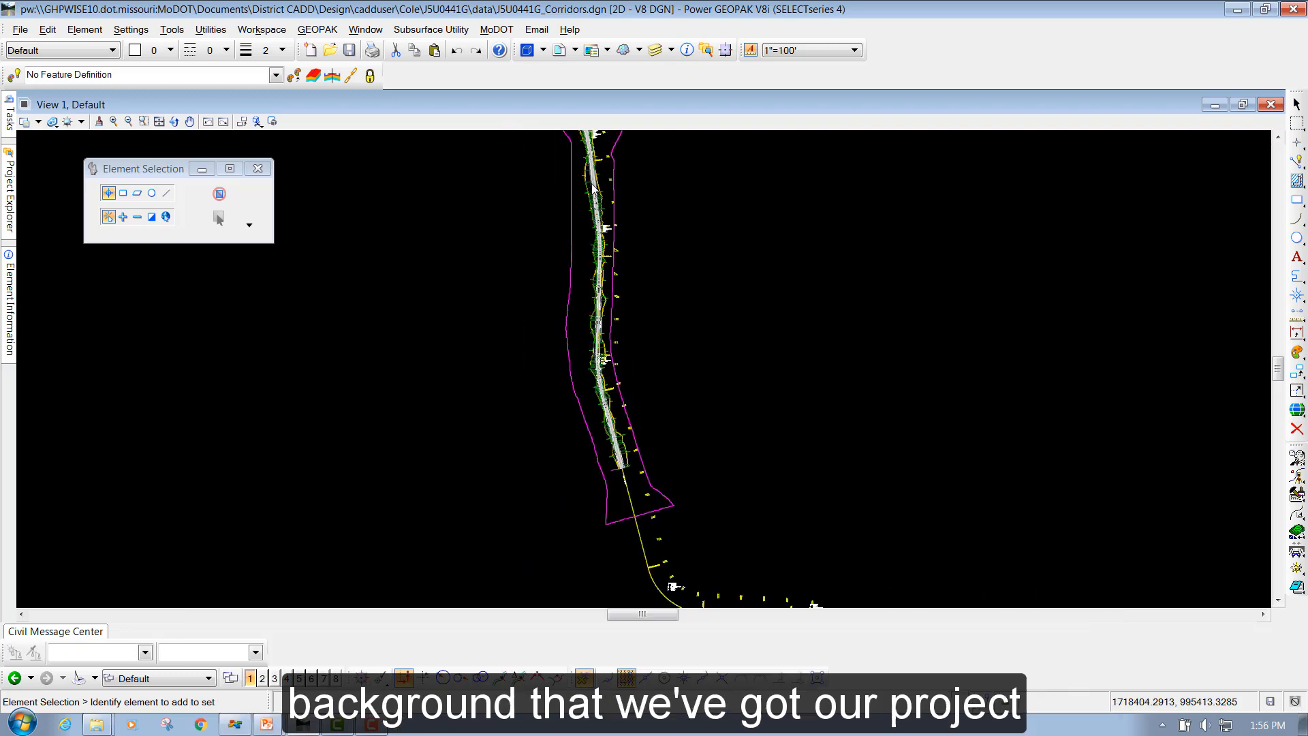
pyautogui.scroll(4, 604, 268)
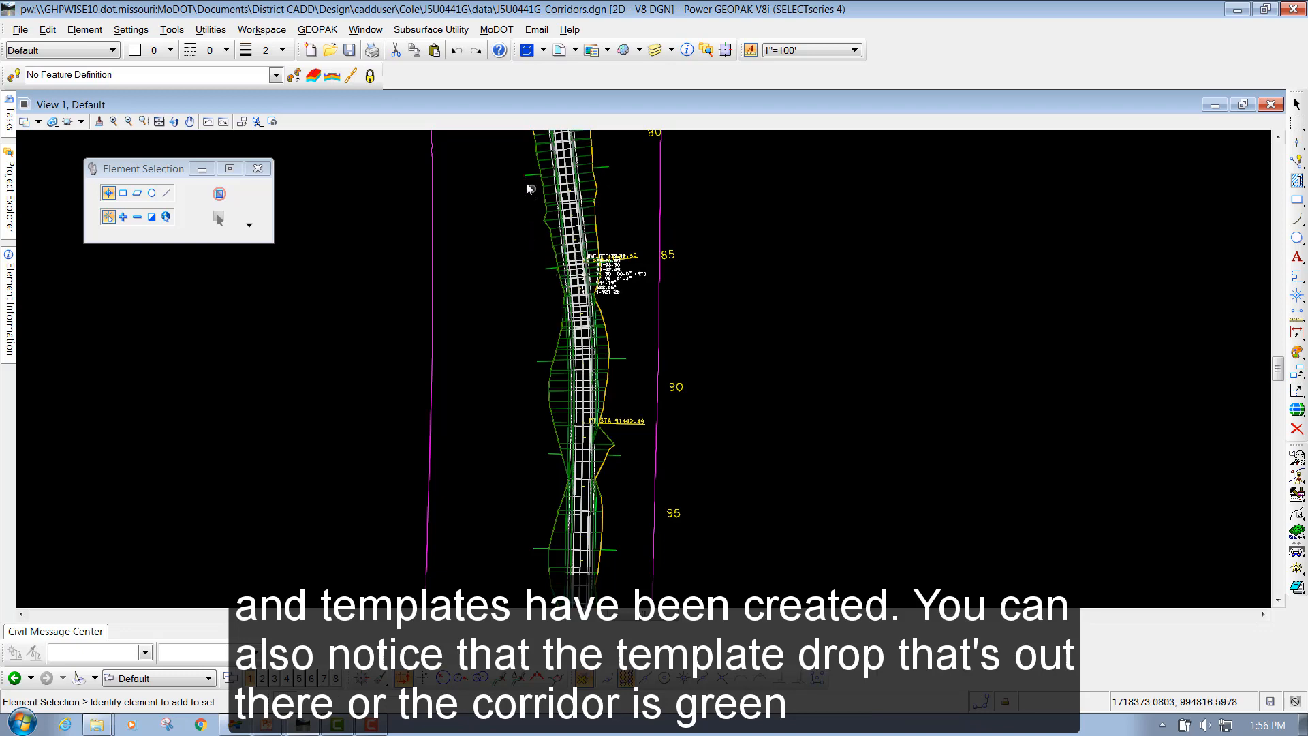
pyautogui.moveTo(524, 175)
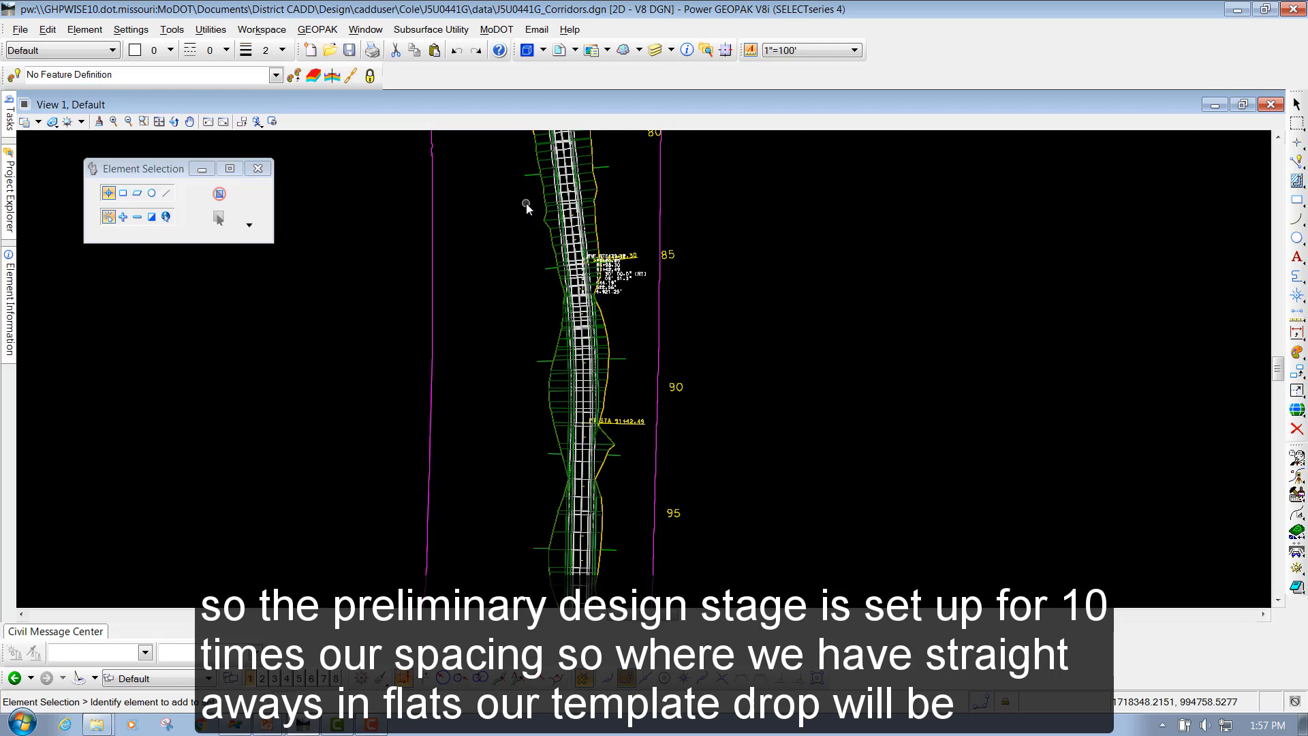
# Compare the template drop spacing on the corridor's straight stretches with the spacing around its curves between stations 75 and 120.
pyautogui.scroll(3, 601, 171)
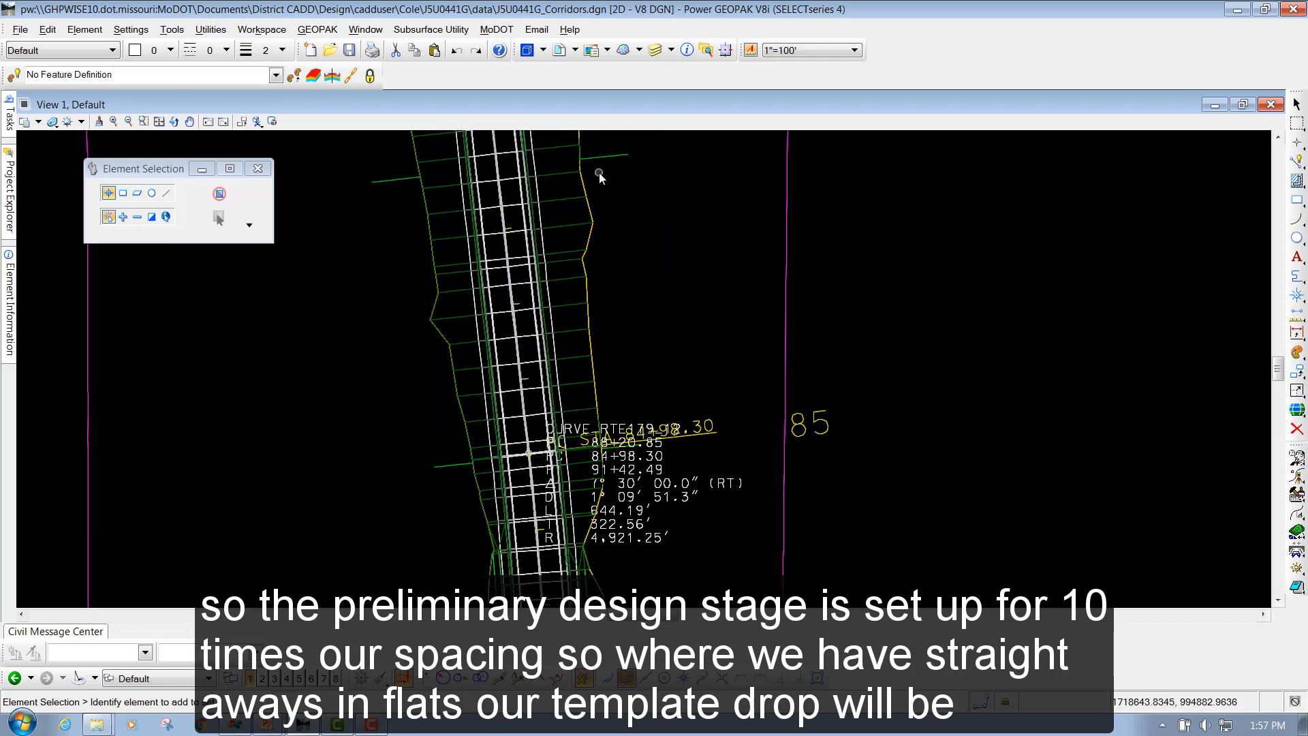
pyautogui.scroll(-4, 616, 262)
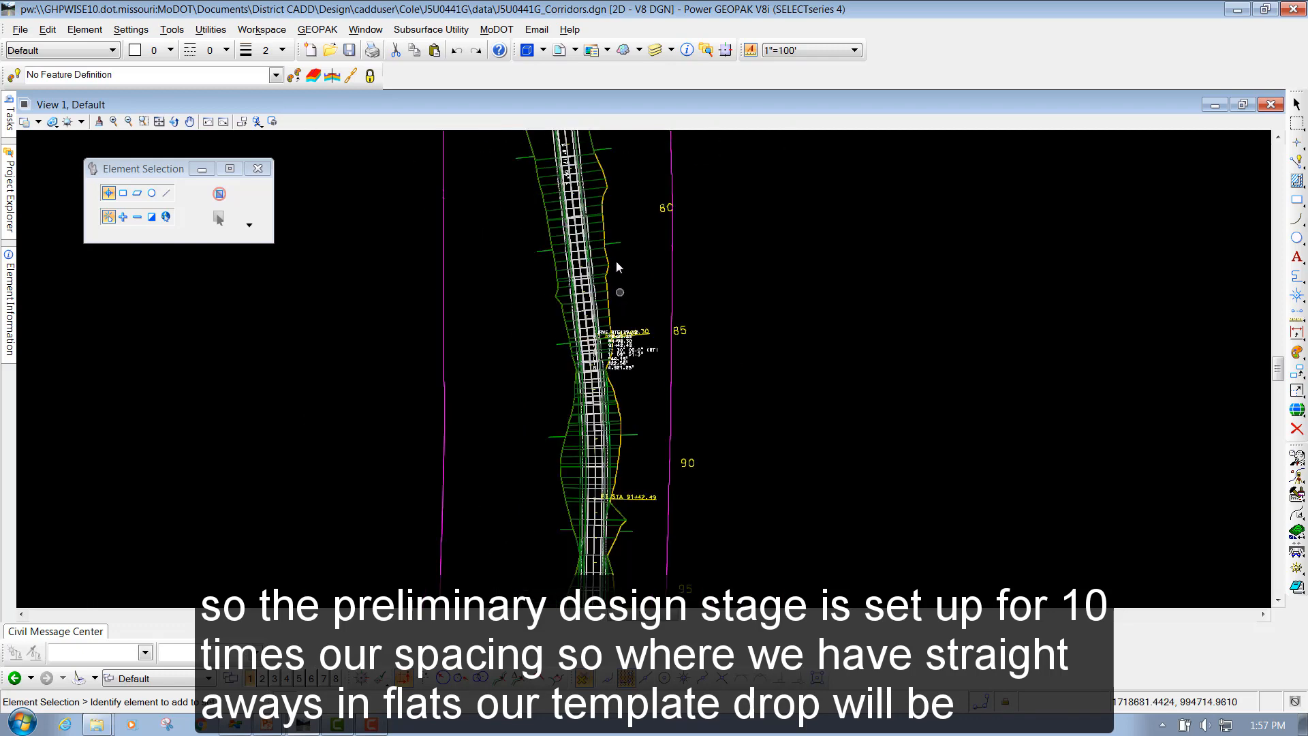
pyautogui.scroll(3, 591, 184)
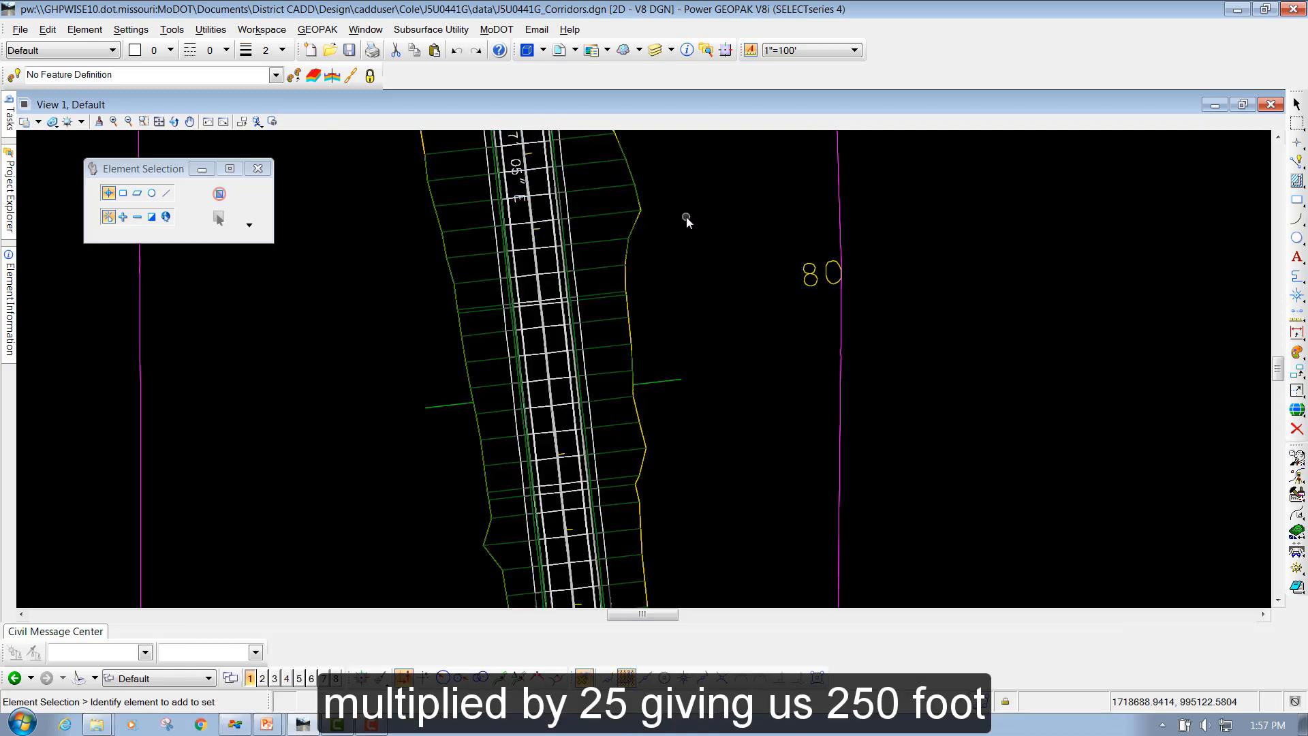
pyautogui.scroll(-3, 685, 217)
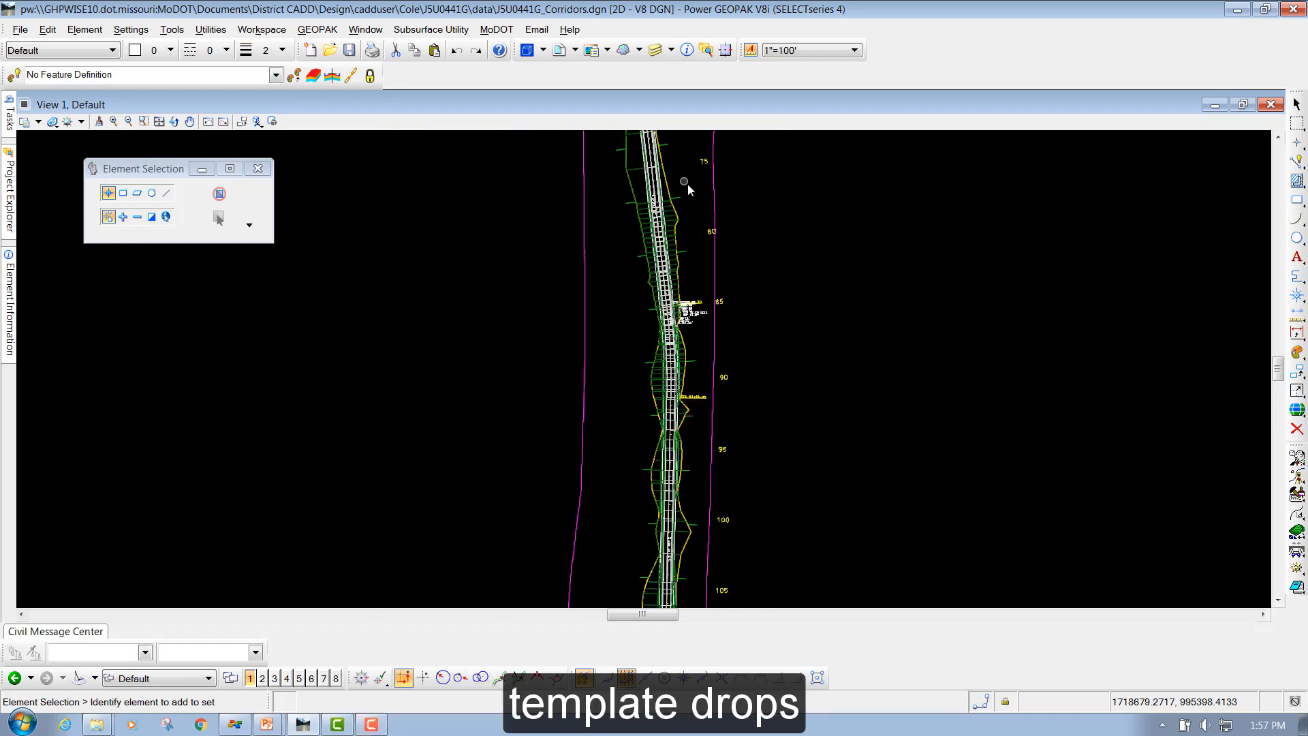
pyautogui.scroll(-2, 688, 186)
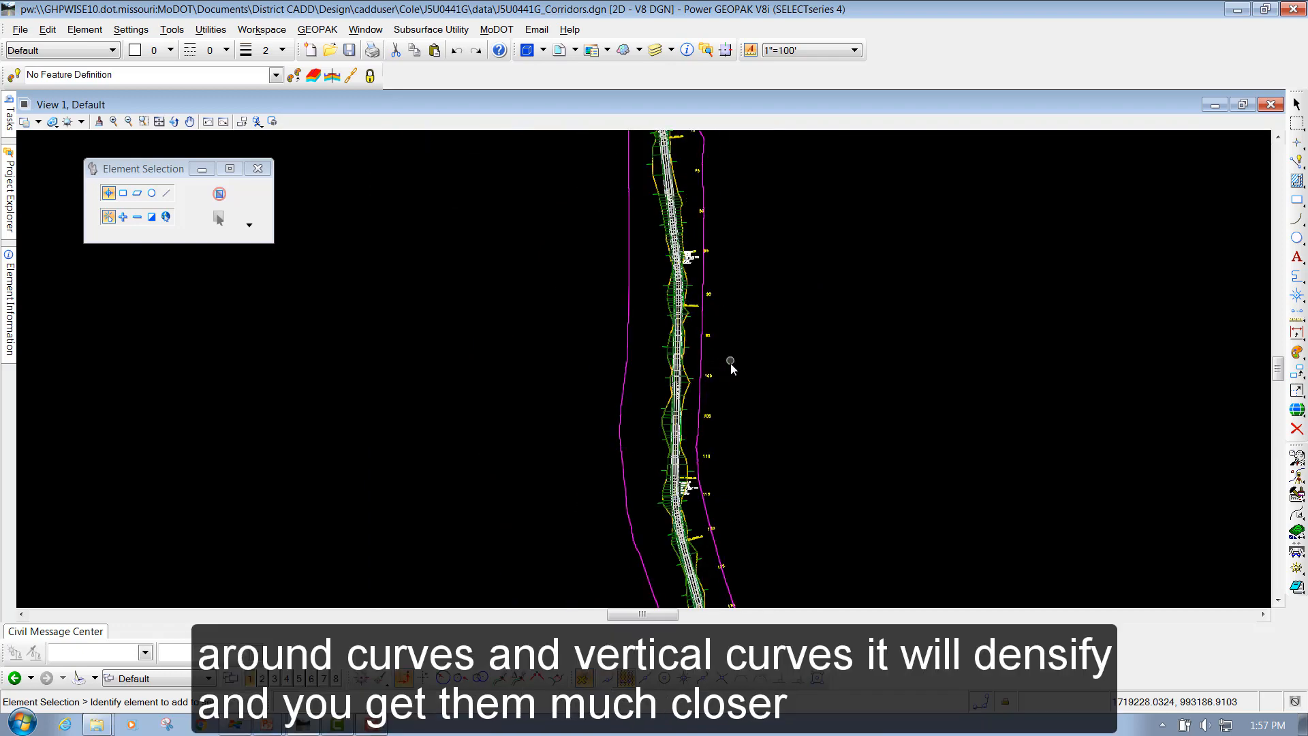
pyautogui.scroll(2, 727, 366)
pyautogui.scroll(-2, 697, 289)
pyautogui.scroll(2, 716, 341)
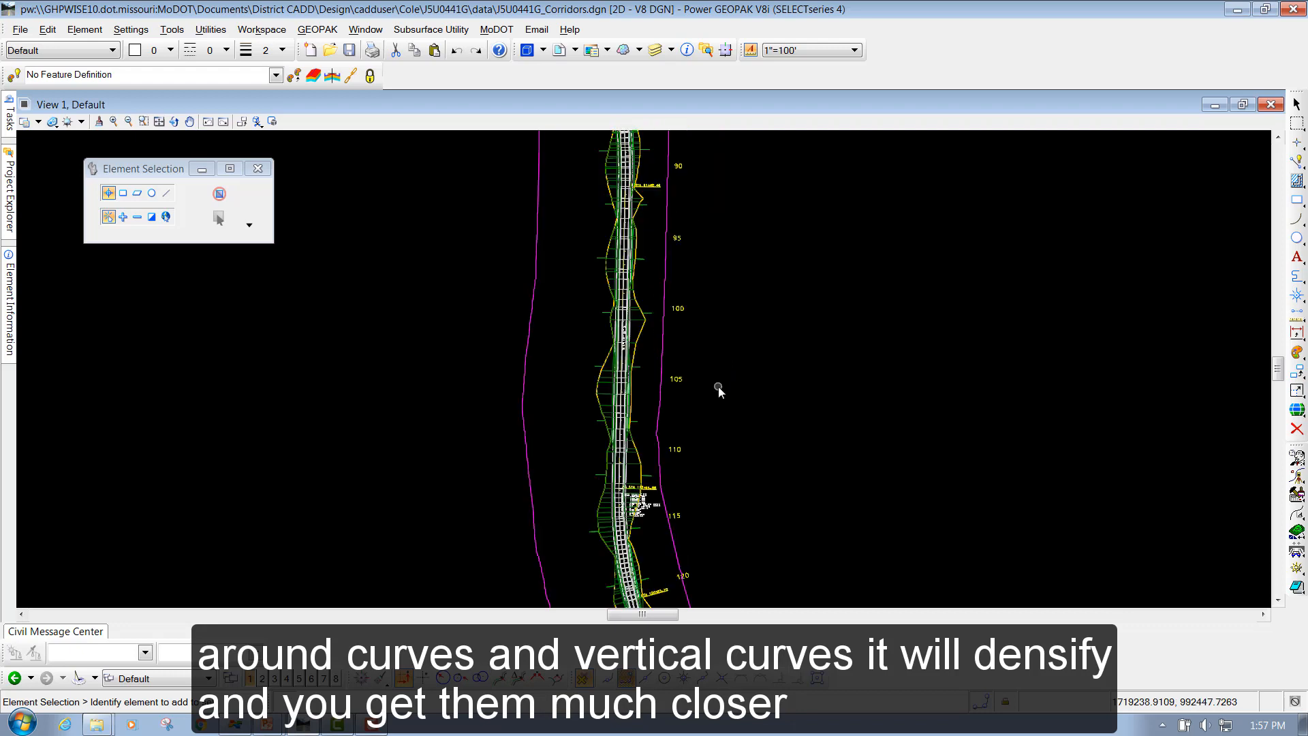